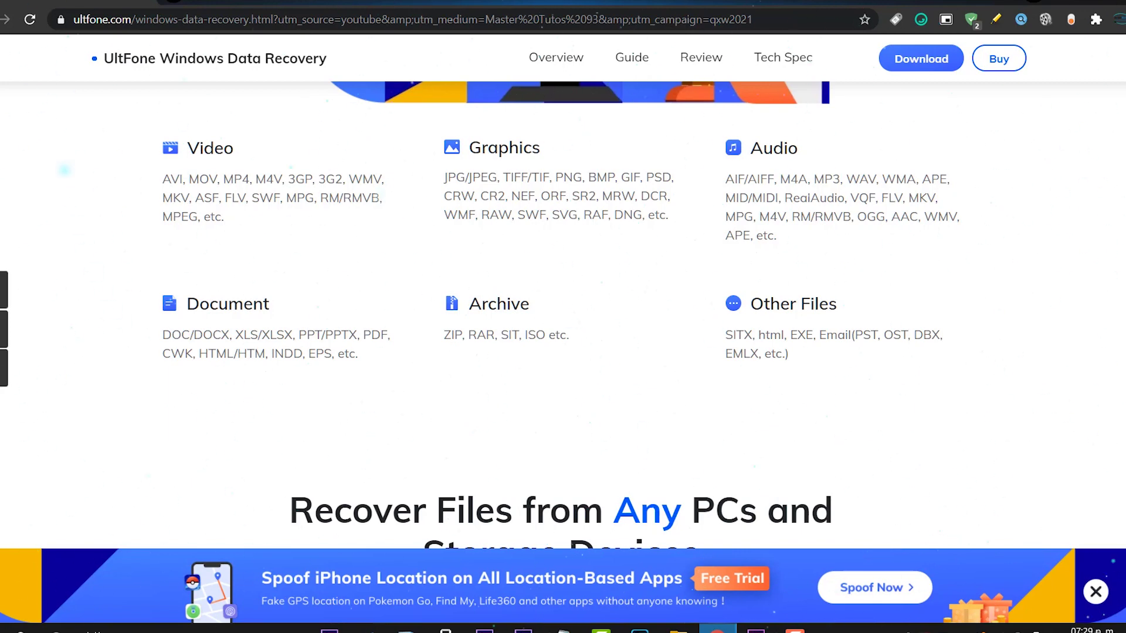
Step: Review the UltFone Windows Data Recovery product page, covering supported formats and devices, recovery modes, recovery steps, customer reviews and FAQs
{"action": "scroll", "coordinate": [563, 316], "scroll_direction": "down", "scroll_amount": 5}
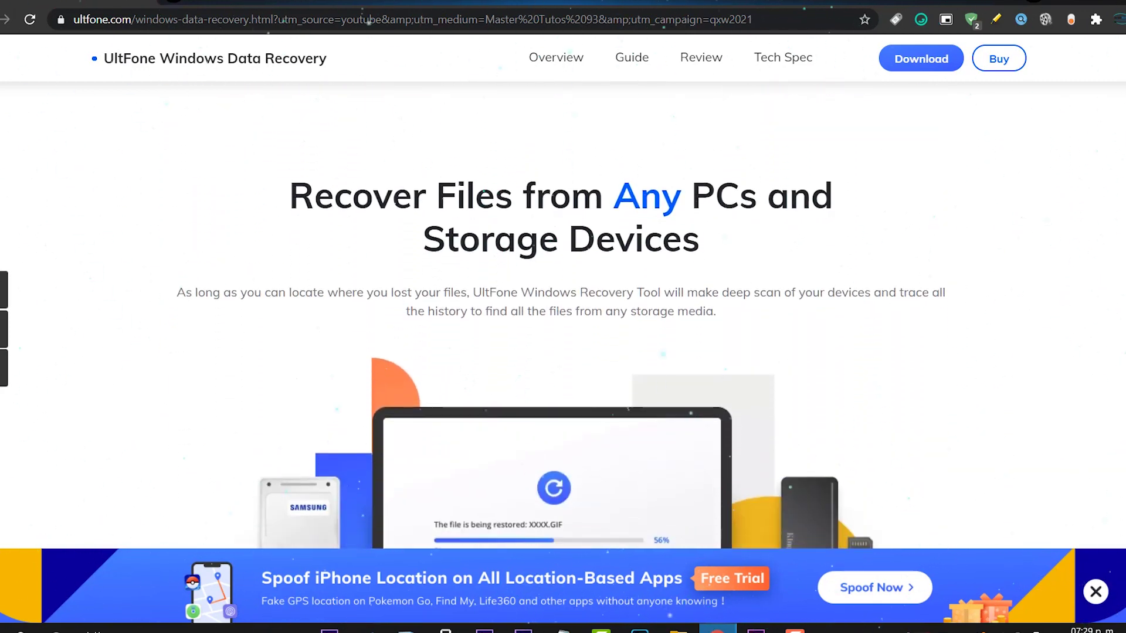
{"action": "scroll", "coordinate": [562, 317], "scroll_direction": "down", "scroll_amount": 5}
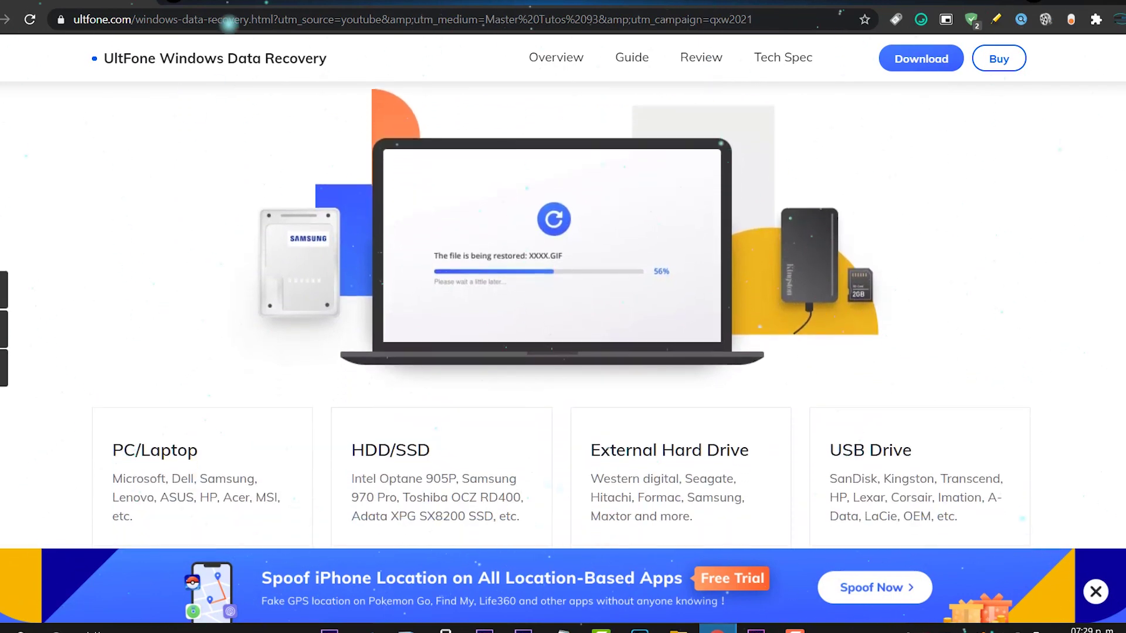
{"action": "scroll", "coordinate": [563, 317], "scroll_direction": "down", "scroll_amount": 4}
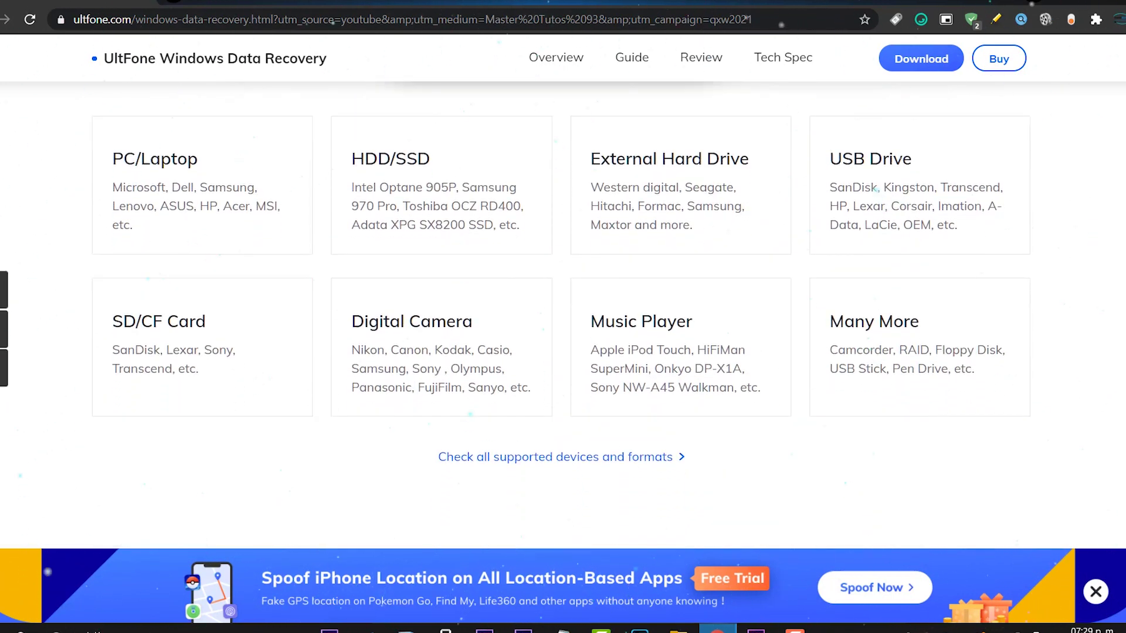
{"action": "scroll", "coordinate": [563, 316], "scroll_direction": "down", "scroll_amount": 8}
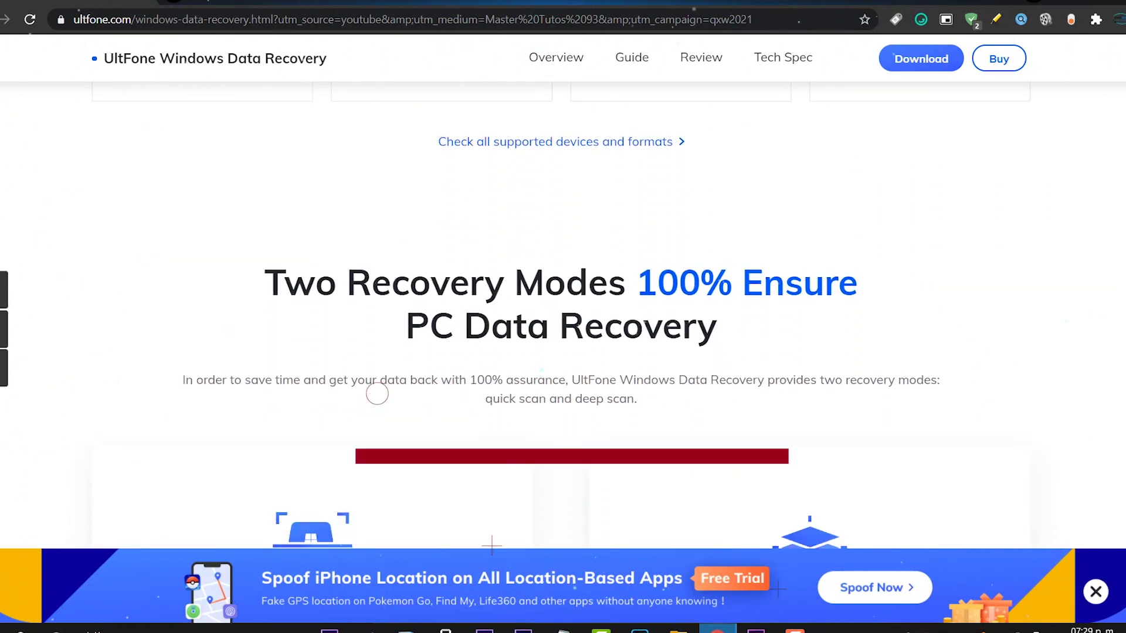
{"action": "scroll", "coordinate": [562, 316], "scroll_direction": "down", "scroll_amount": 10}
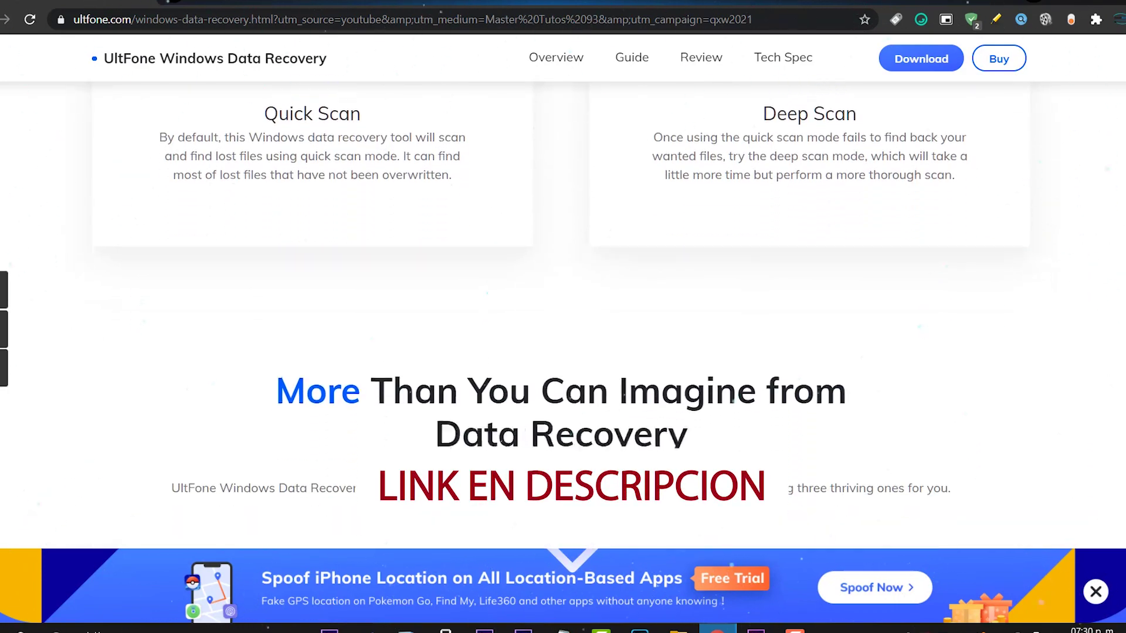
{"action": "scroll", "coordinate": [377, 393], "scroll_direction": "down", "scroll_amount": 12}
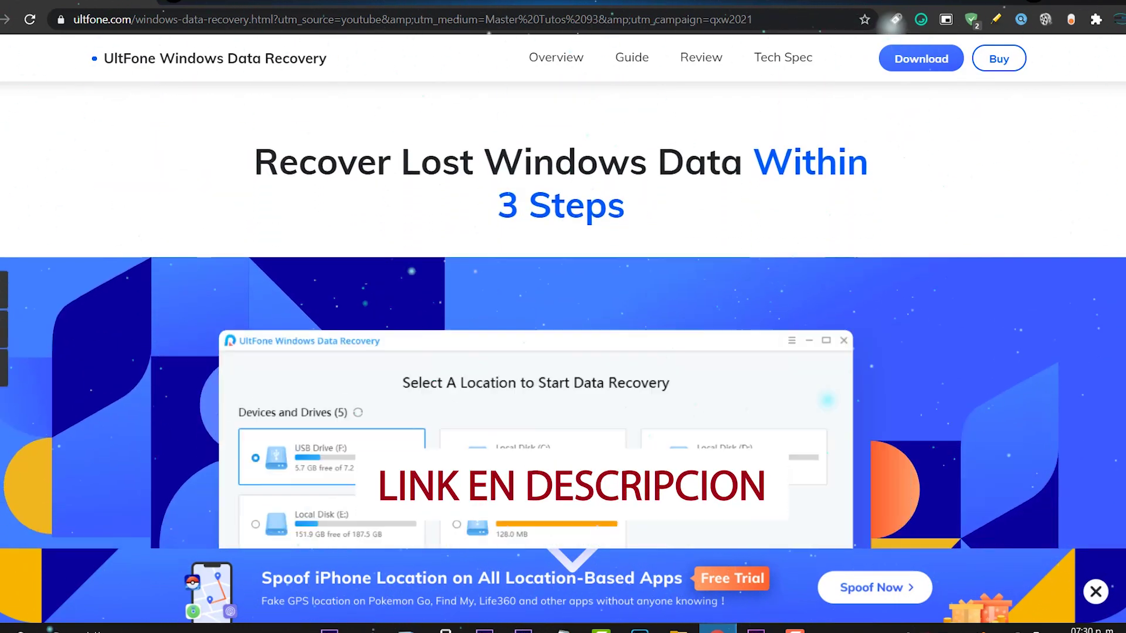
{"action": "scroll", "coordinate": [377, 394], "scroll_direction": "down", "scroll_amount": 12}
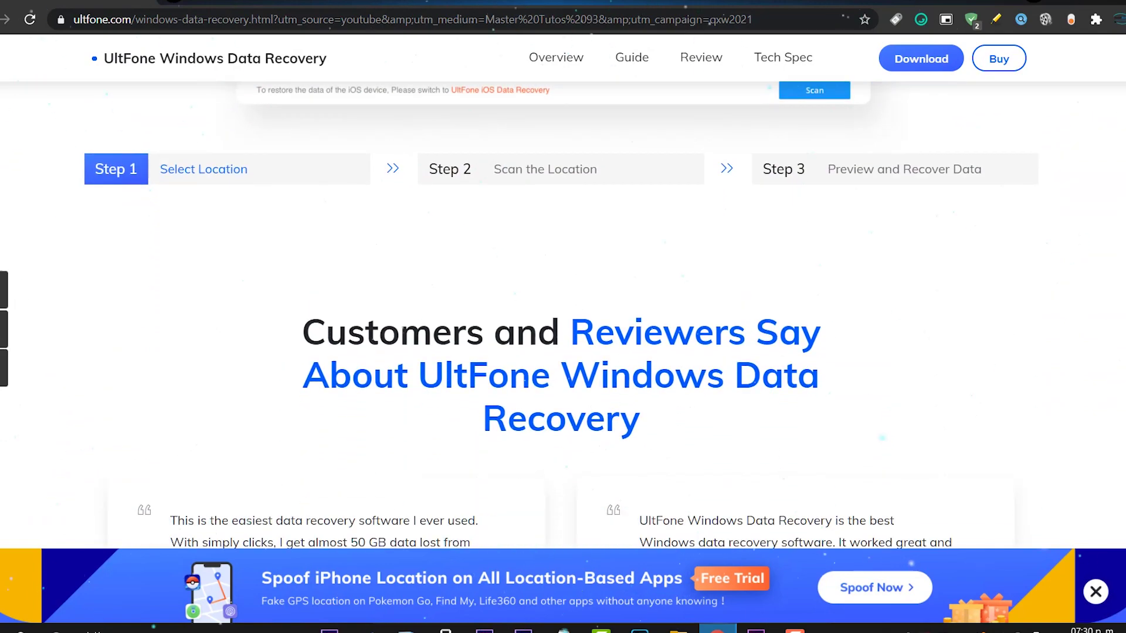
{"action": "scroll", "coordinate": [563, 317], "scroll_direction": "down", "scroll_amount": 13}
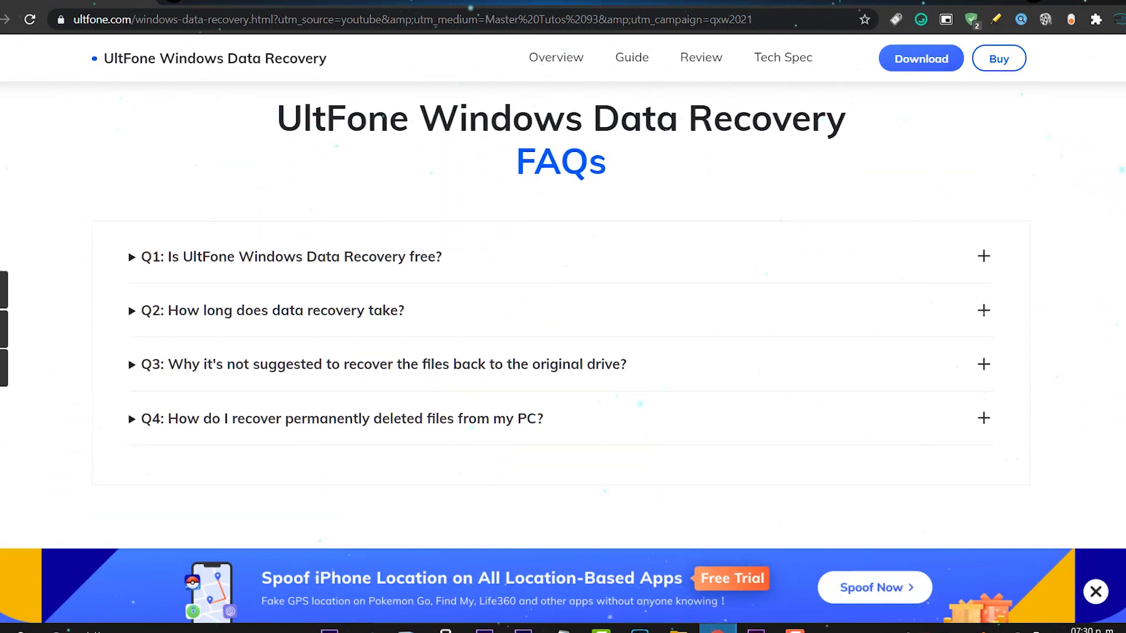
{"action": "scroll", "coordinate": [563, 317], "scroll_direction": "down", "scroll_amount": 12}
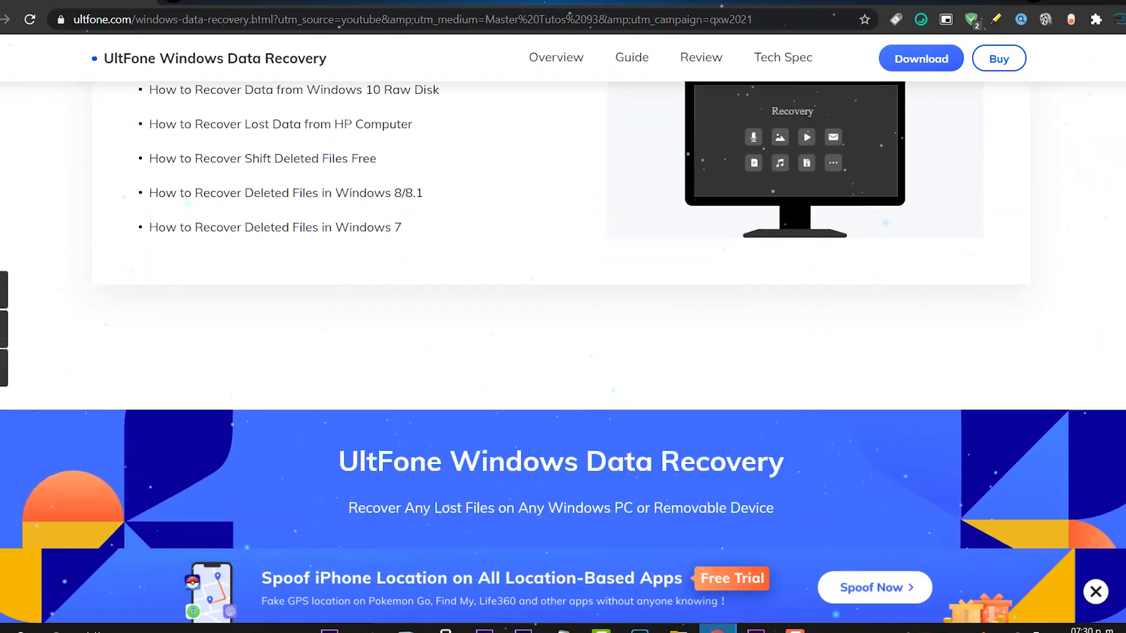
{"action": "scroll", "coordinate": [563, 316], "scroll_direction": "up", "scroll_amount": 9}
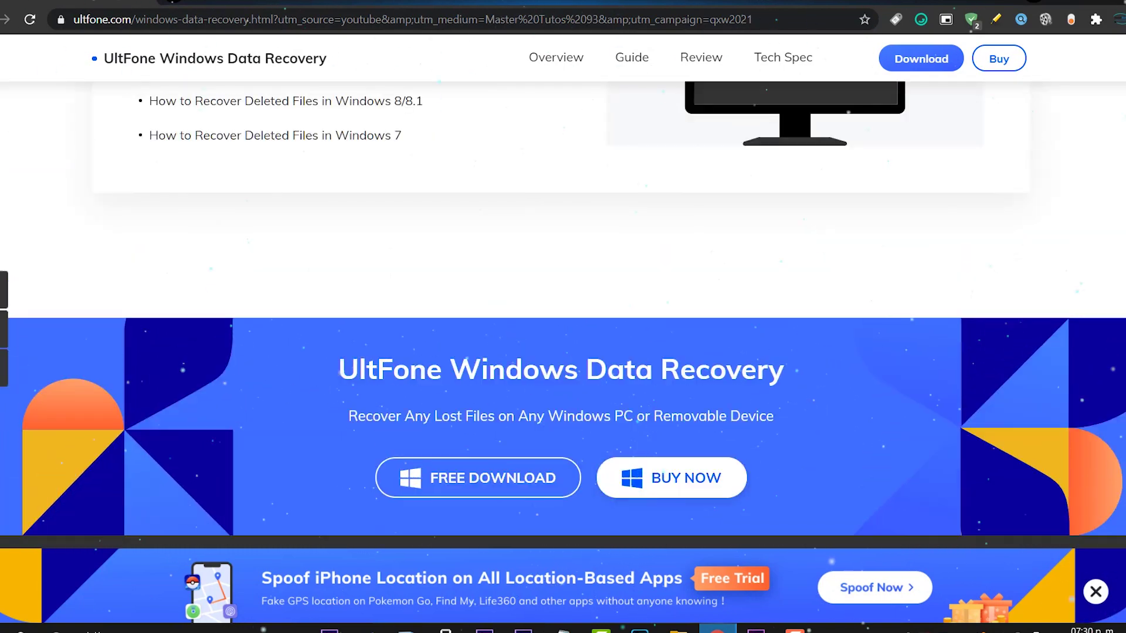
{"action": "scroll", "coordinate": [562, 317], "scroll_direction": "up", "scroll_amount": 11}
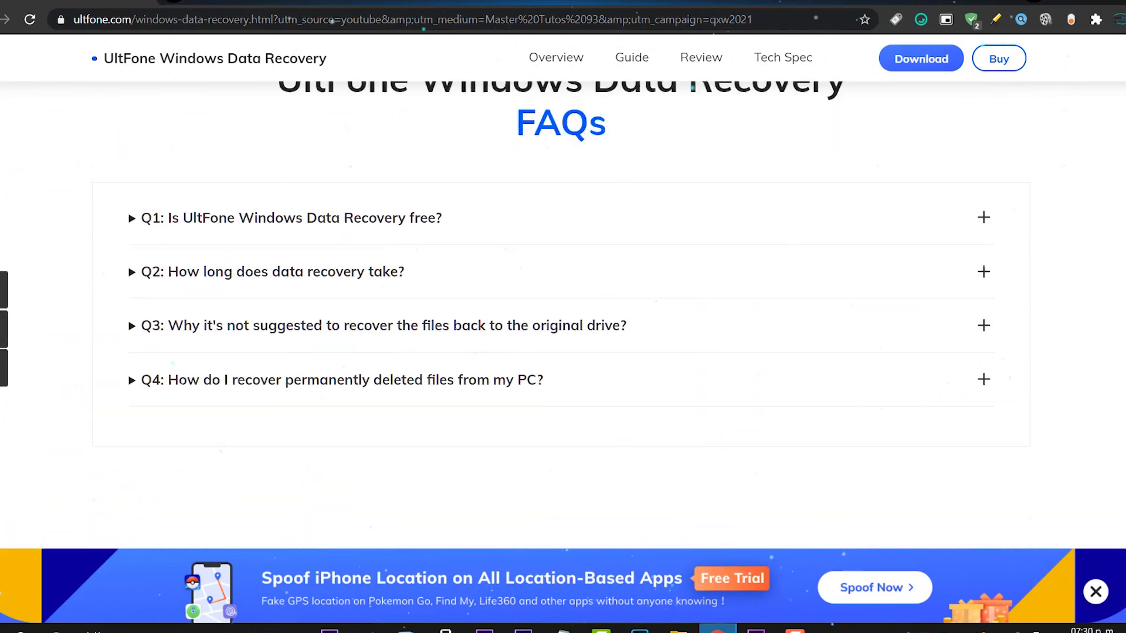
{"action": "scroll", "coordinate": [563, 317], "scroll_direction": "up", "scroll_amount": 10}
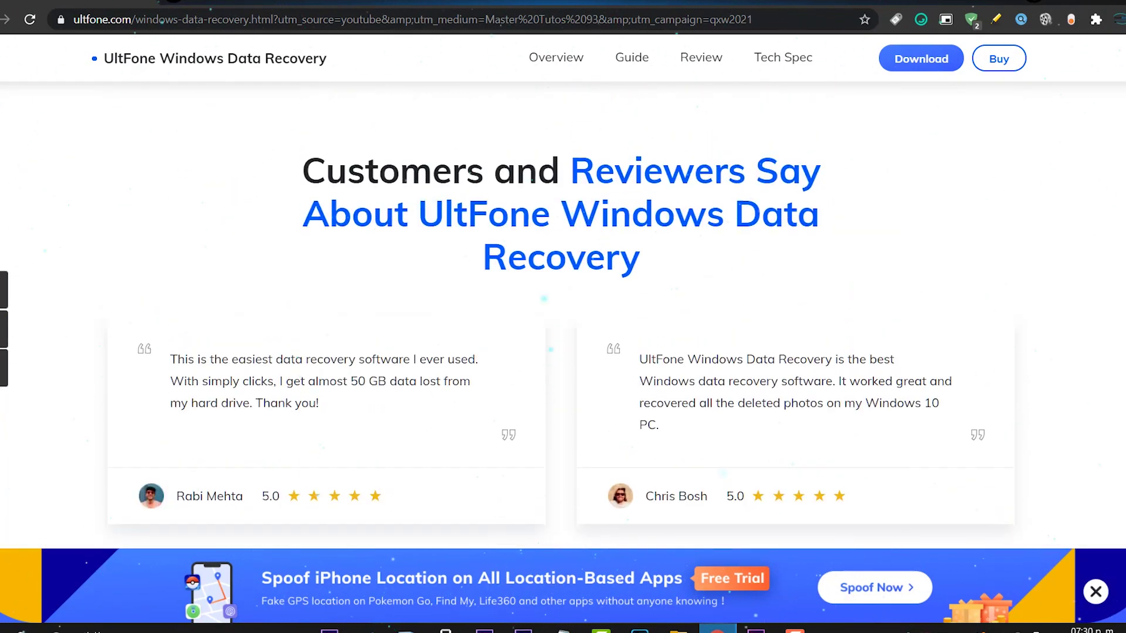
{"action": "scroll", "coordinate": [563, 316], "scroll_direction": "up", "scroll_amount": 5}
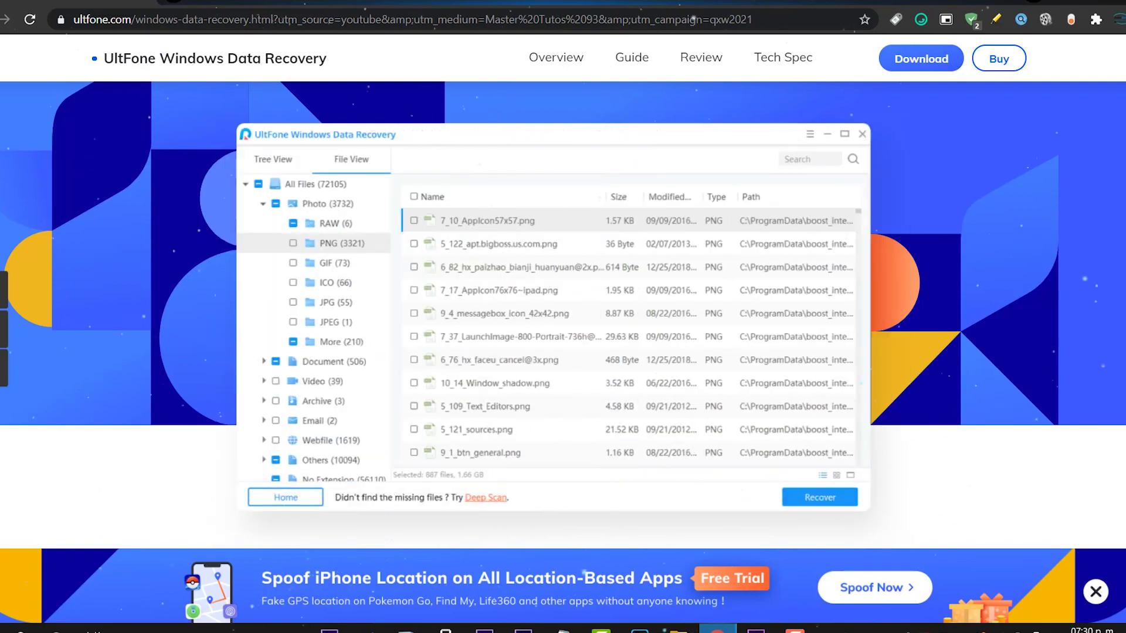
{"action": "scroll", "coordinate": [563, 317], "scroll_direction": "up", "scroll_amount": 18}
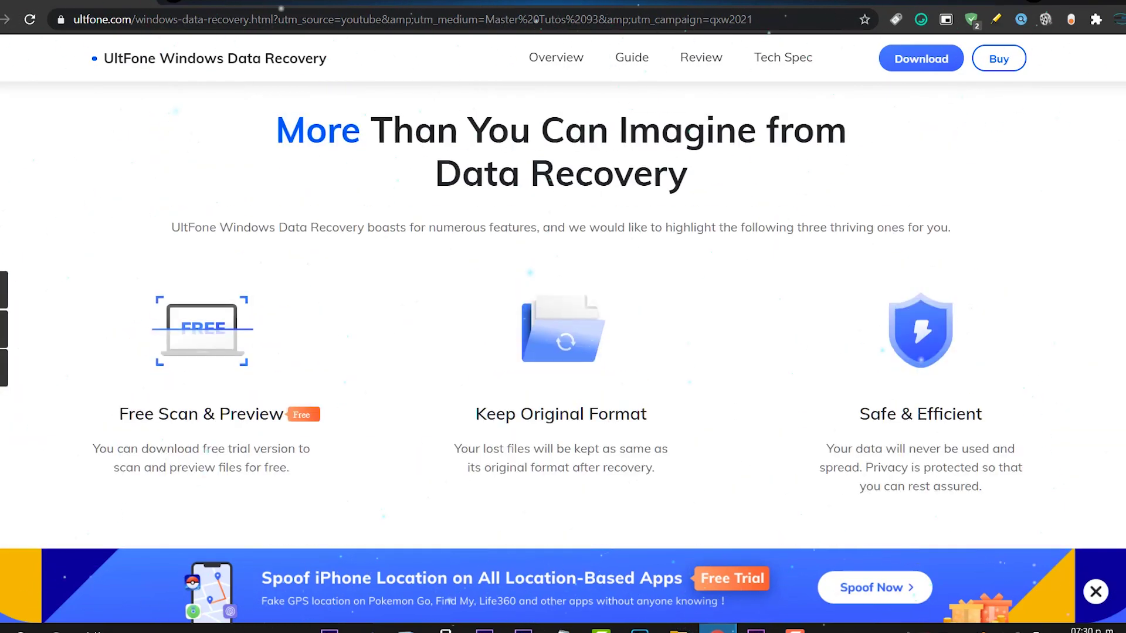
{"action": "scroll", "coordinate": [562, 316], "scroll_direction": "up", "scroll_amount": 20}
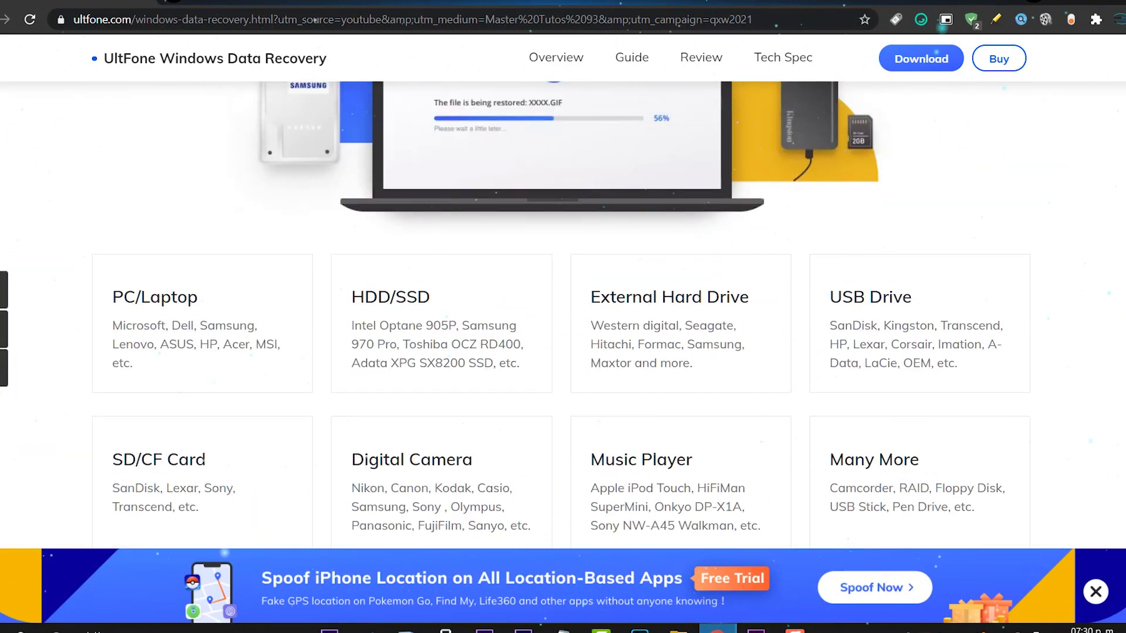
{"action": "scroll", "coordinate": [562, 317], "scroll_direction": "up", "scroll_amount": 20}
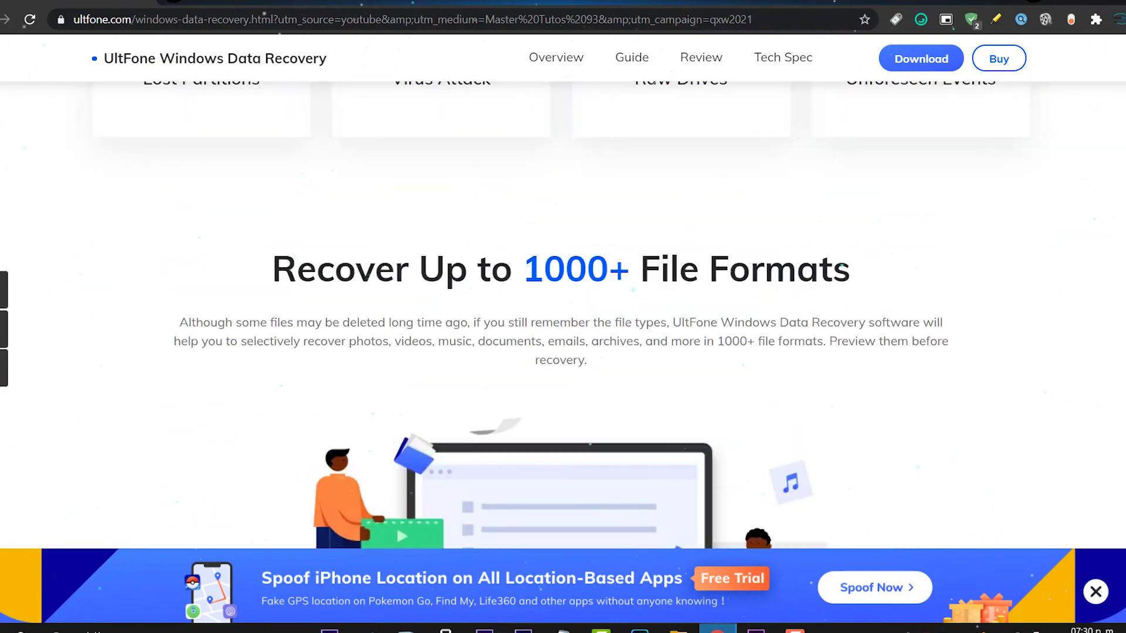
{"action": "scroll", "coordinate": [563, 317], "scroll_direction": "up", "scroll_amount": 15}
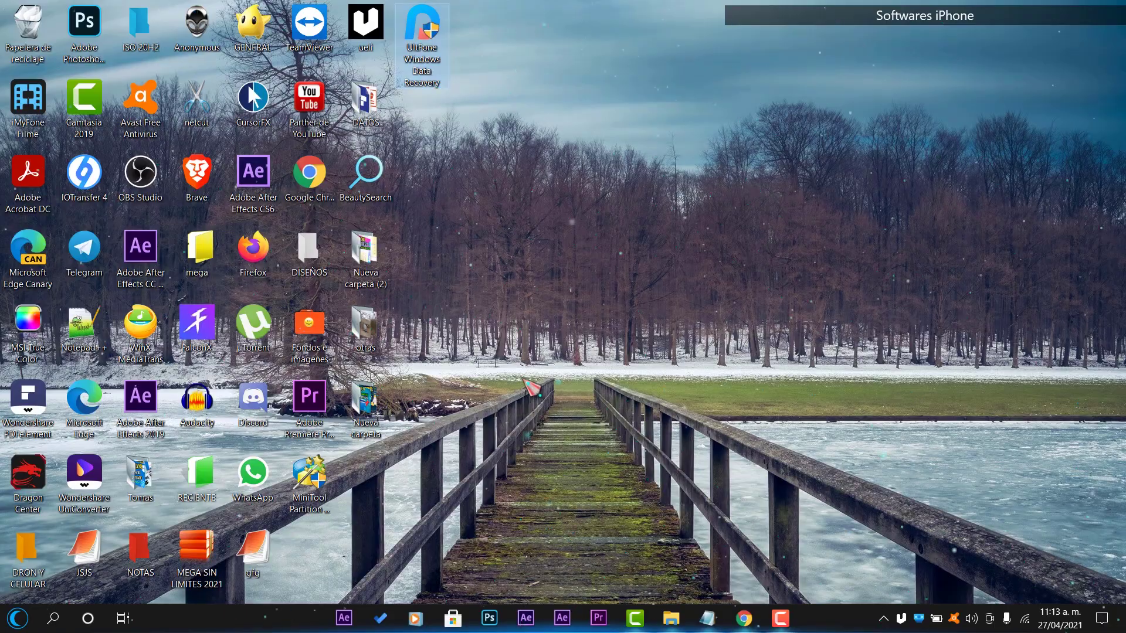
Step: Open File Explorer and inspect the contents of the UPDATE (D:) drive
{"action": "key", "text": "super+e"}
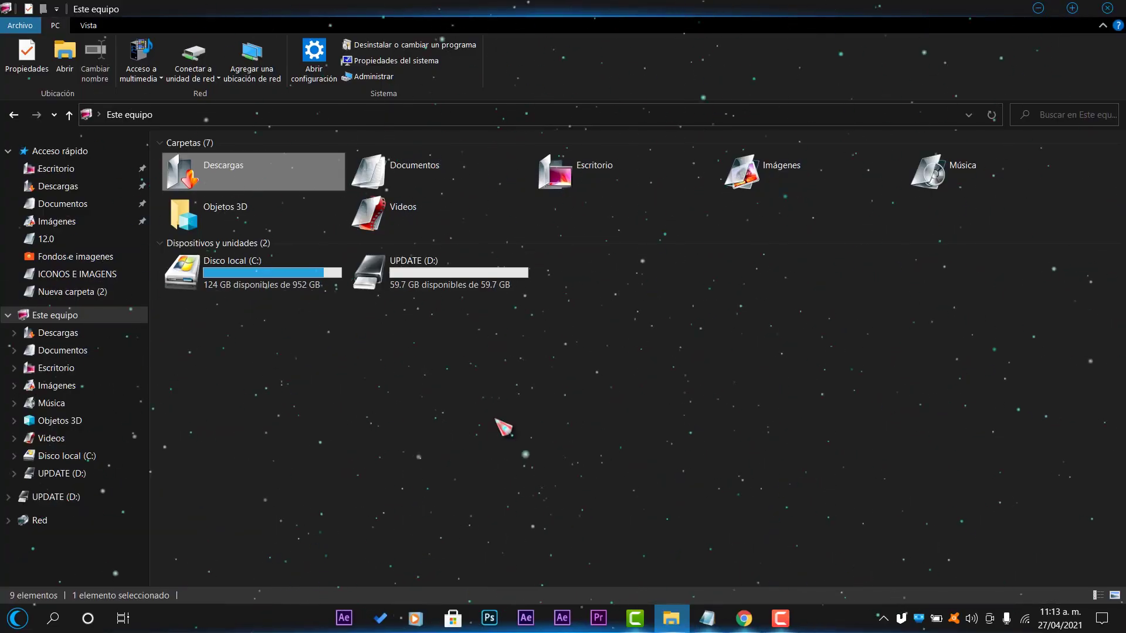
{"action": "left_click", "coordinate": [503, 426]}
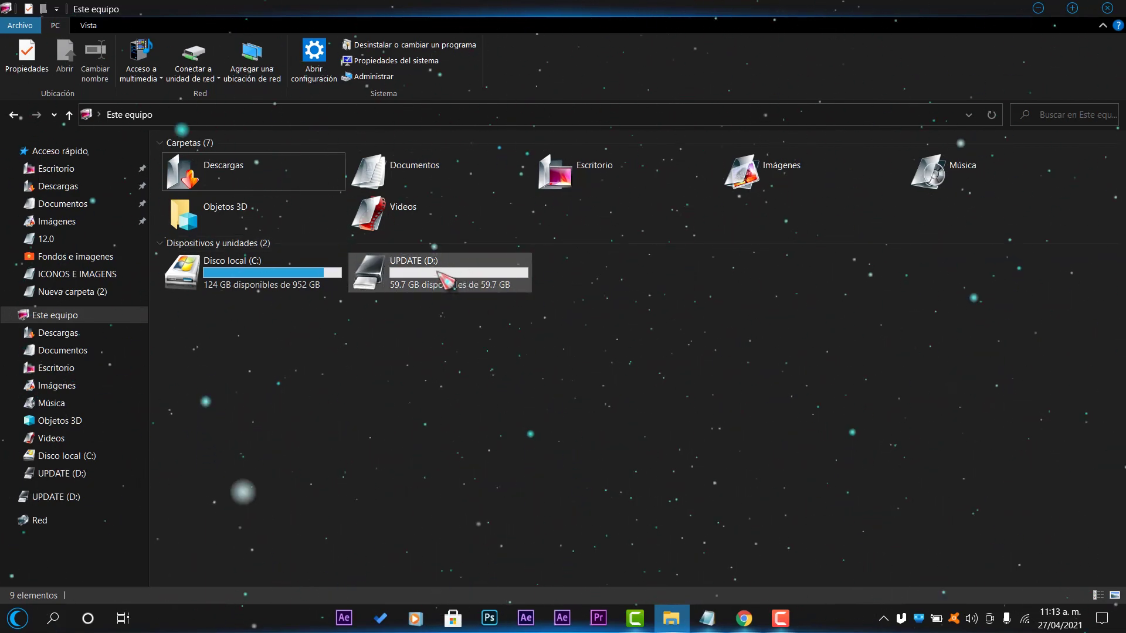
{"action": "double_click", "coordinate": [439, 285]}
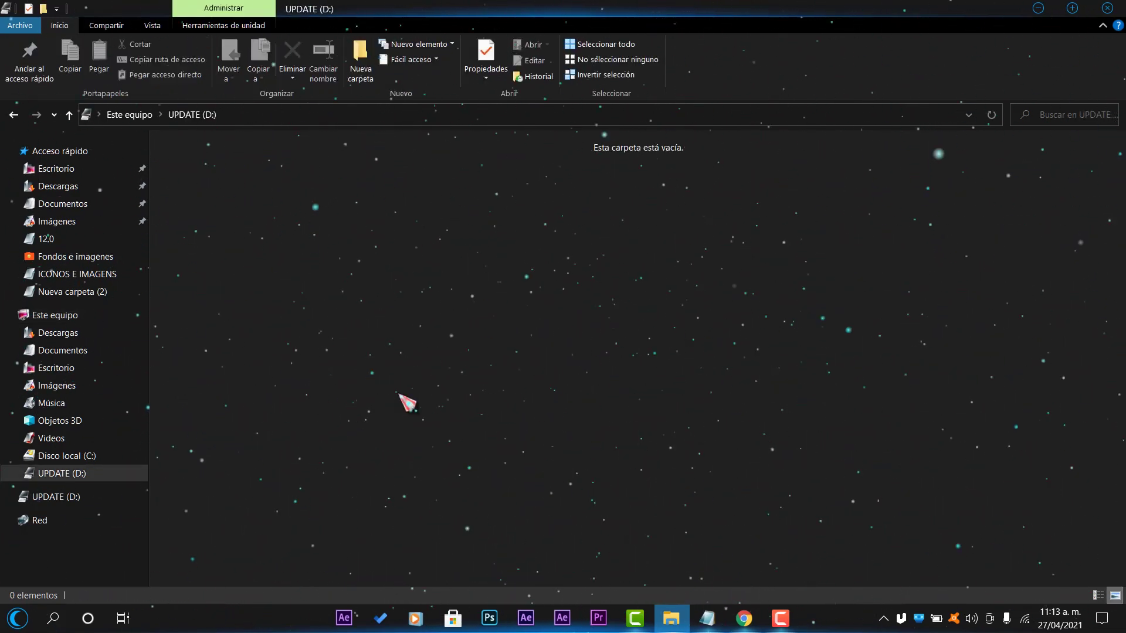
{"action": "key", "text": "alt+Left"}
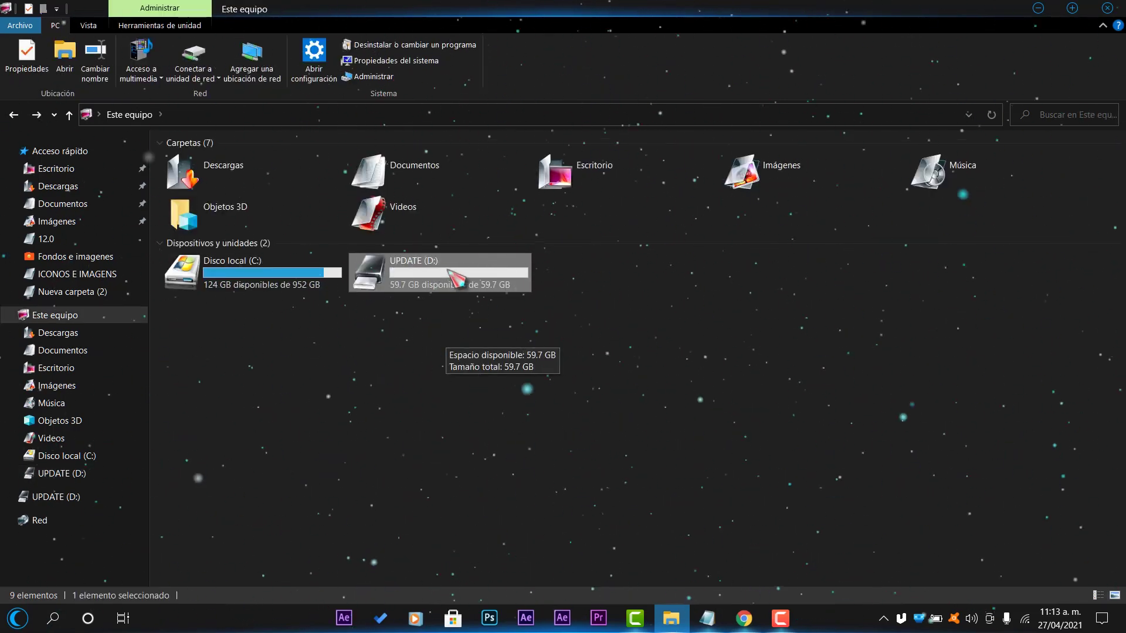
{"action": "double_click", "coordinate": [455, 276]}
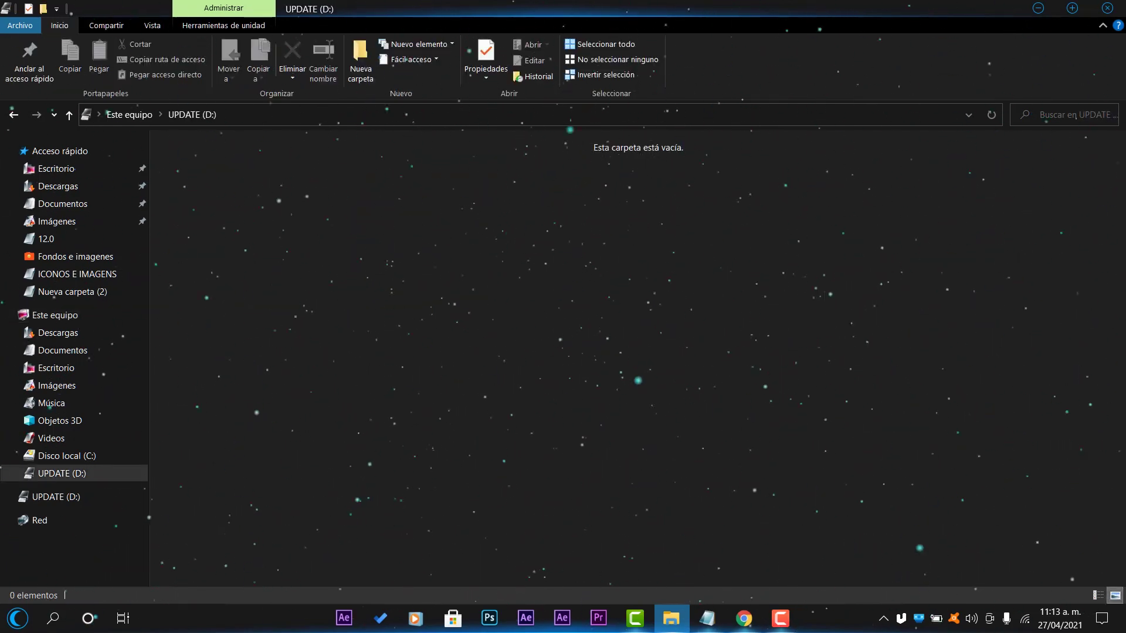
Step: Return to the desktop and run UltFone Windows Data Recovery as administrator
{"action": "key", "text": "super+d"}
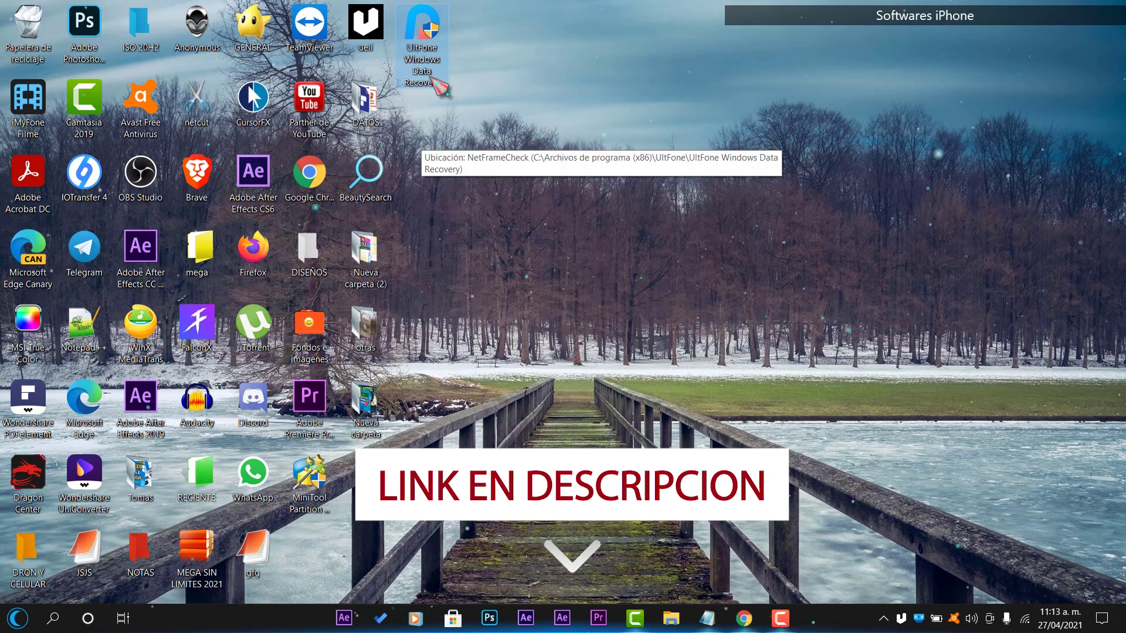
{"action": "right_click", "coordinate": [434, 82]}
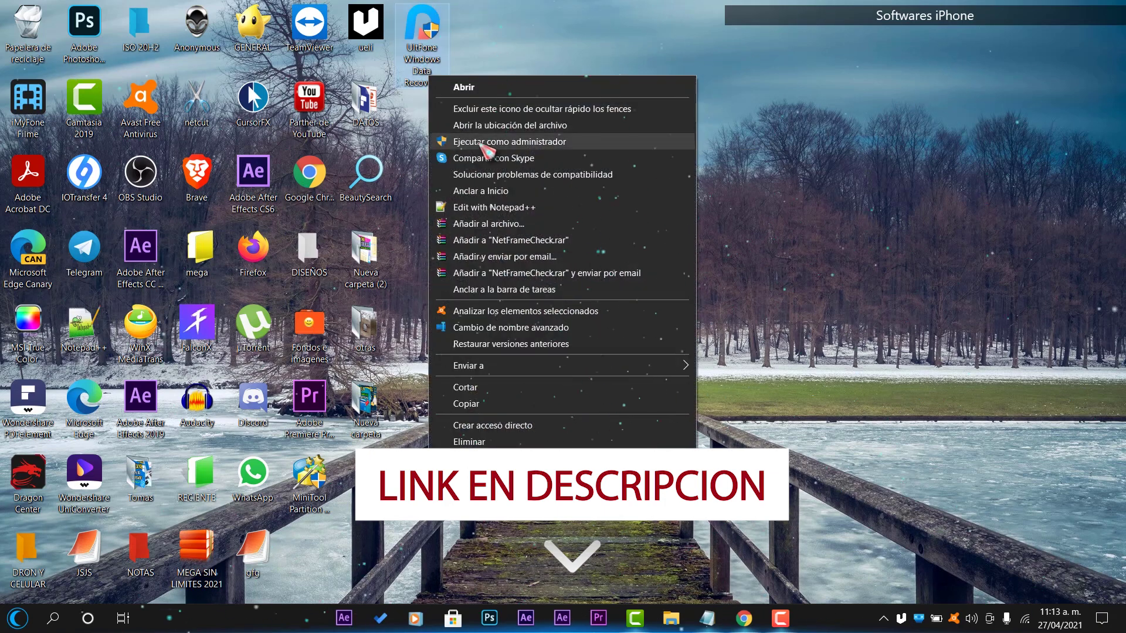
{"action": "left_click", "coordinate": [490, 142]}
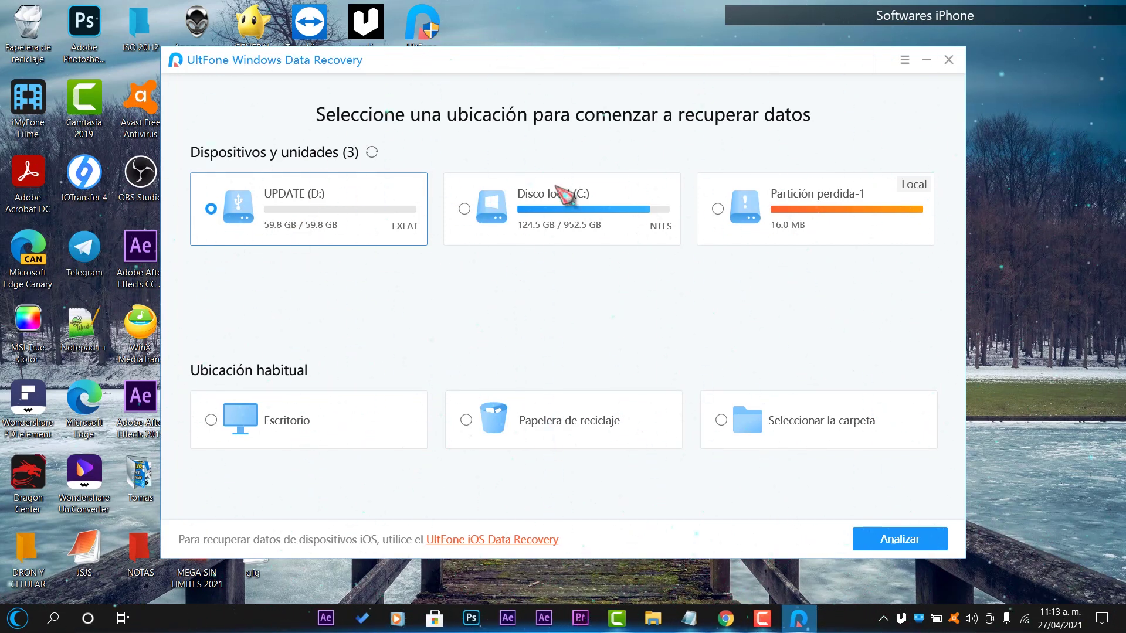
Step: Try the Disco local (C:), Escritorio, Papelera de reciclaje and Seleccionar la carpeta scan locations, dismissing the folder browser
{"action": "left_click", "coordinate": [541, 209]}
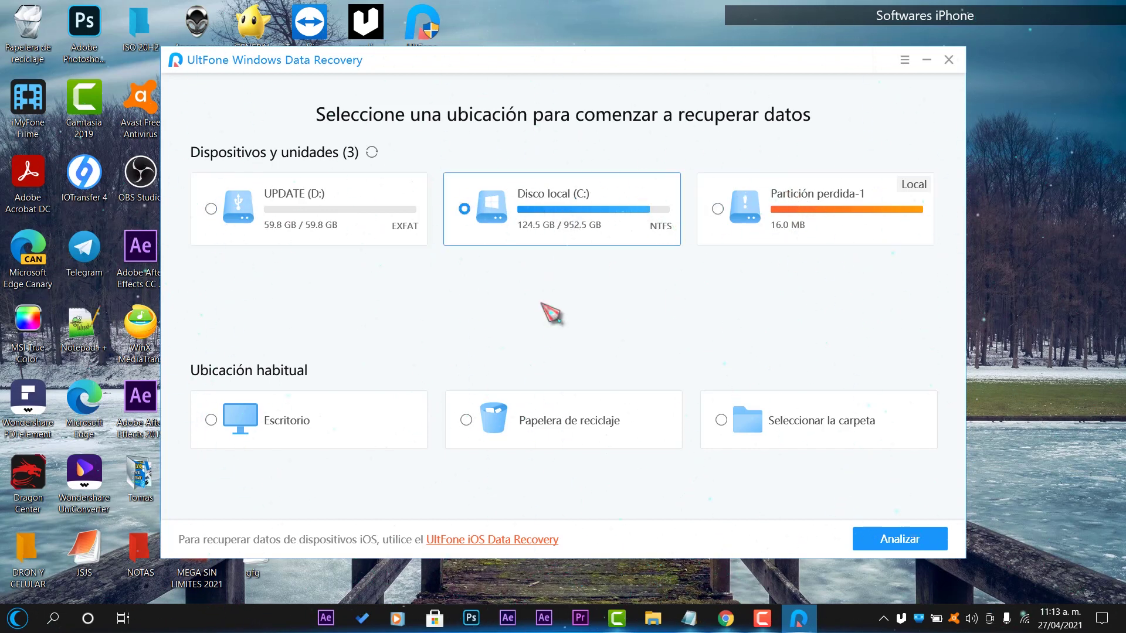
{"action": "left_click", "coordinate": [284, 436]}
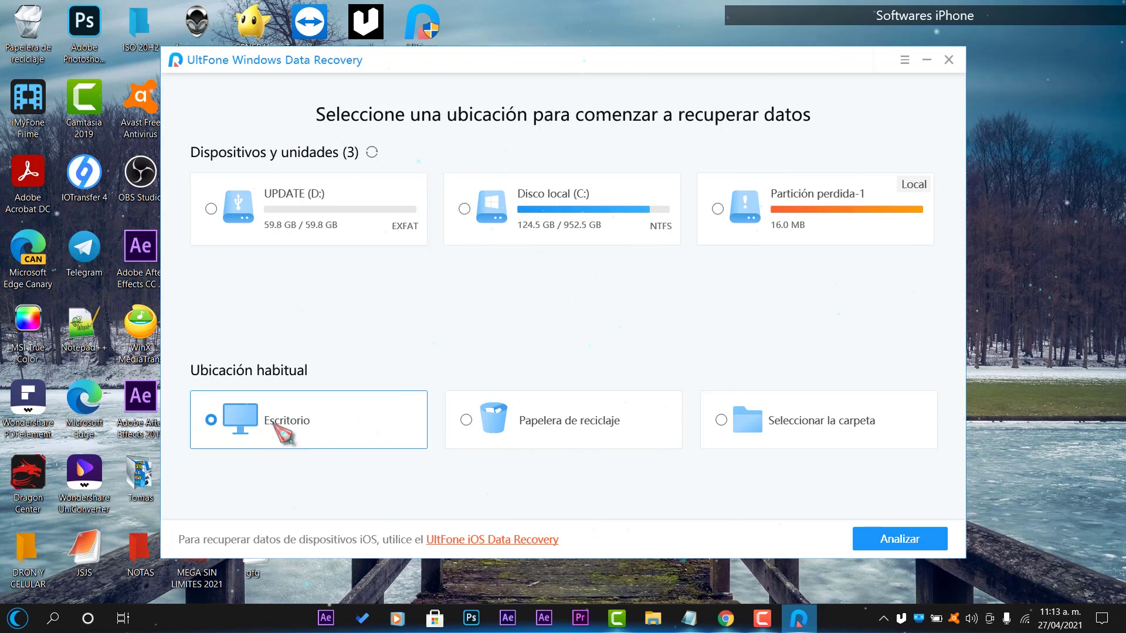
{"action": "left_click", "coordinate": [535, 443]}
{"action": "left_click", "coordinate": [832, 432]}
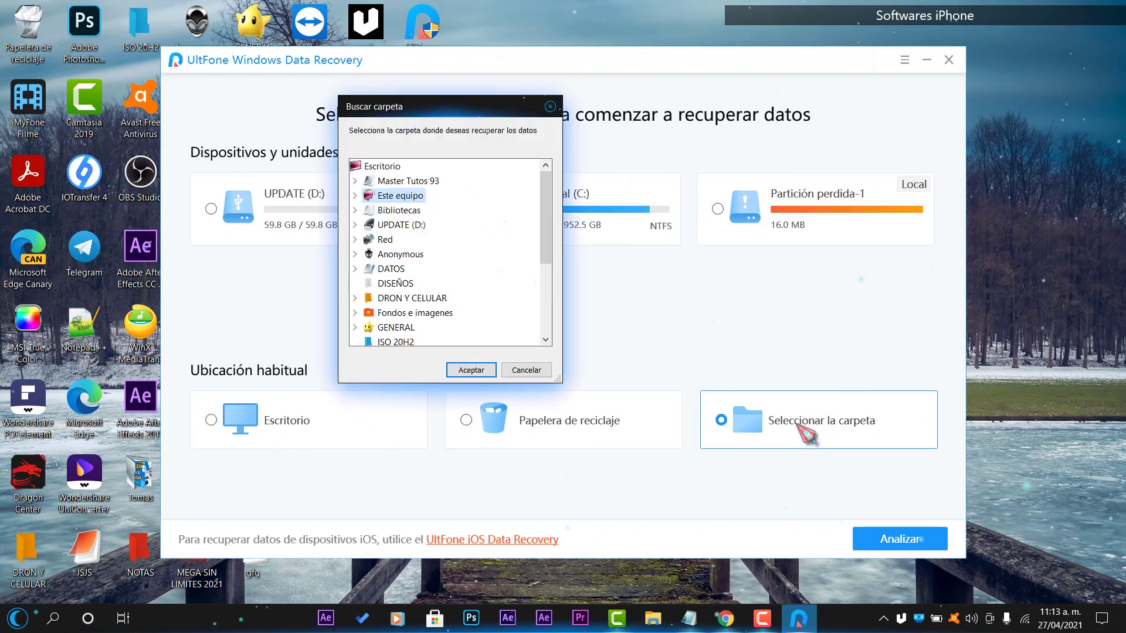
{"action": "left_click", "coordinate": [550, 107]}
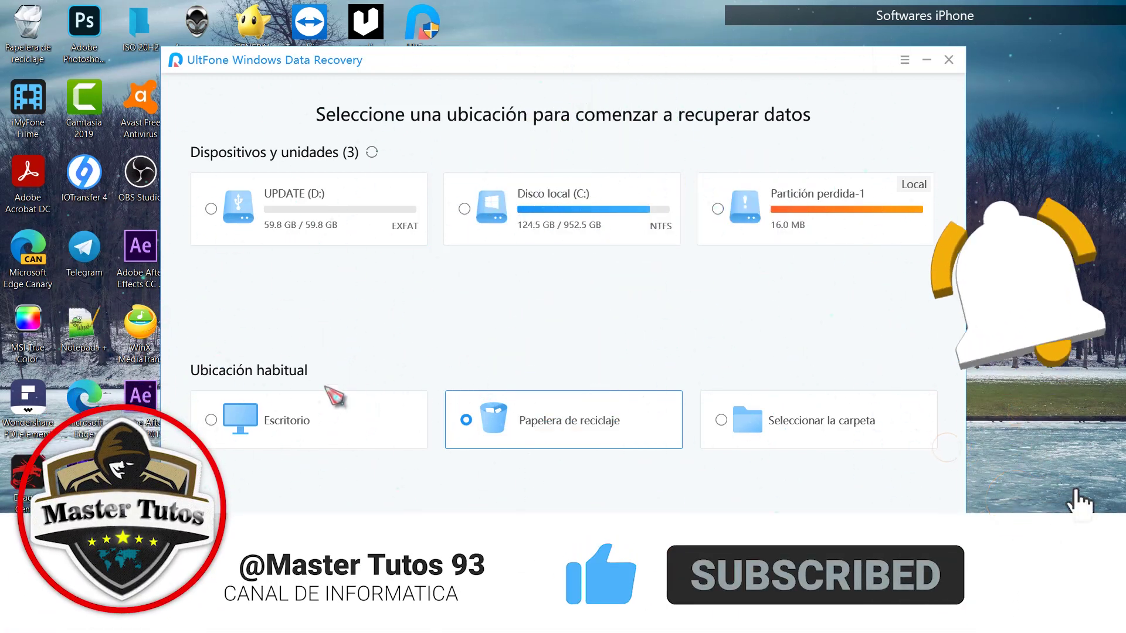
Step: Scan the UPDATE (D:) drive for lost data and look through the list of found files
{"action": "left_click", "coordinate": [242, 197]}
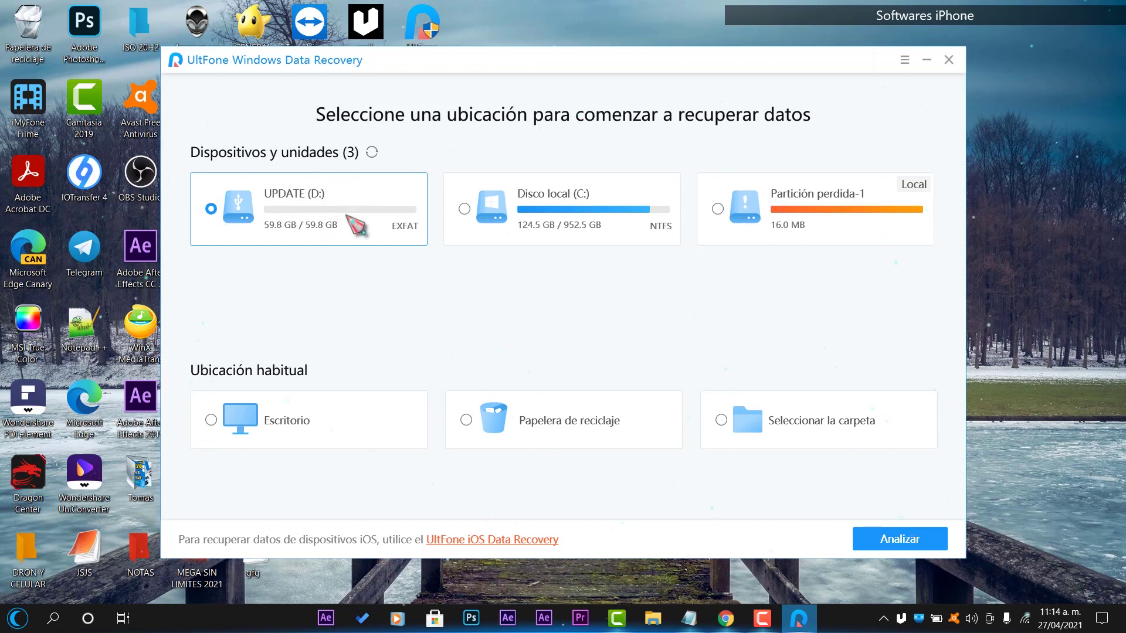
{"action": "left_click", "coordinate": [895, 537]}
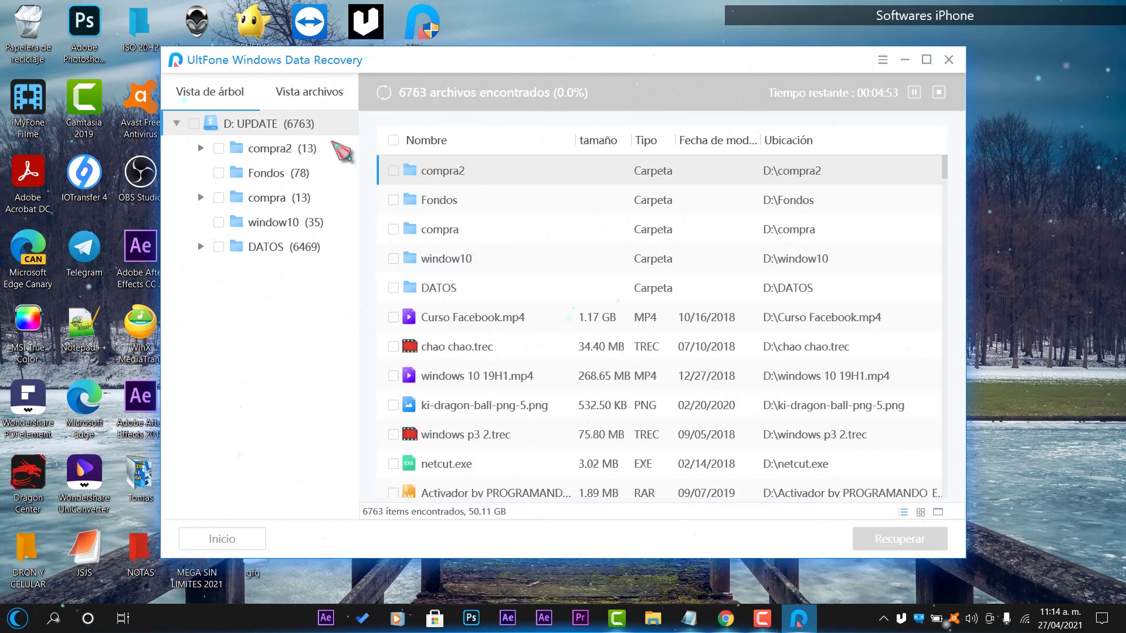
{"action": "scroll", "coordinate": [490, 188], "scroll_direction": "down", "scroll_amount": 3}
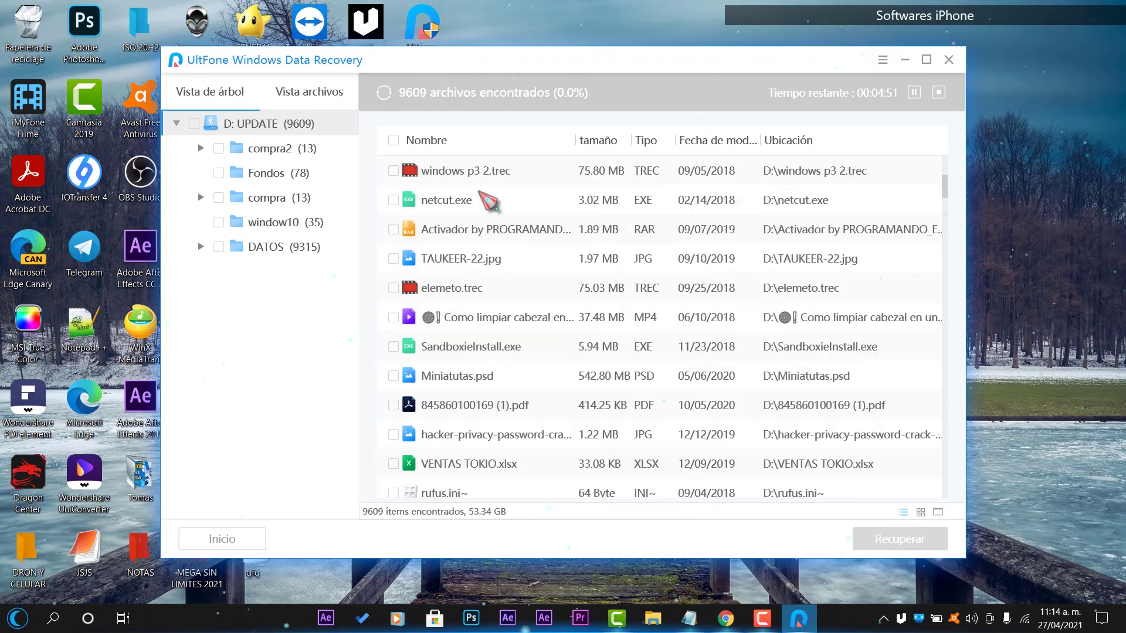
{"action": "scroll", "coordinate": [477, 261], "scroll_direction": "down", "scroll_amount": 10}
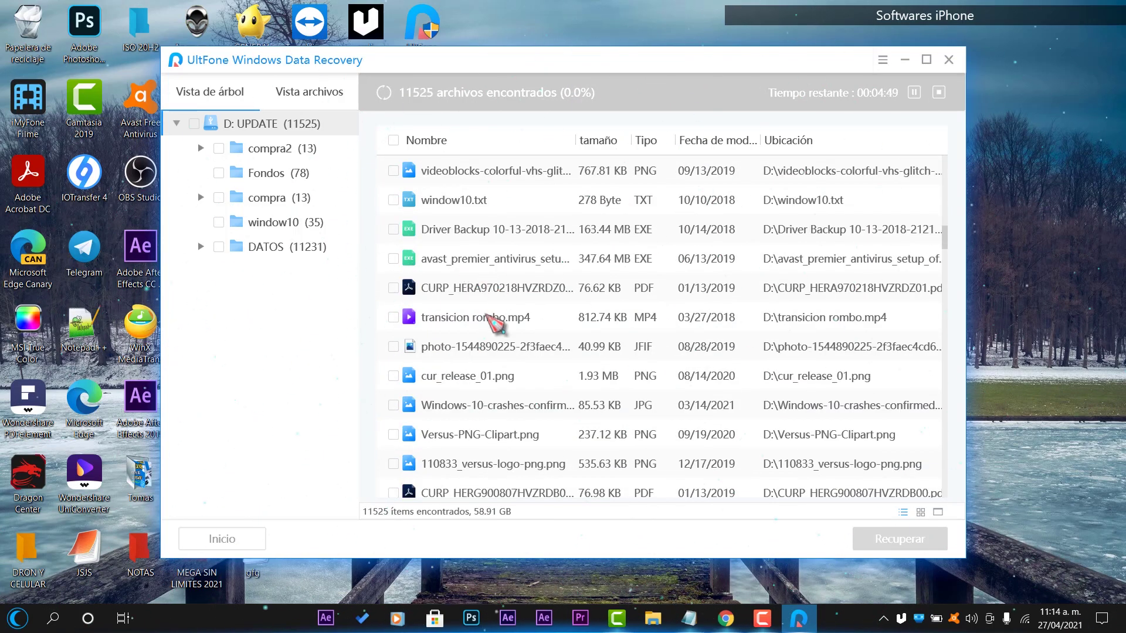
{"action": "scroll", "coordinate": [522, 273], "scroll_direction": "down", "scroll_amount": 5}
{"action": "scroll", "coordinate": [503, 199], "scroll_direction": "down", "scroll_amount": 3}
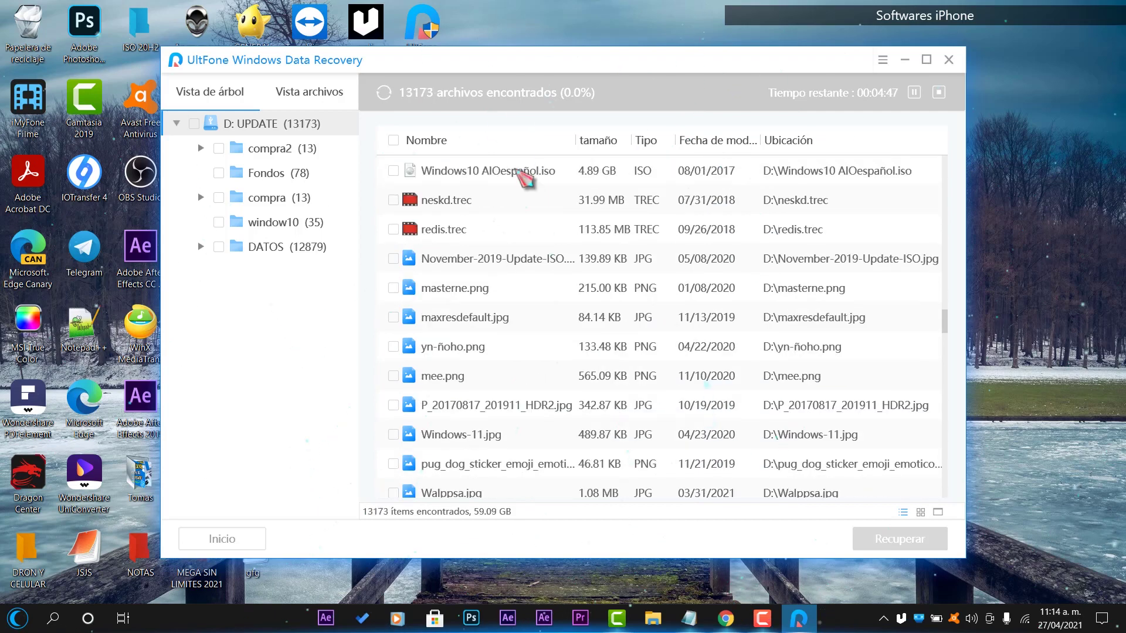
{"action": "scroll", "coordinate": [566, 229], "scroll_direction": "down", "scroll_amount": 7}
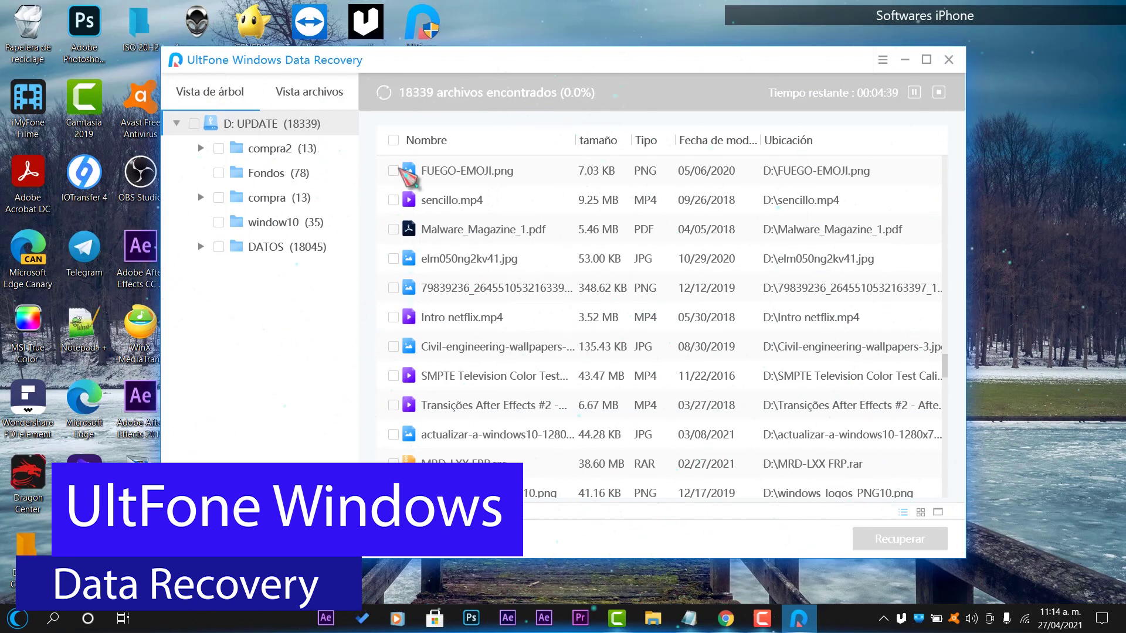
Step: Check the contents of the UPDATE (D:) drive in File Explorer and return to the recovery program
{"action": "key", "text": "super+e"}
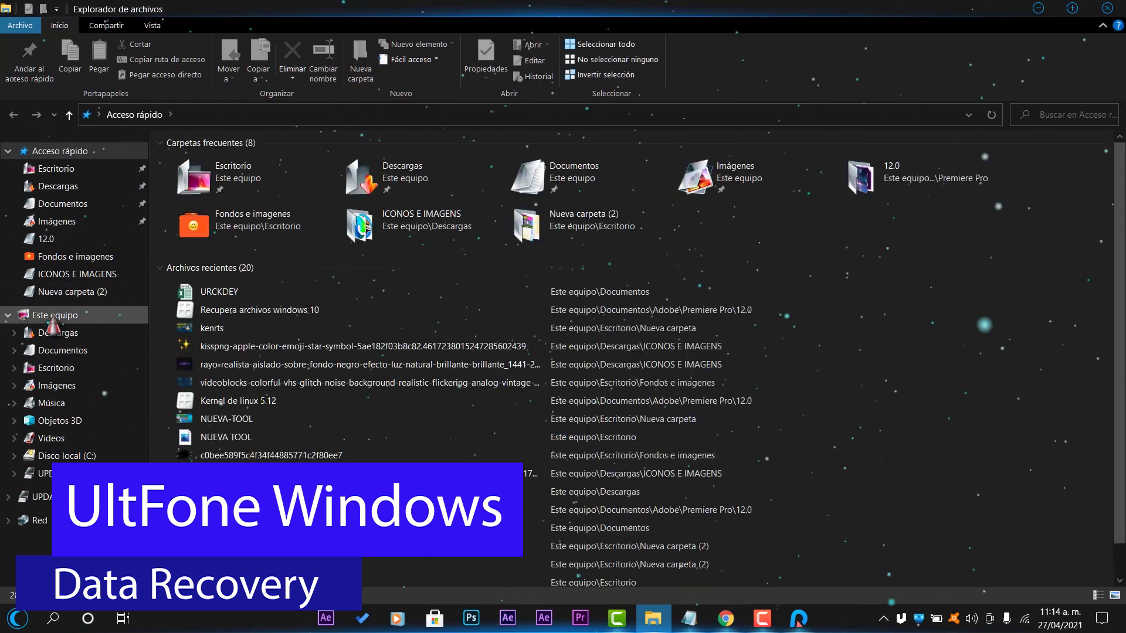
{"action": "left_click", "coordinate": [53, 316]}
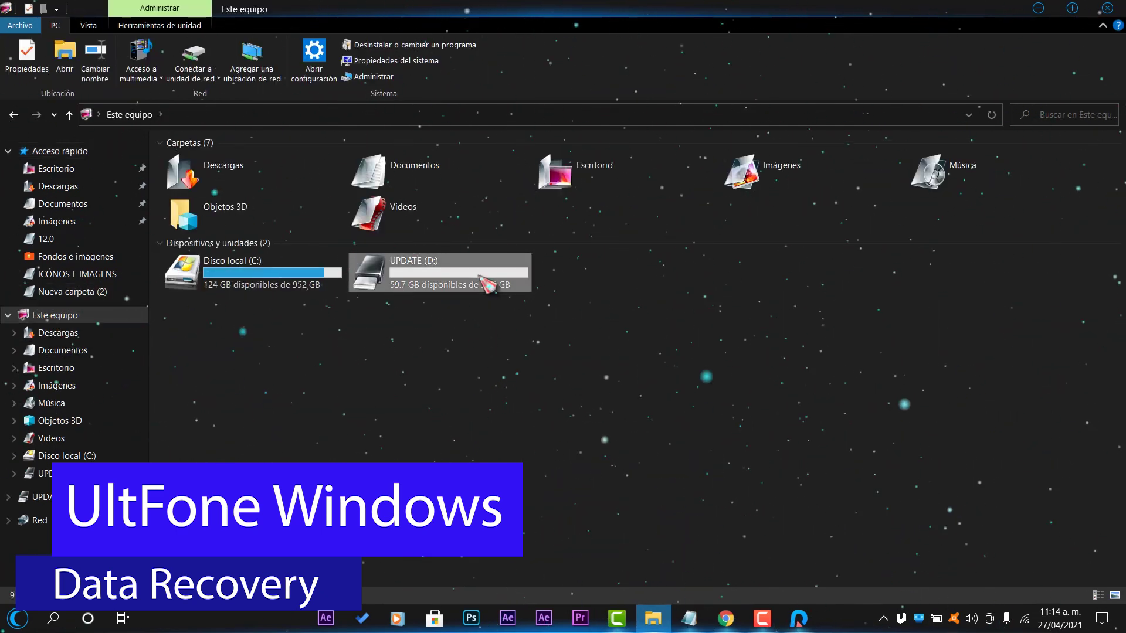
{"action": "double_click", "coordinate": [495, 281]}
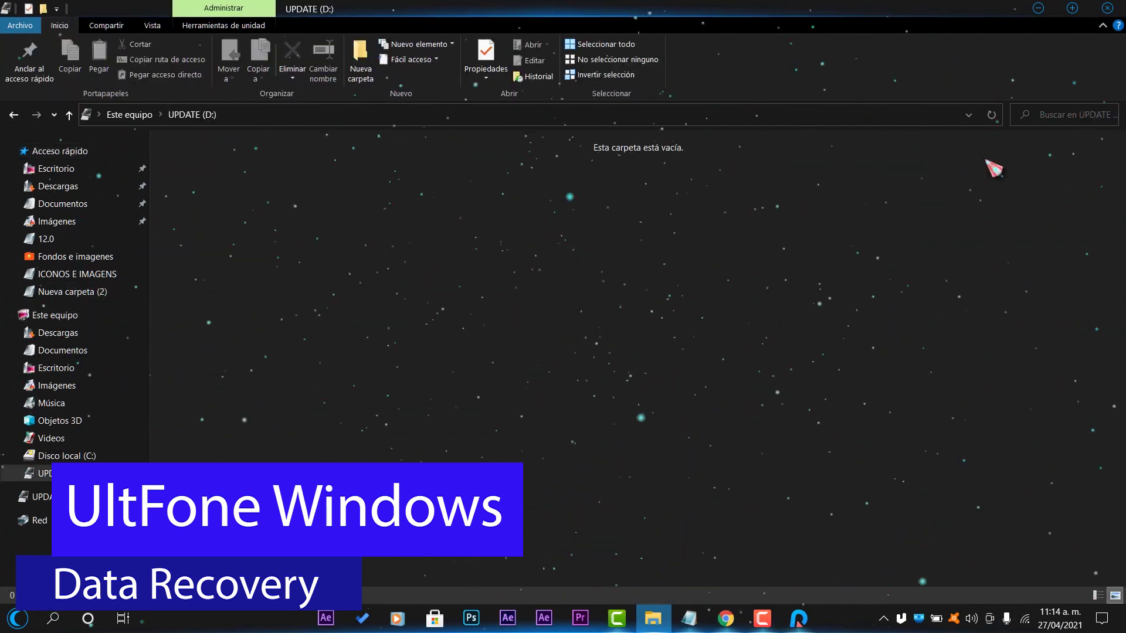
{"action": "left_click", "coordinate": [1044, 8]}
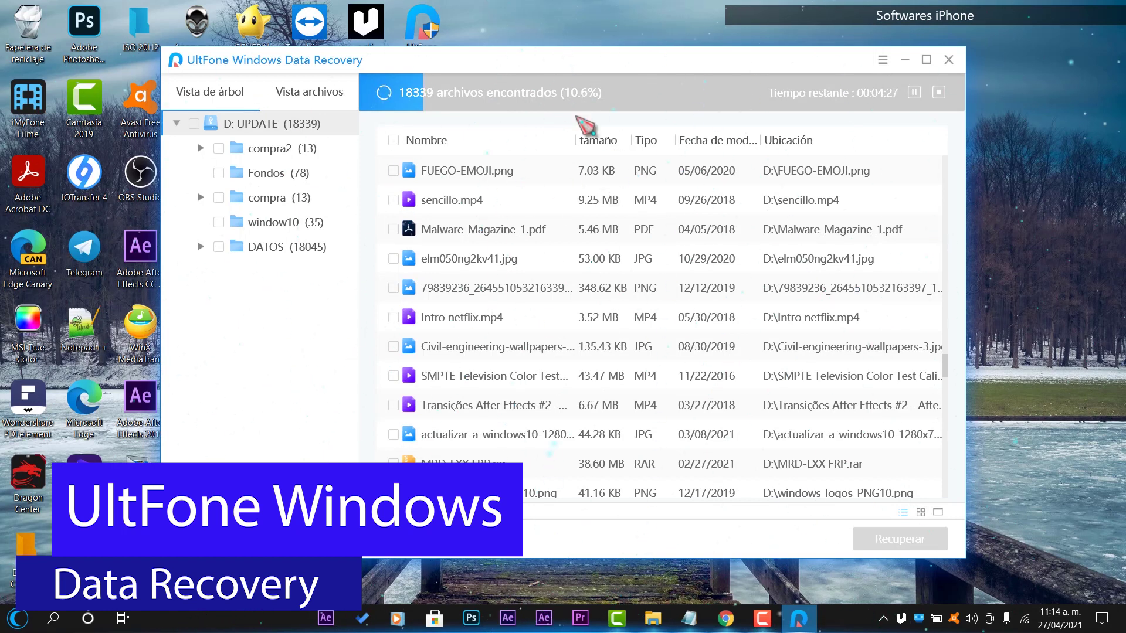
Step: Switch the scan results between the file-type view and the tree view, and look through the files listed for D: UPDATE
{"action": "left_click", "coordinate": [318, 103]}
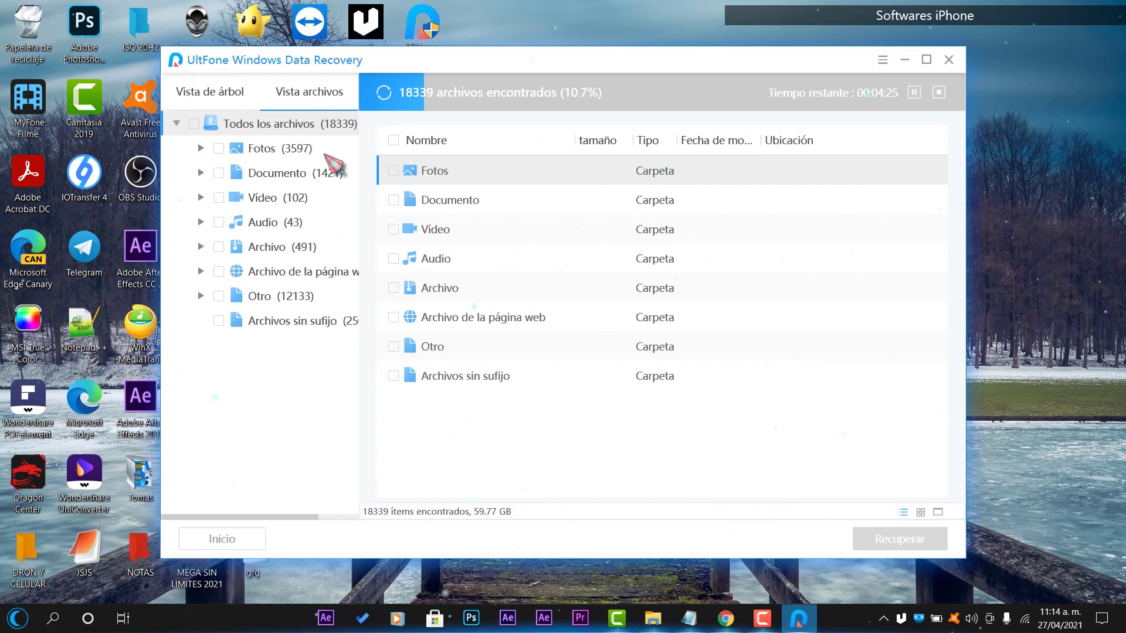
{"action": "left_click", "coordinate": [206, 94]}
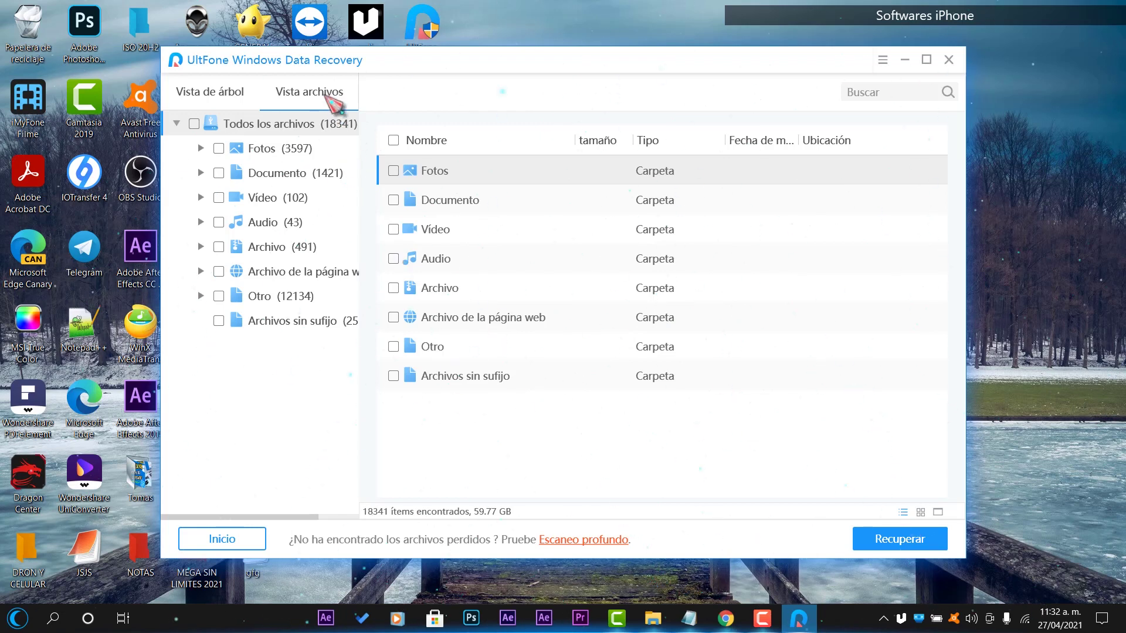
{"action": "left_click", "coordinate": [204, 88]}
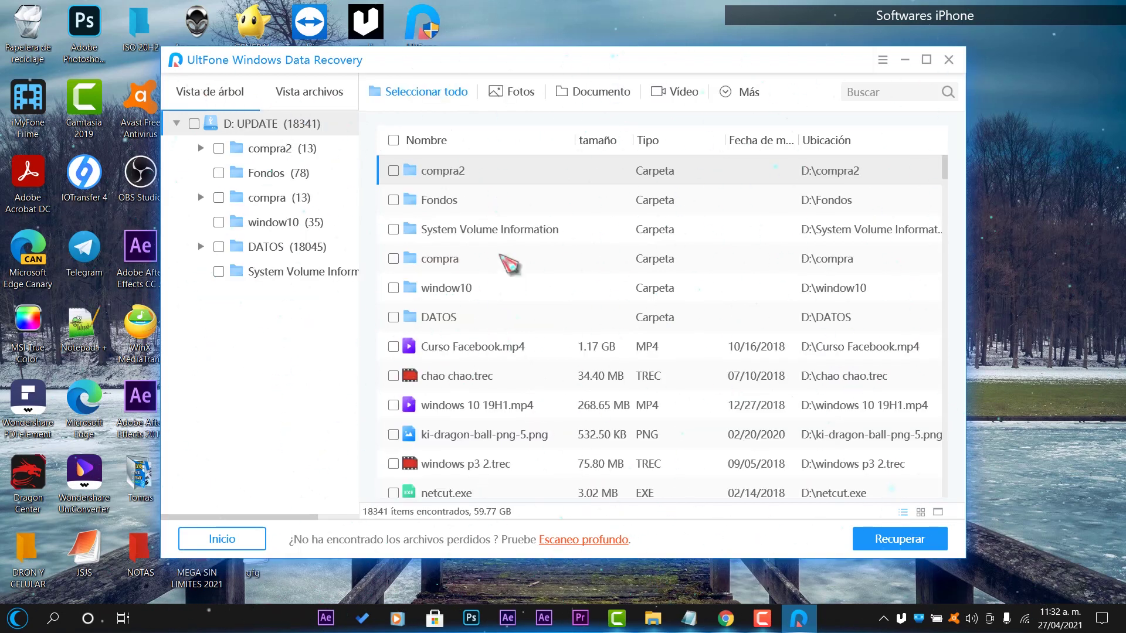
{"action": "scroll", "coordinate": [509, 263], "scroll_direction": "down", "scroll_amount": 5}
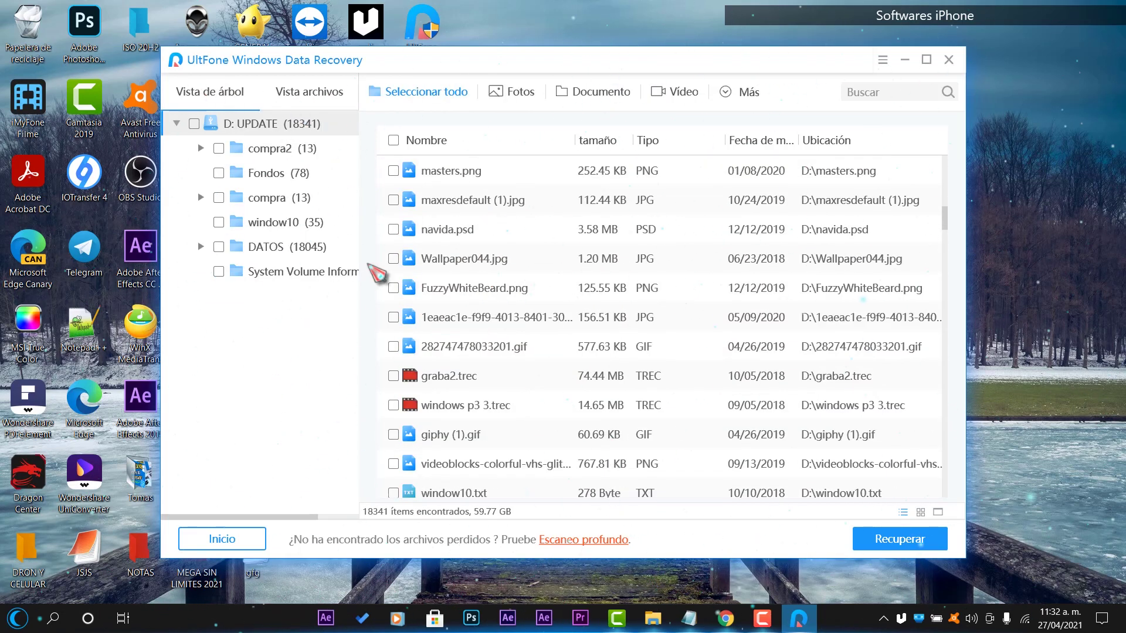
Step: List the found JPG photos by file type and preview Windows 7 no actualiza.jpg, 21.jpg, Wallpaper021.jpg and Anonymous.jpg, closing each preview
{"action": "left_click", "coordinate": [308, 94]}
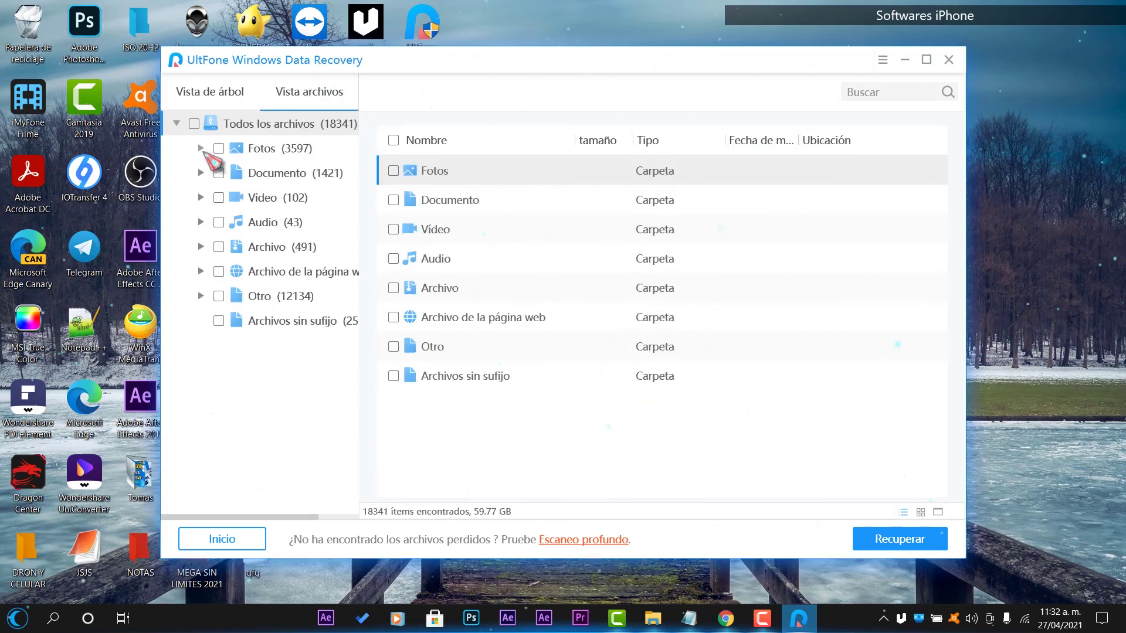
{"action": "left_click", "coordinate": [202, 148]}
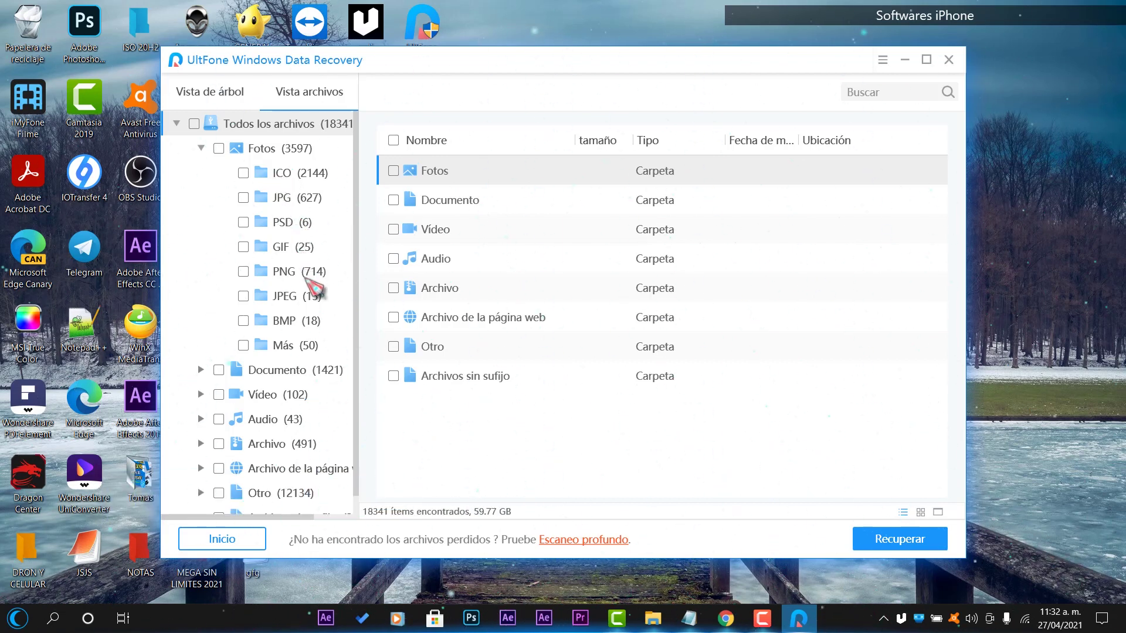
{"action": "left_click", "coordinate": [302, 201]}
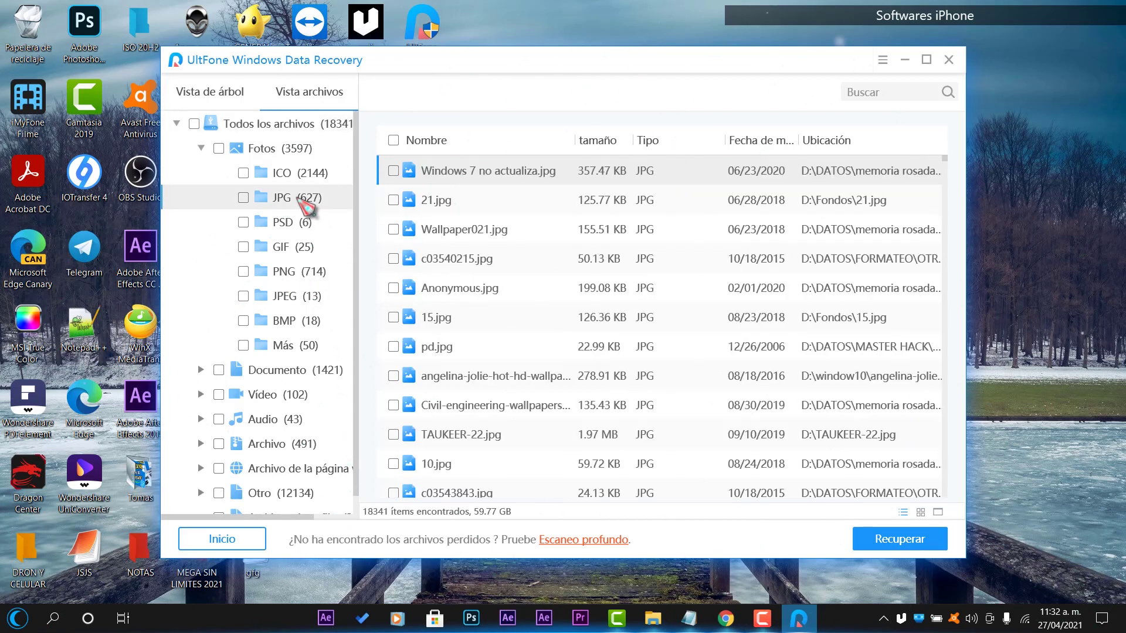
{"action": "double_click", "coordinate": [479, 180]}
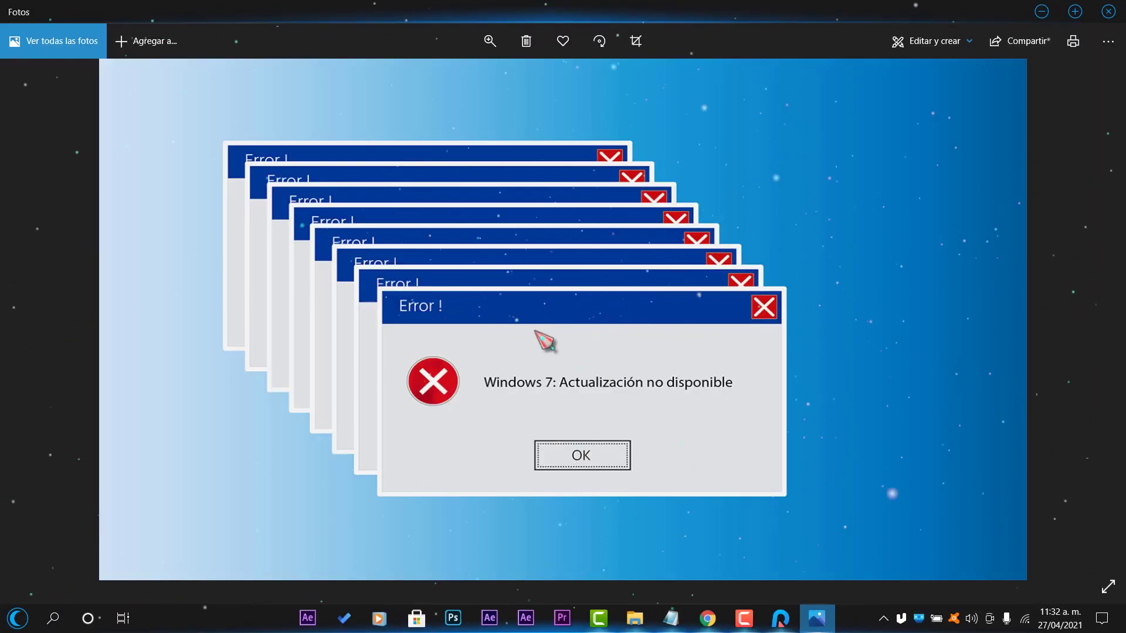
{"action": "left_click", "coordinate": [1108, 12]}
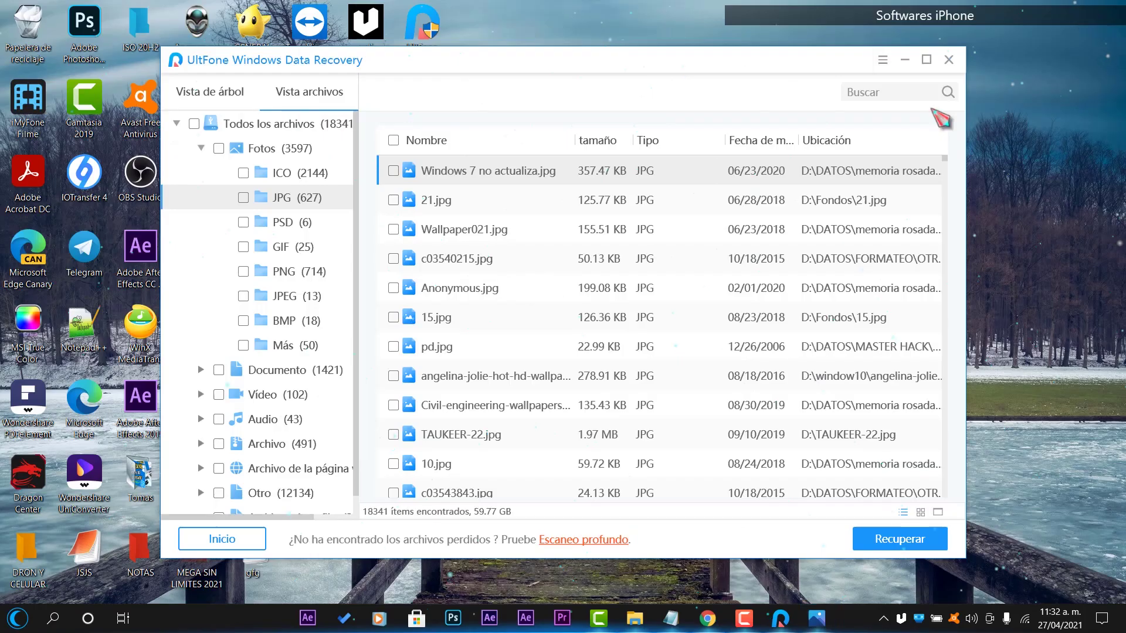
{"action": "double_click", "coordinate": [475, 202]}
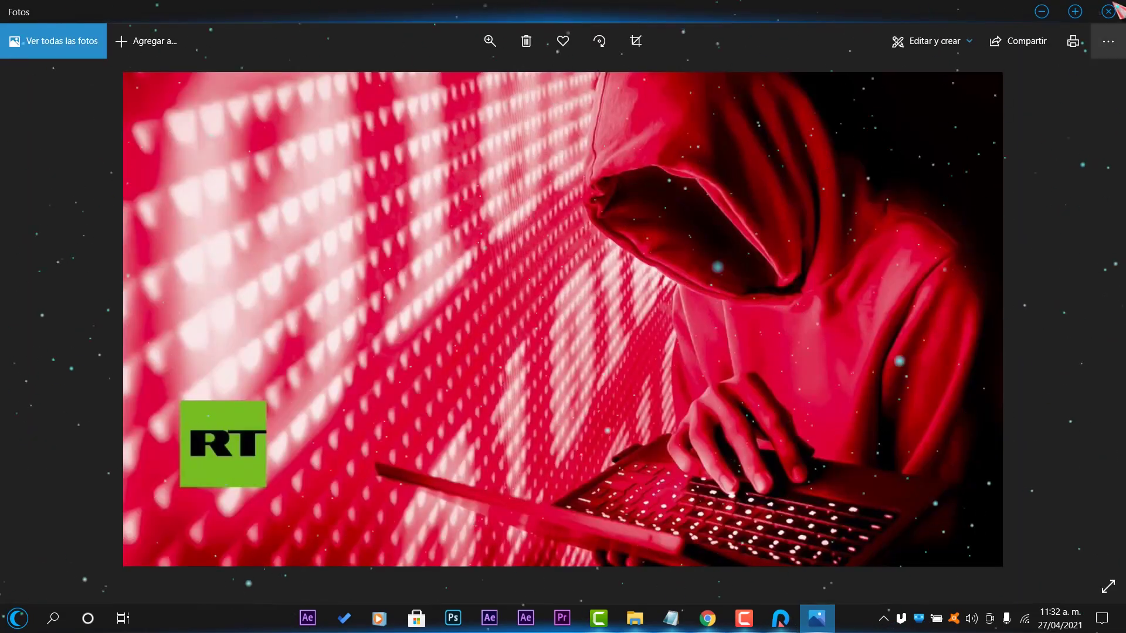
{"action": "left_click", "coordinate": [1107, 11]}
{"action": "double_click", "coordinate": [483, 235]}
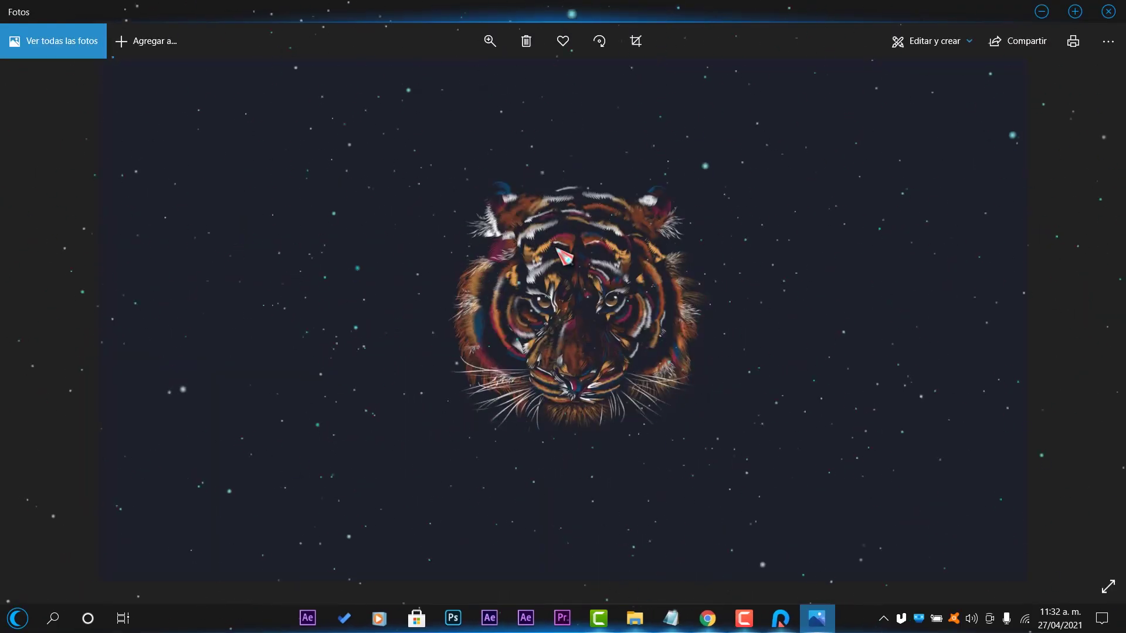
{"action": "left_click", "coordinate": [1107, 11]}
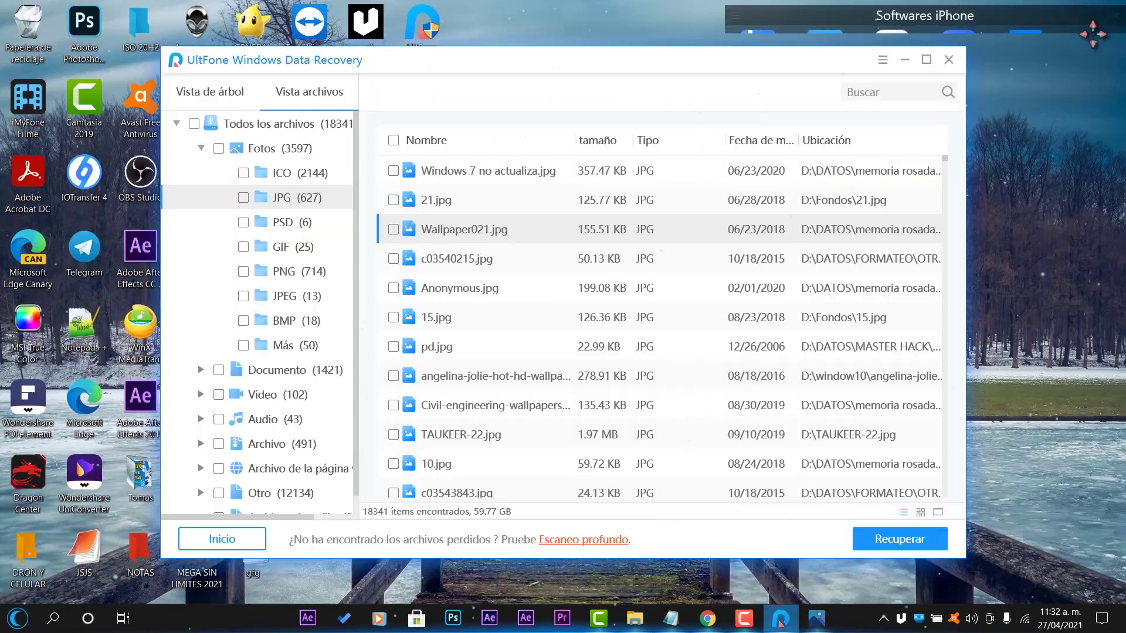
{"action": "double_click", "coordinate": [452, 289]}
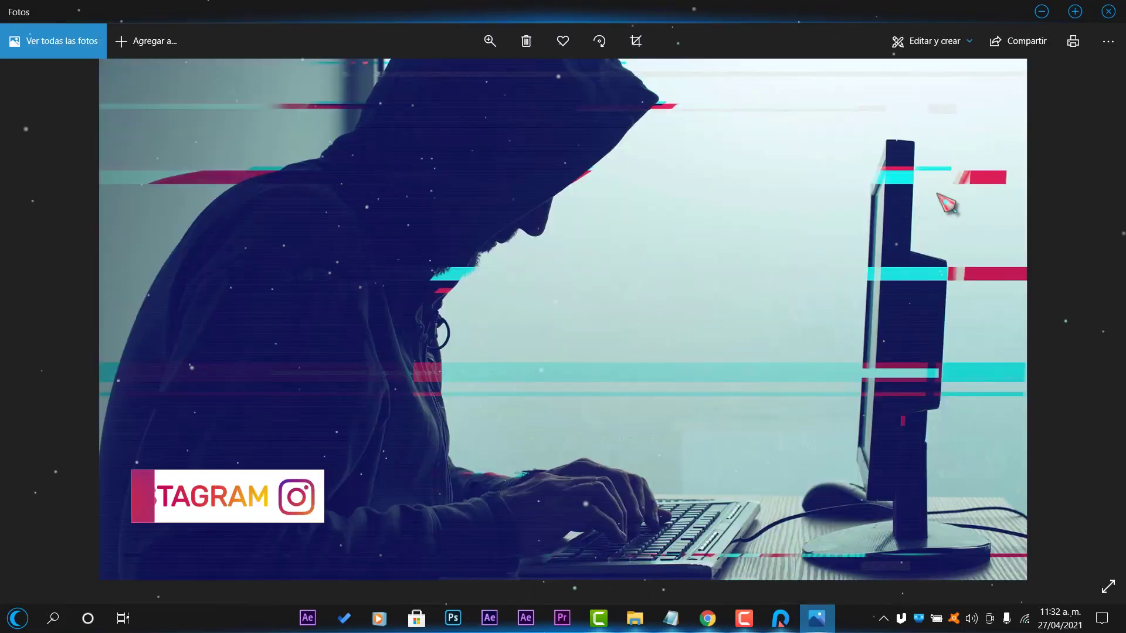
{"action": "left_click", "coordinate": [1108, 11]}
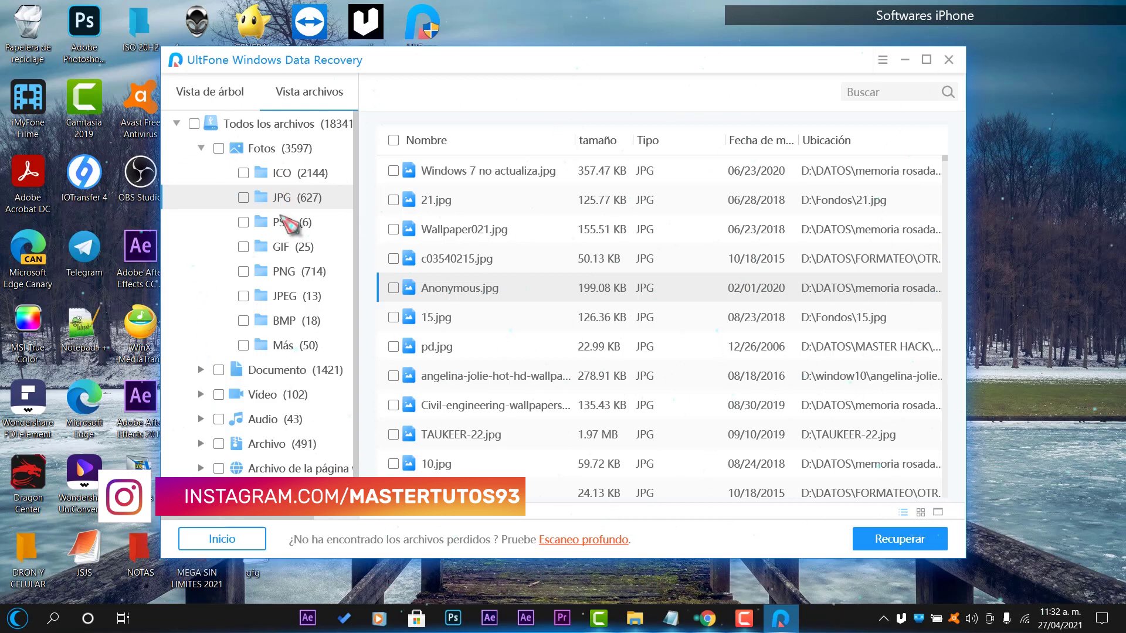
Step: List the found PNG photos and preview Wallpaper062.png, closing the preview
{"action": "left_click", "coordinate": [292, 271]}
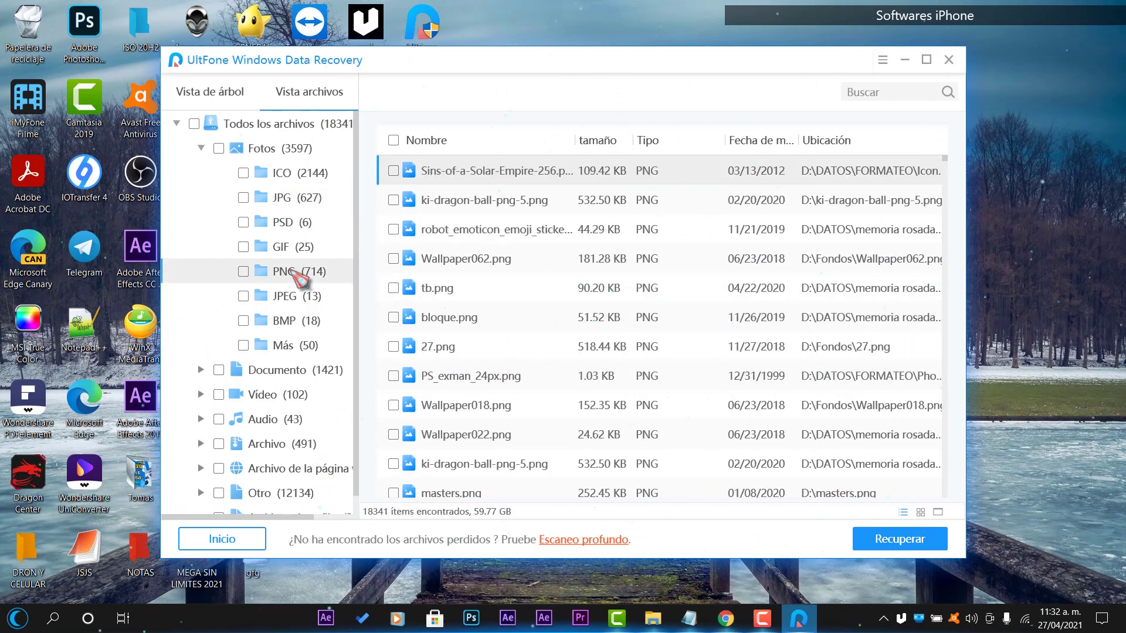
{"action": "double_click", "coordinate": [493, 268]}
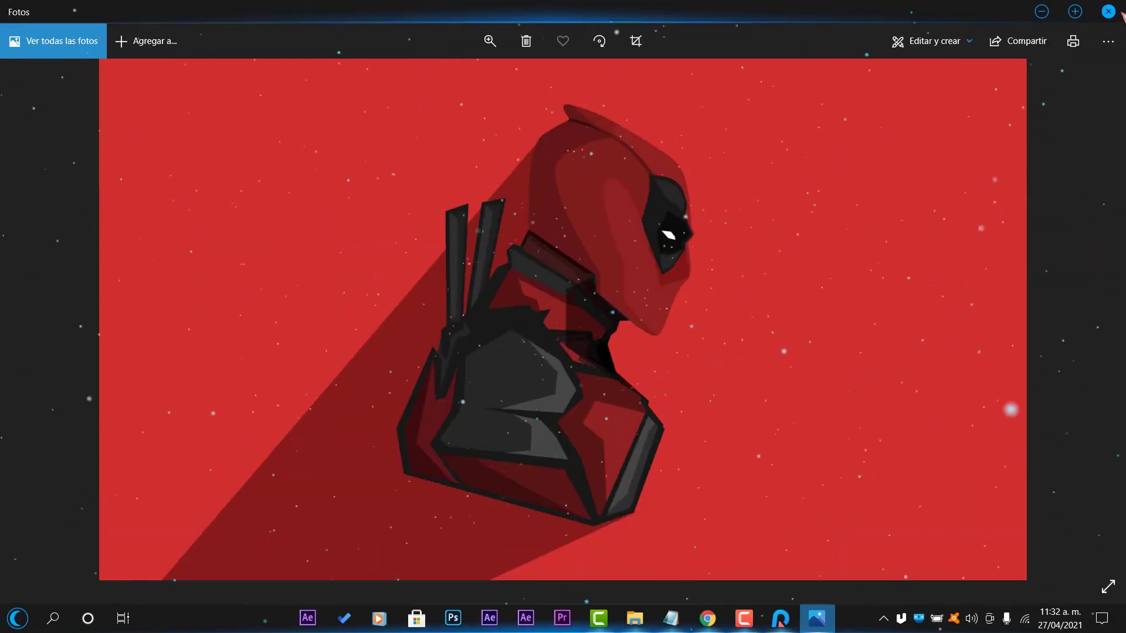
{"action": "left_click", "coordinate": [1108, 12]}
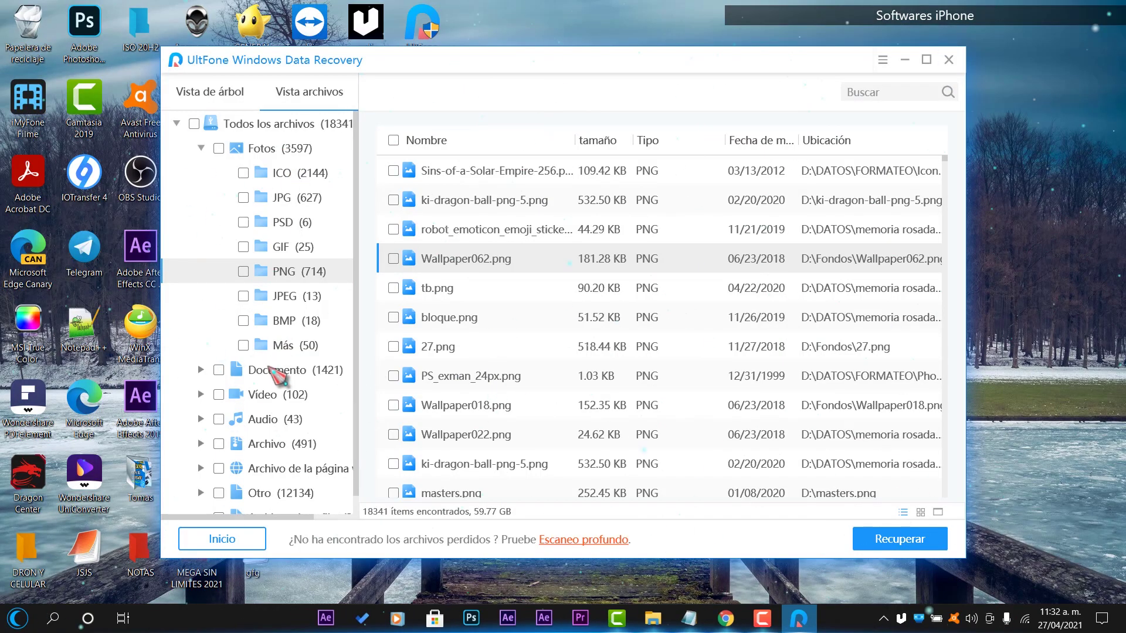
Step: Expand the Documento category and view the found DOC files
{"action": "left_click", "coordinate": [277, 371]}
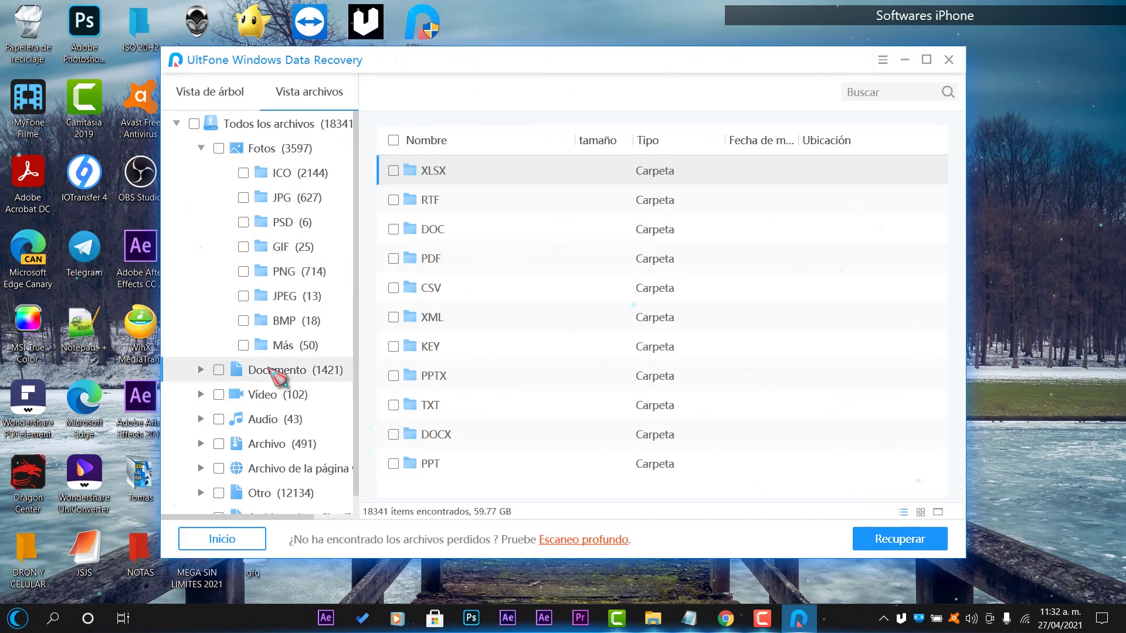
{"action": "left_click", "coordinate": [444, 228]}
{"action": "left_click", "coordinate": [200, 369]}
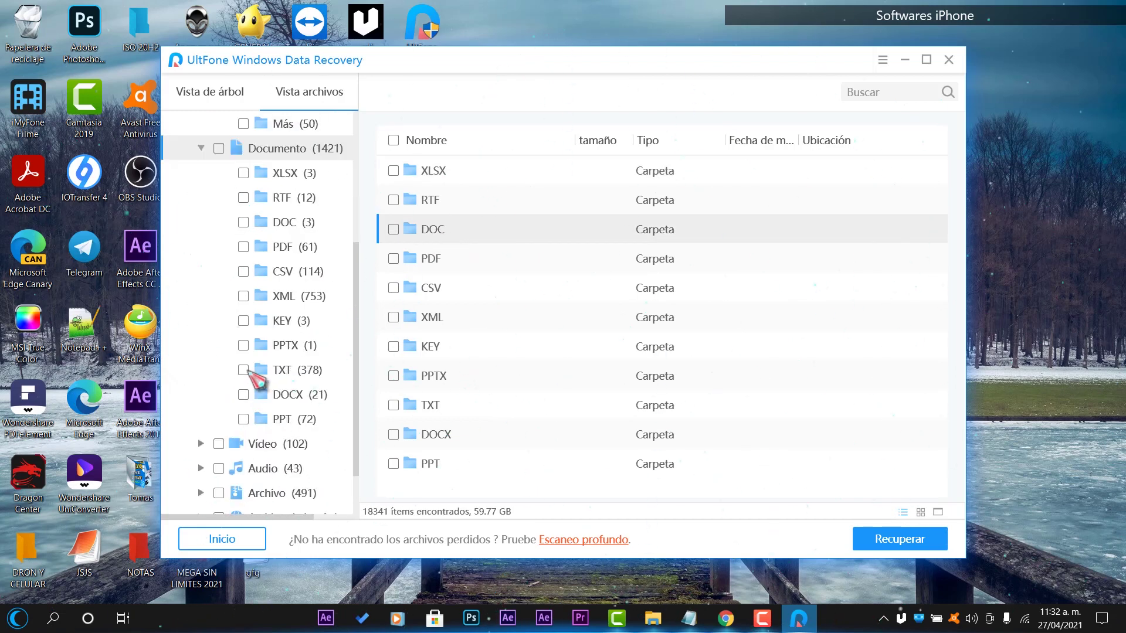
{"action": "left_click", "coordinate": [281, 248]}
{"action": "left_click", "coordinate": [284, 224]}
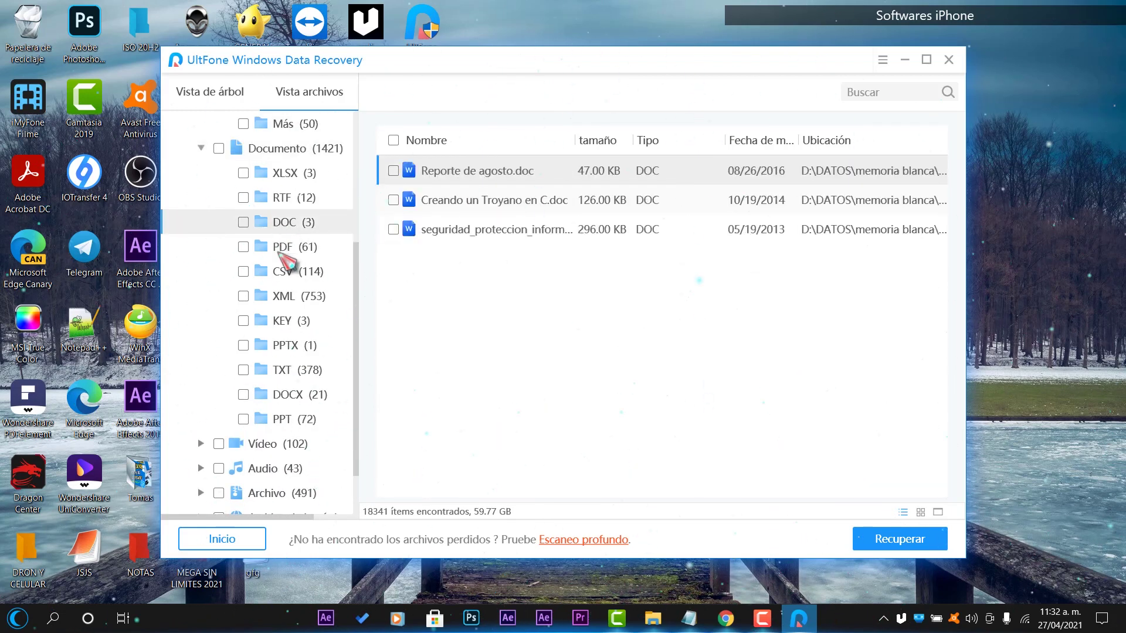
{"action": "left_click", "coordinate": [282, 246]}
{"action": "left_click", "coordinate": [286, 225]}
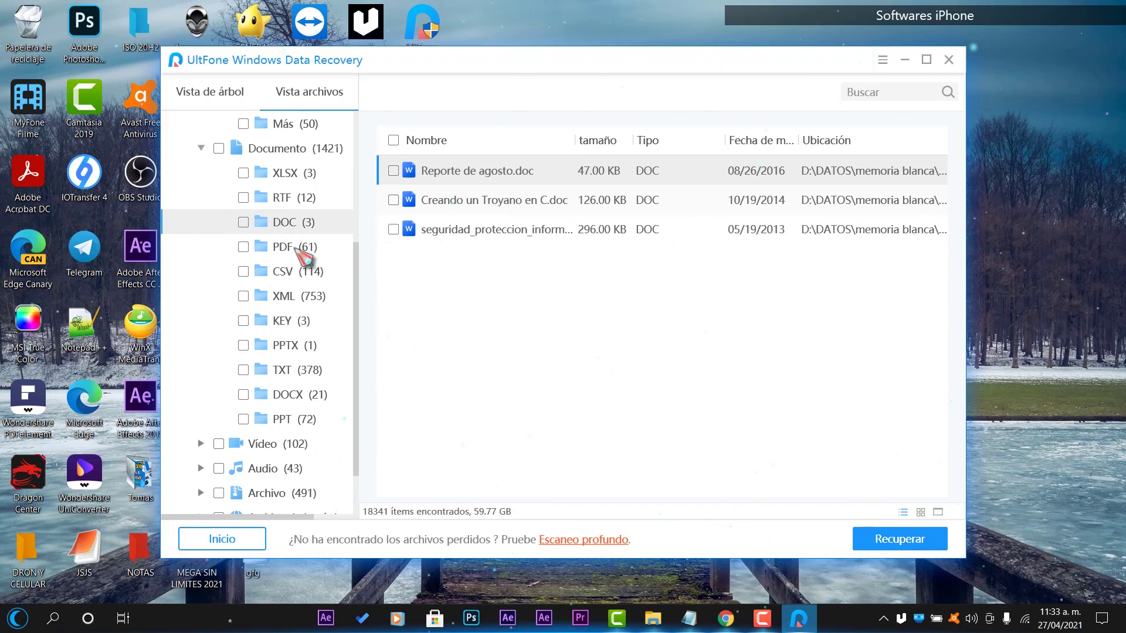
Step: List the found PDF documents and look through their names
{"action": "left_click", "coordinate": [296, 249]}
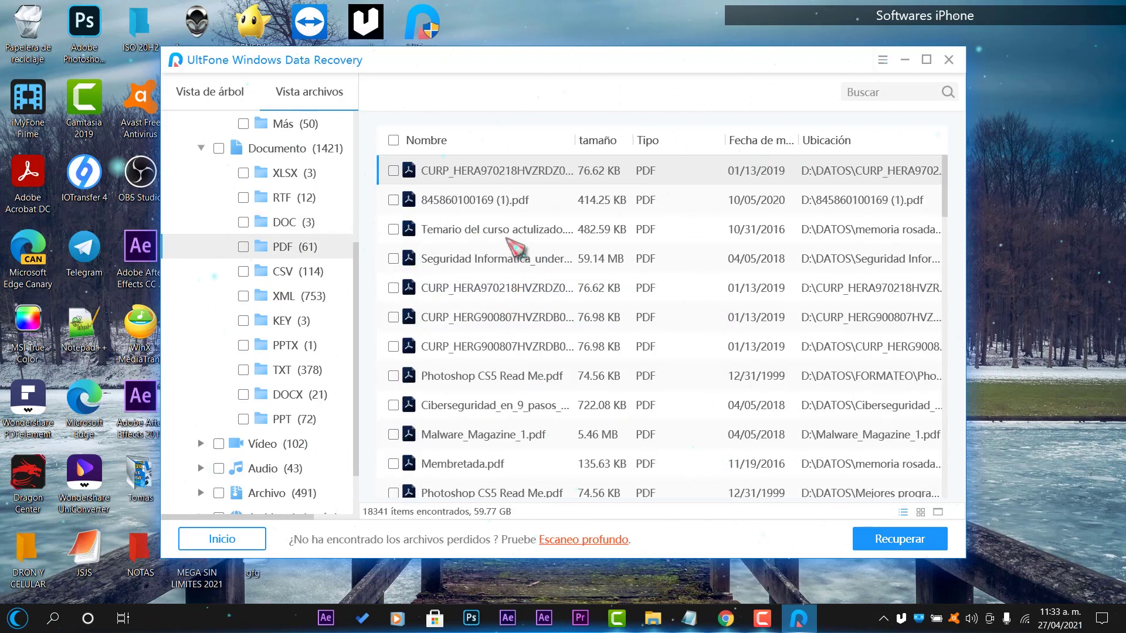
{"action": "scroll", "coordinate": [514, 246], "scroll_direction": "down", "scroll_amount": 3}
{"action": "scroll", "coordinate": [514, 246], "scroll_direction": "down", "scroll_amount": 9}
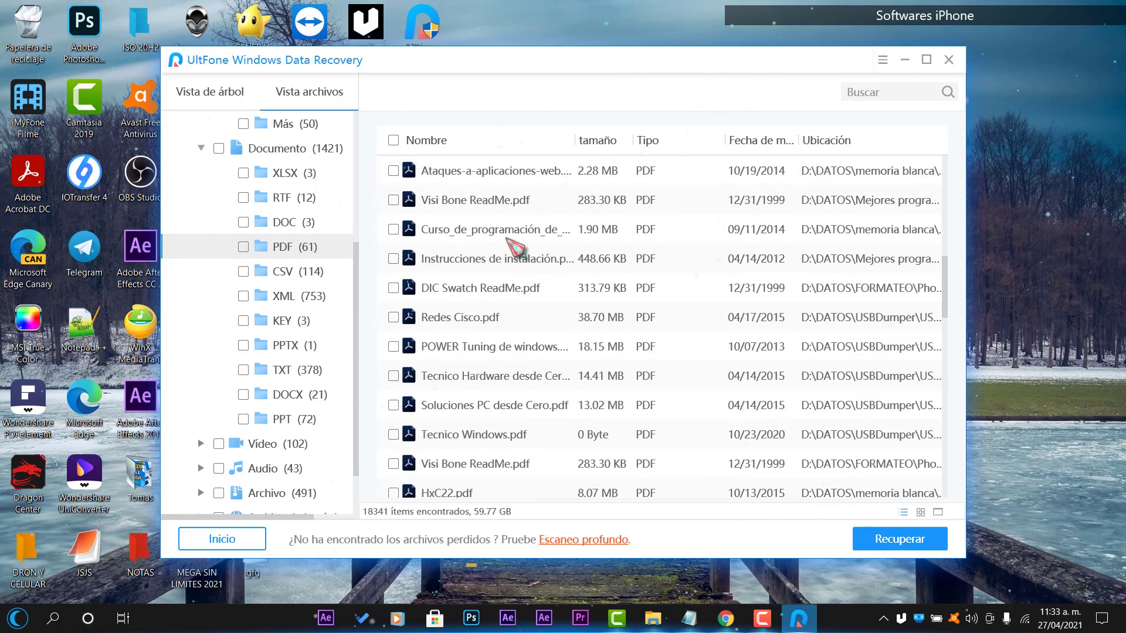
{"action": "scroll", "coordinate": [514, 246], "scroll_direction": "down", "scroll_amount": 3}
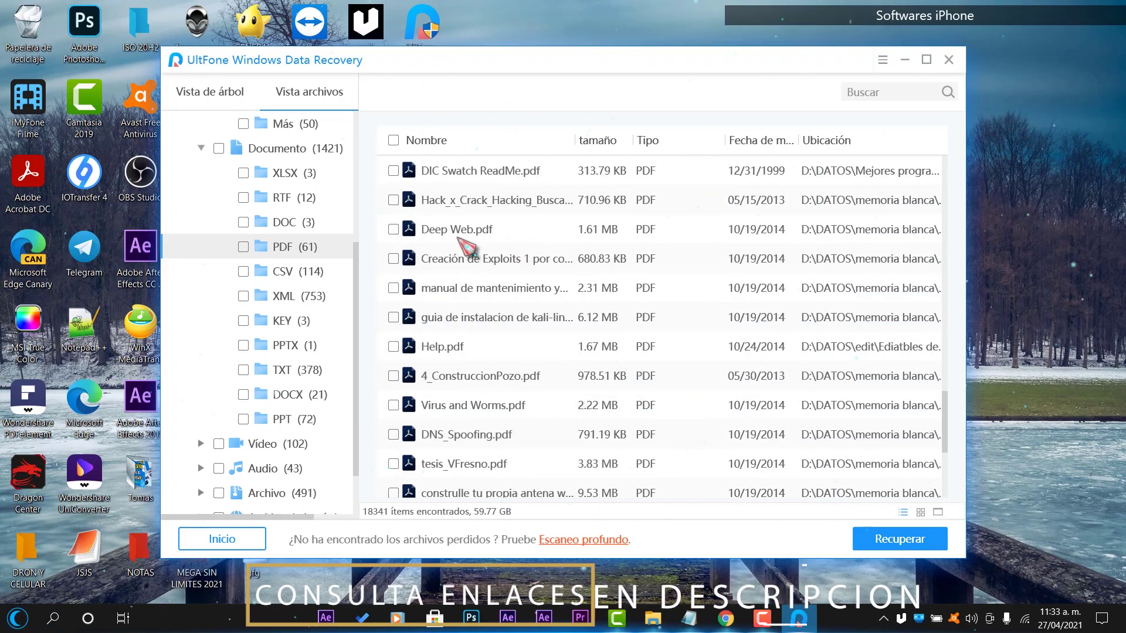
{"action": "scroll", "coordinate": [484, 253], "scroll_direction": "up", "scroll_amount": 8}
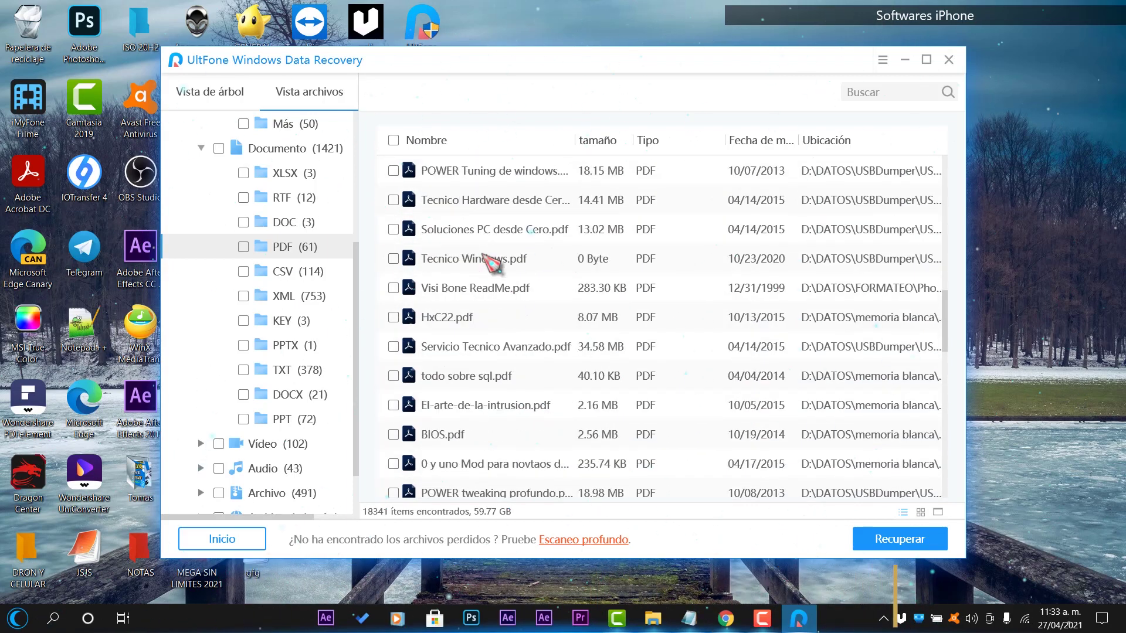
{"action": "scroll", "coordinate": [557, 308], "scroll_direction": "up", "scroll_amount": 1}
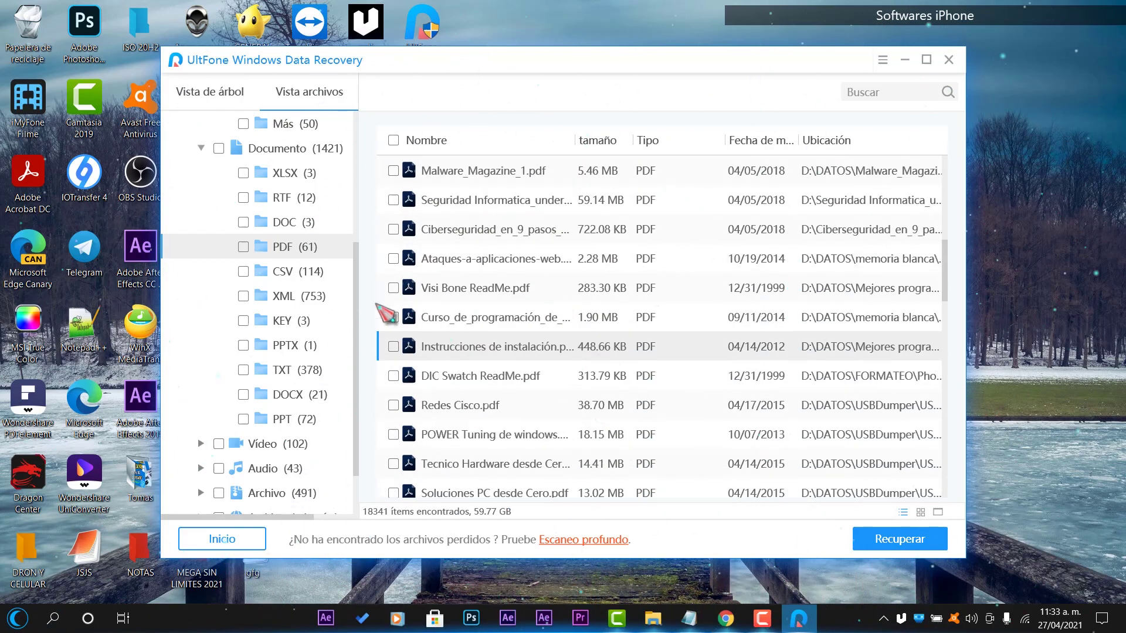
Step: Look through the found MP4 files in the Vídeo category and expand the Audio category
{"action": "scroll", "coordinate": [303, 280], "scroll_direction": "down", "scroll_amount": 1}
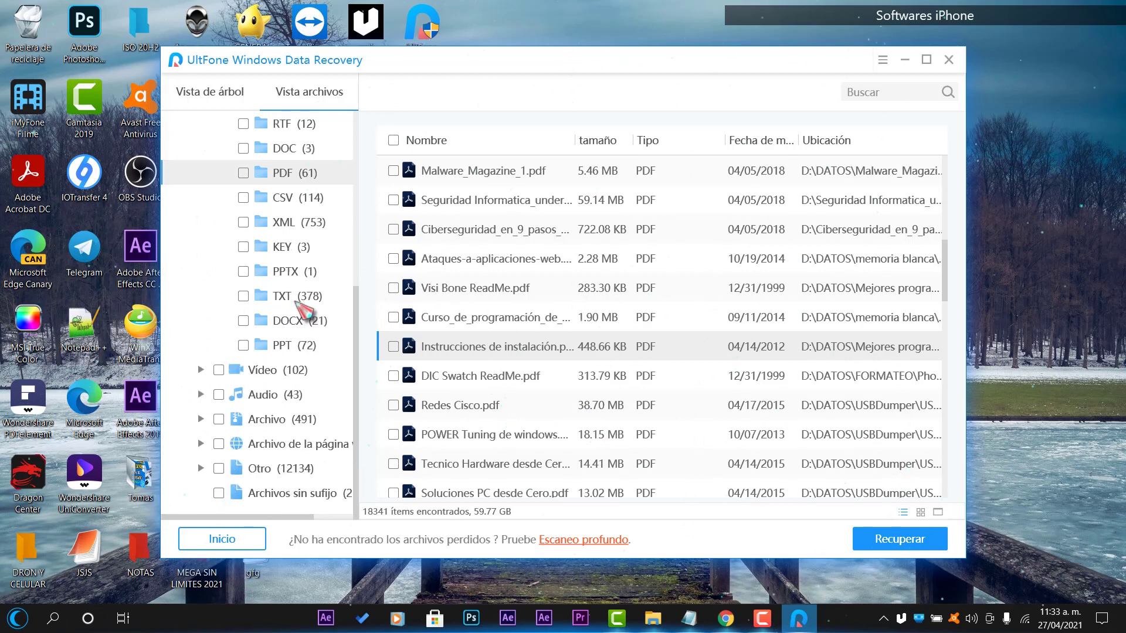
{"action": "left_click", "coordinate": [201, 370]}
{"action": "scroll", "coordinate": [306, 372], "scroll_direction": "down", "scroll_amount": 1}
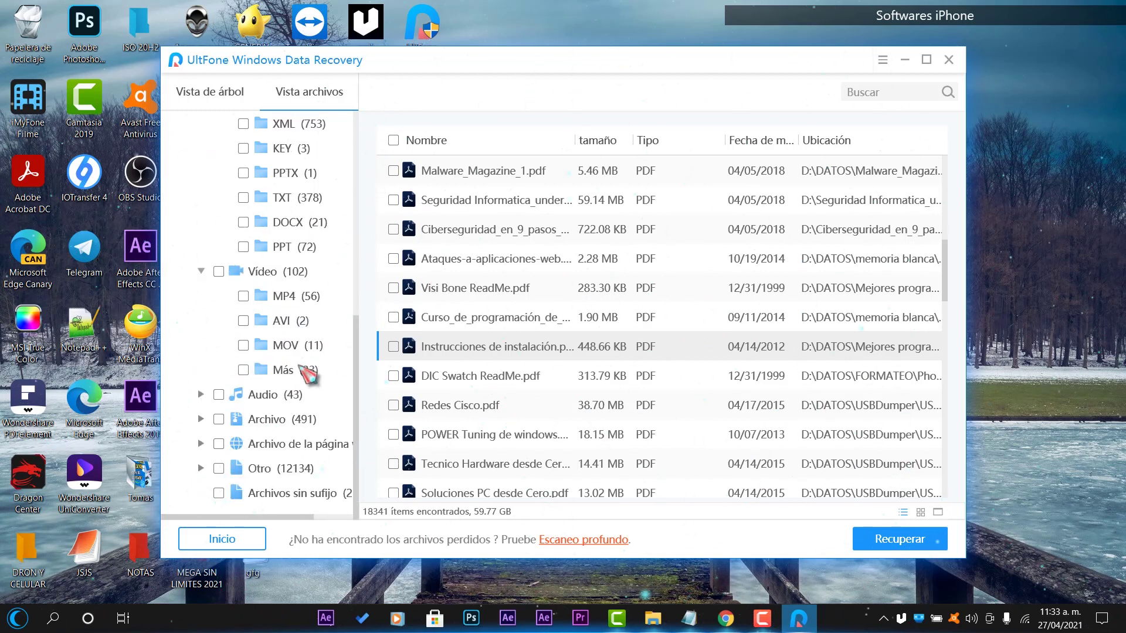
{"action": "left_click", "coordinate": [296, 296]}
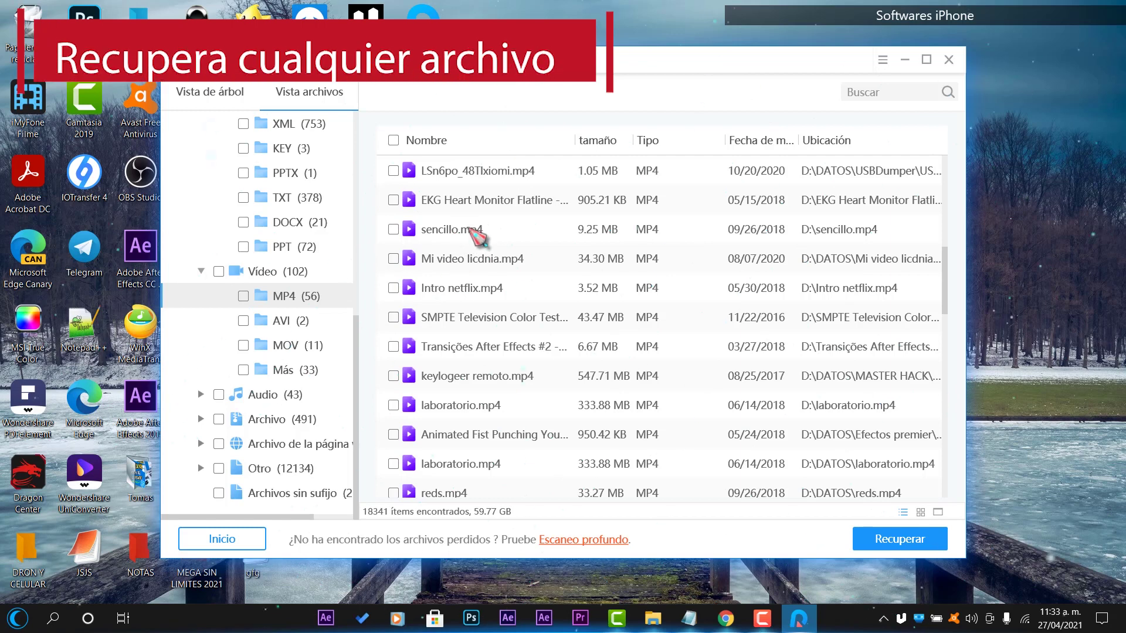
{"action": "scroll", "coordinate": [463, 288], "scroll_direction": "down", "scroll_amount": 6}
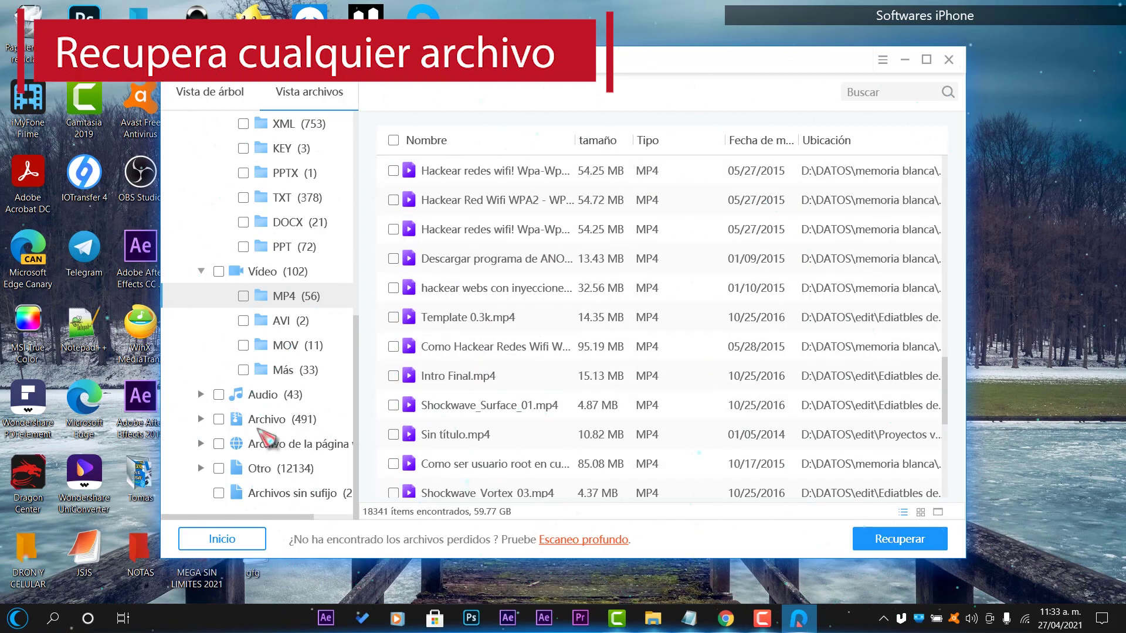
{"action": "left_click", "coordinate": [201, 394]}
{"action": "scroll", "coordinate": [220, 403], "scroll_direction": "down", "scroll_amount": 1}
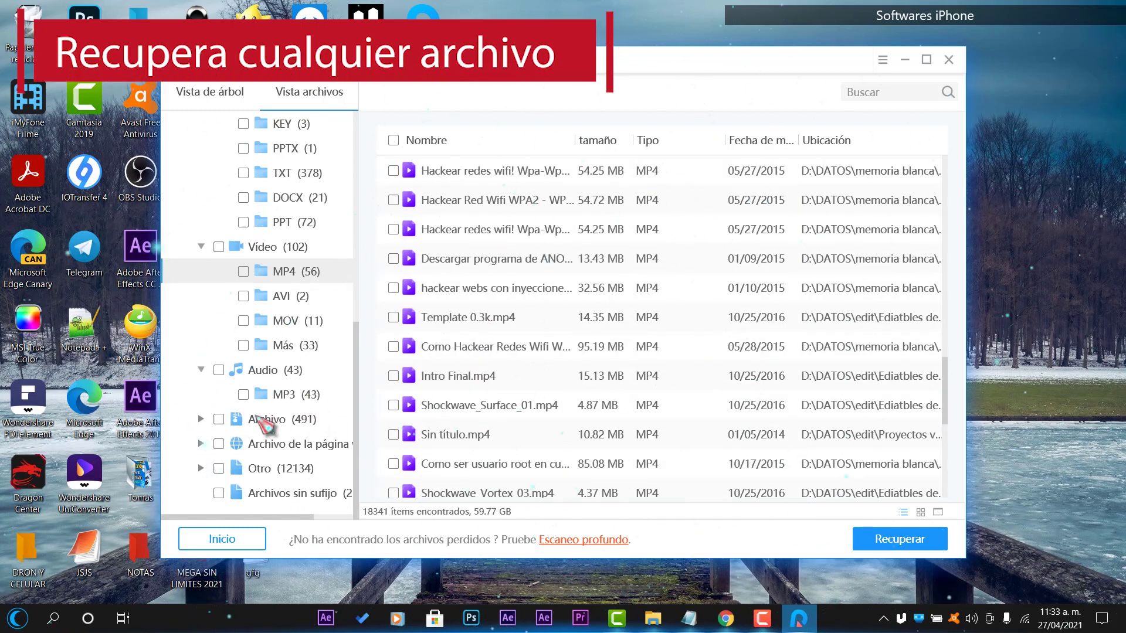
Step: Expand the Archivo category and look through the found ZIP files
{"action": "left_click", "coordinate": [201, 419]}
{"action": "scroll", "coordinate": [297, 318], "scroll_direction": "down", "scroll_amount": 2}
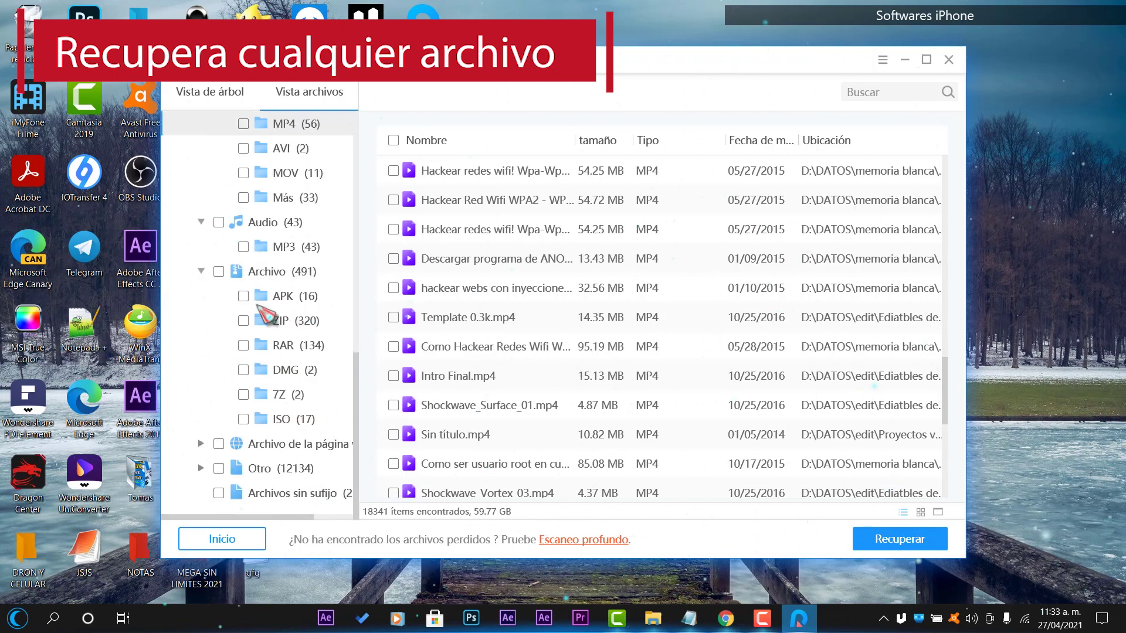
{"action": "left_click", "coordinate": [295, 321]}
{"action": "scroll", "coordinate": [478, 321], "scroll_direction": "down", "scroll_amount": 15}
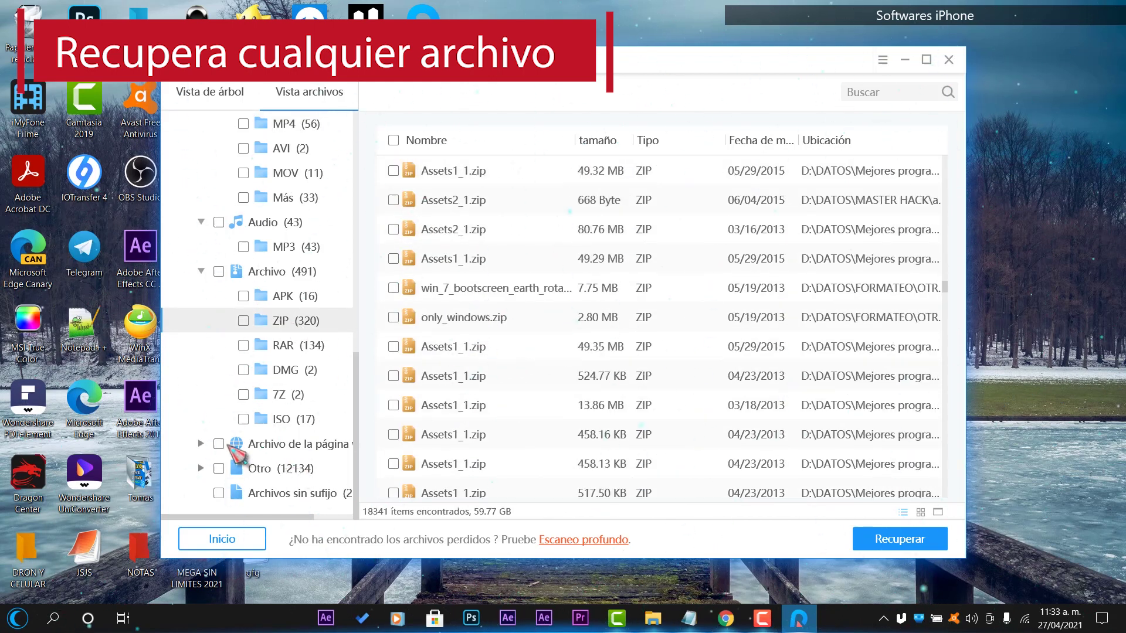
Step: Expand the web page files category and look through the file-type folders under Otro
{"action": "left_click", "coordinate": [201, 444]}
{"action": "scroll", "coordinate": [271, 440], "scroll_direction": "down", "scroll_amount": 3}
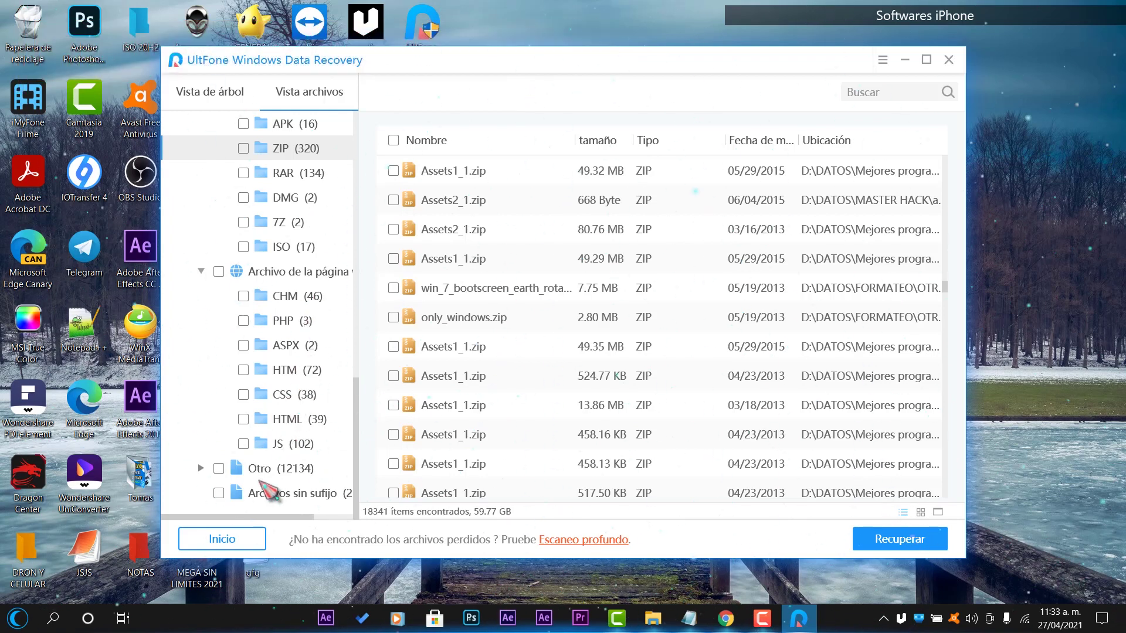
{"action": "left_click", "coordinate": [258, 469]}
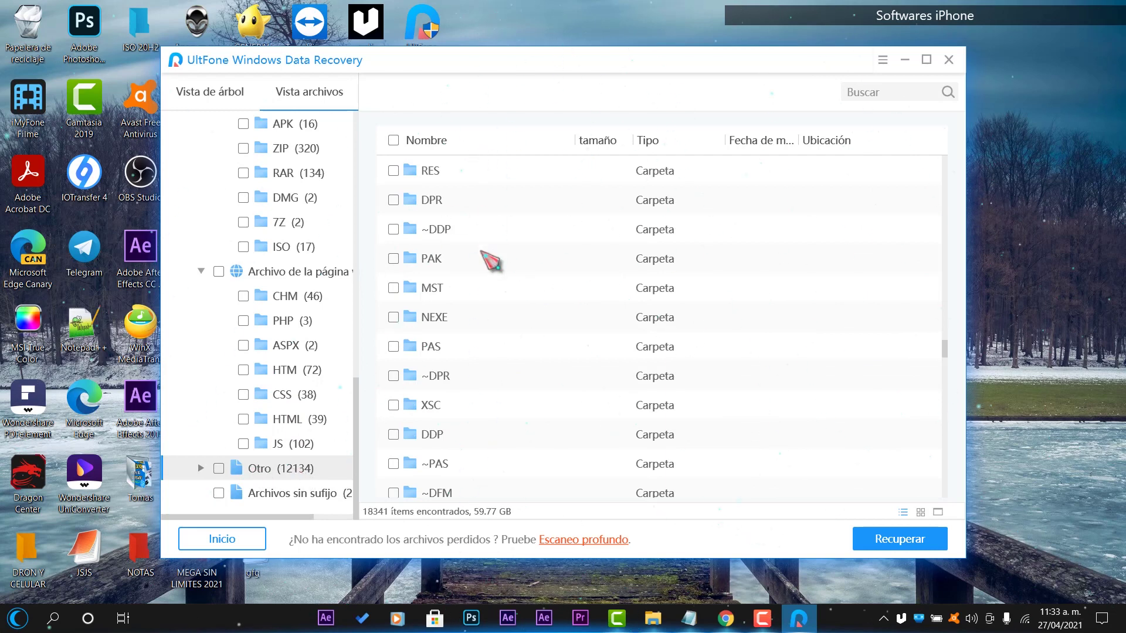
{"action": "scroll", "coordinate": [491, 264], "scroll_direction": "down", "scroll_amount": 15}
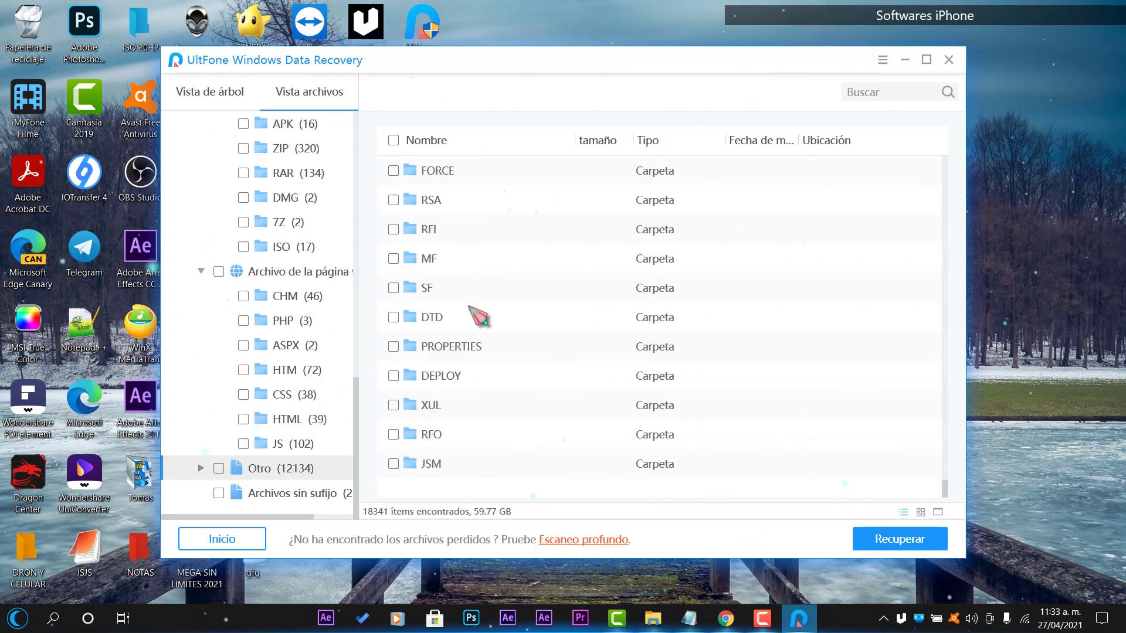
{"action": "scroll", "coordinate": [331, 501], "scroll_direction": "up", "scroll_amount": 15}
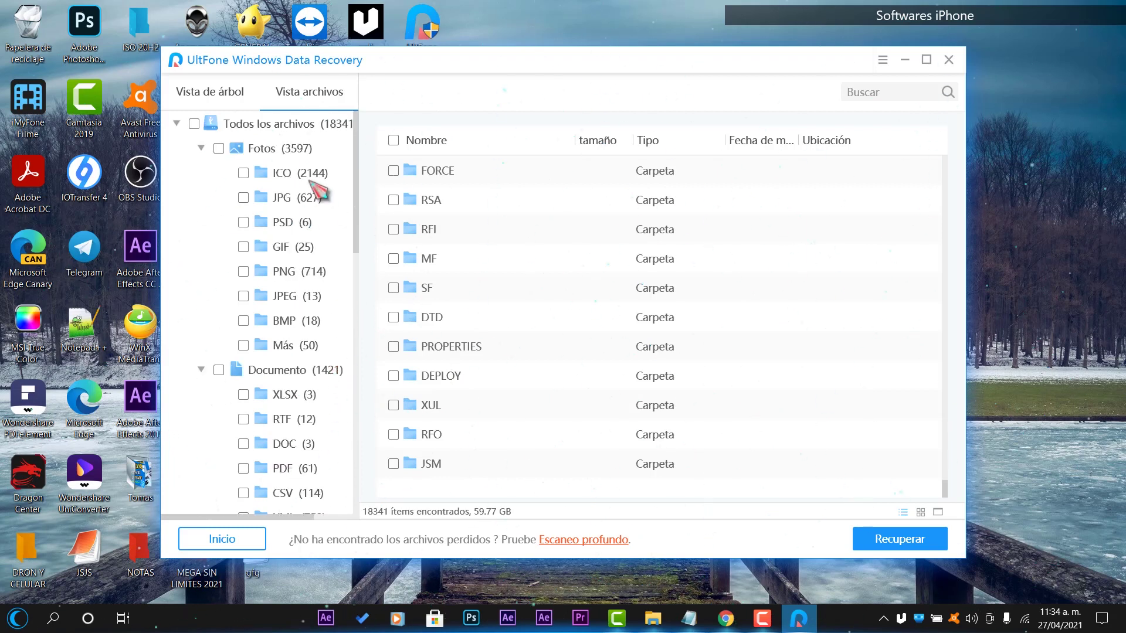
Step: Mark eight of the found JPG photos for recovery, including Wallpaper098.jpg, Wallpaper044.jpg and Wallpaper090.jpg
{"action": "left_click", "coordinate": [305, 199]}
{"action": "left_click", "coordinate": [405, 171]}
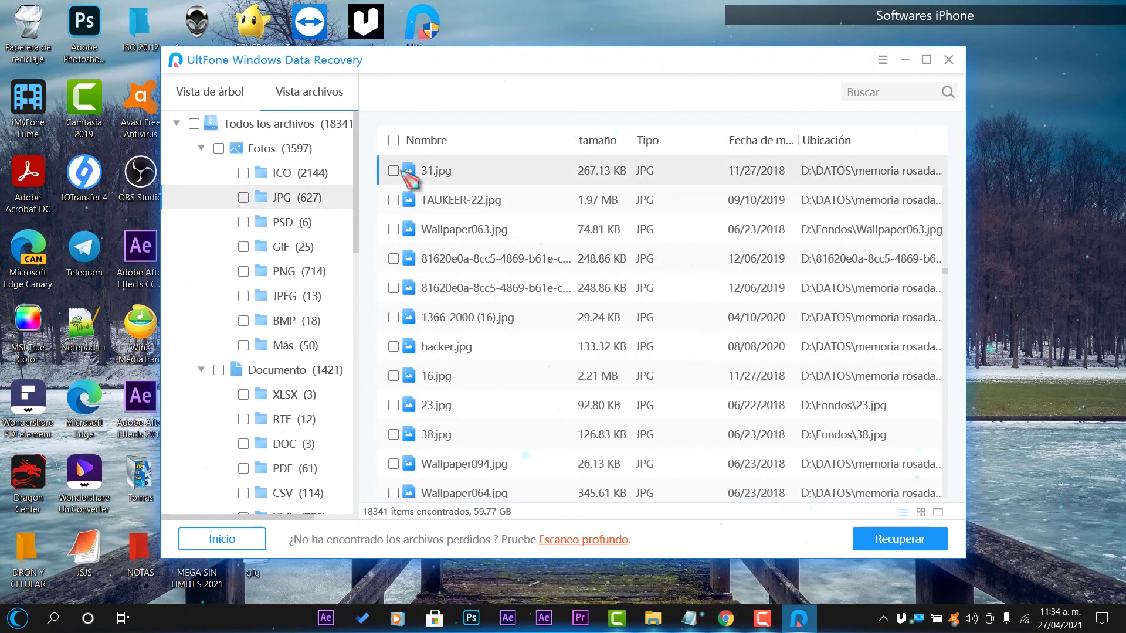
{"action": "left_click", "coordinate": [294, 247]}
{"action": "left_click", "coordinate": [289, 198]}
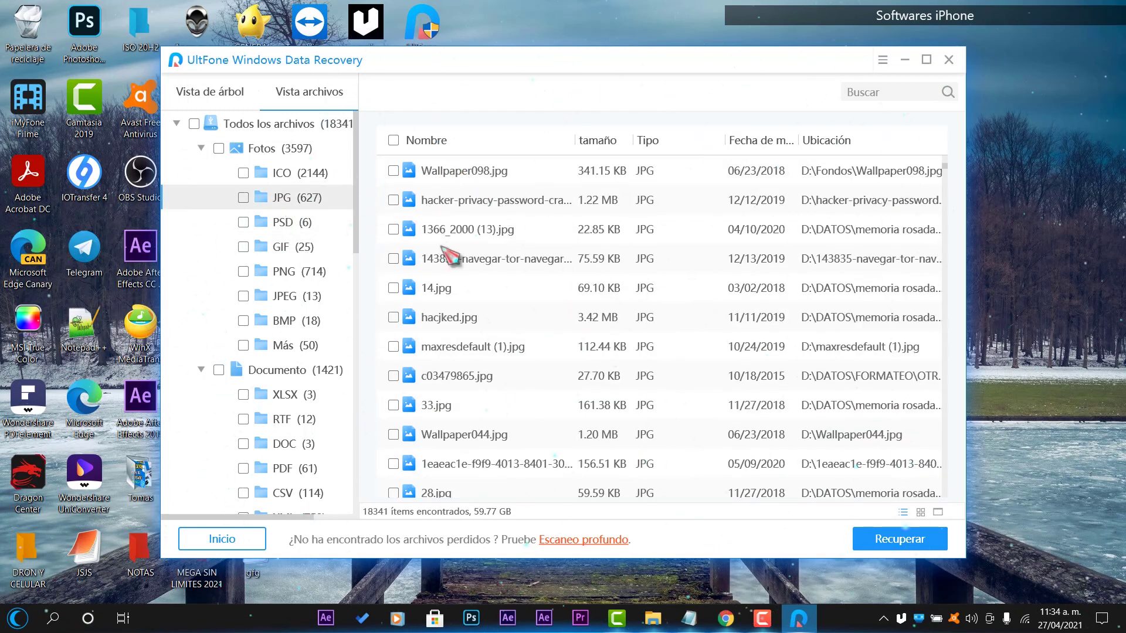
{"action": "left_click", "coordinate": [429, 171]}
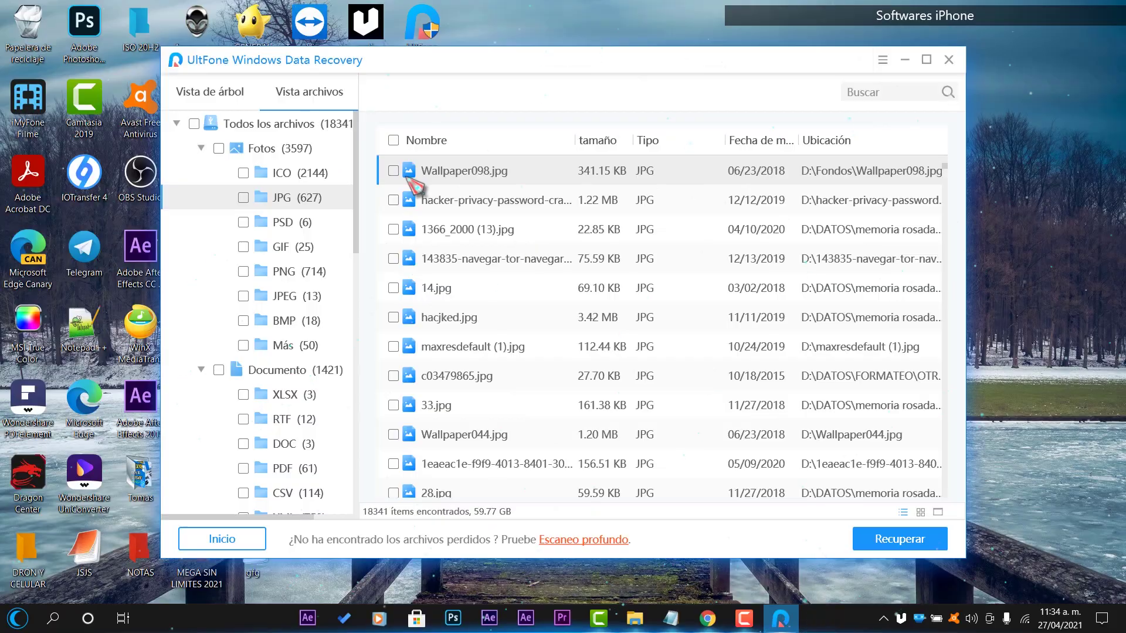
{"action": "left_click", "coordinate": [394, 317], "text": "shift"}
{"action": "scroll", "coordinate": [402, 350], "scroll_direction": "down", "scroll_amount": 2}
{"action": "scroll", "coordinate": [402, 328], "scroll_direction": "up", "scroll_amount": 7}
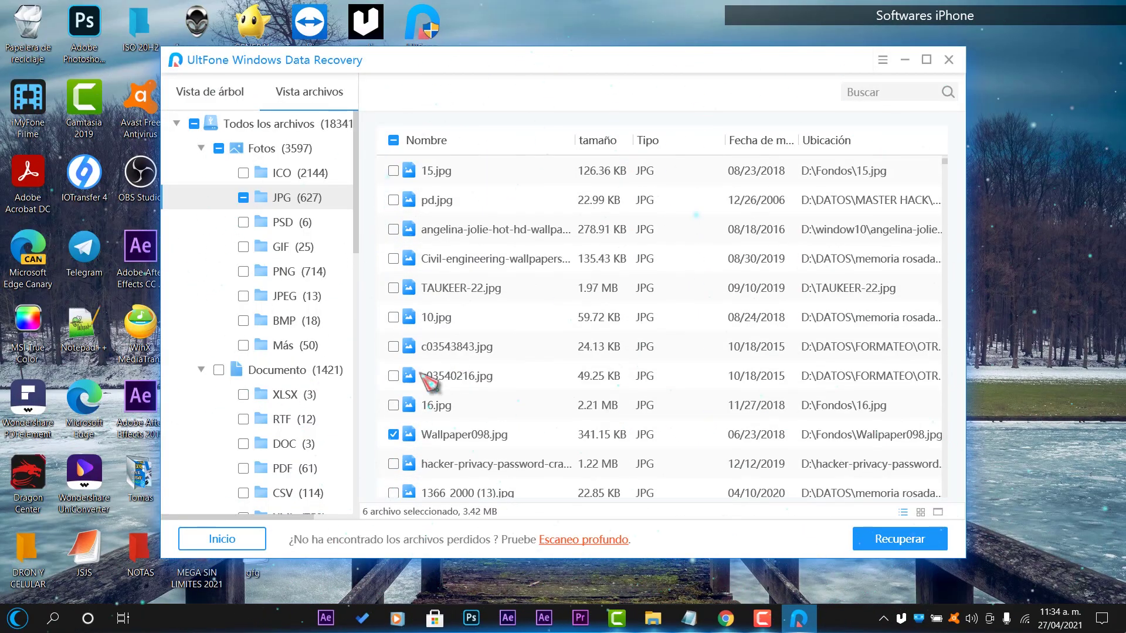
{"action": "left_click", "coordinate": [393, 288]}
{"action": "left_click", "coordinate": [393, 229]}
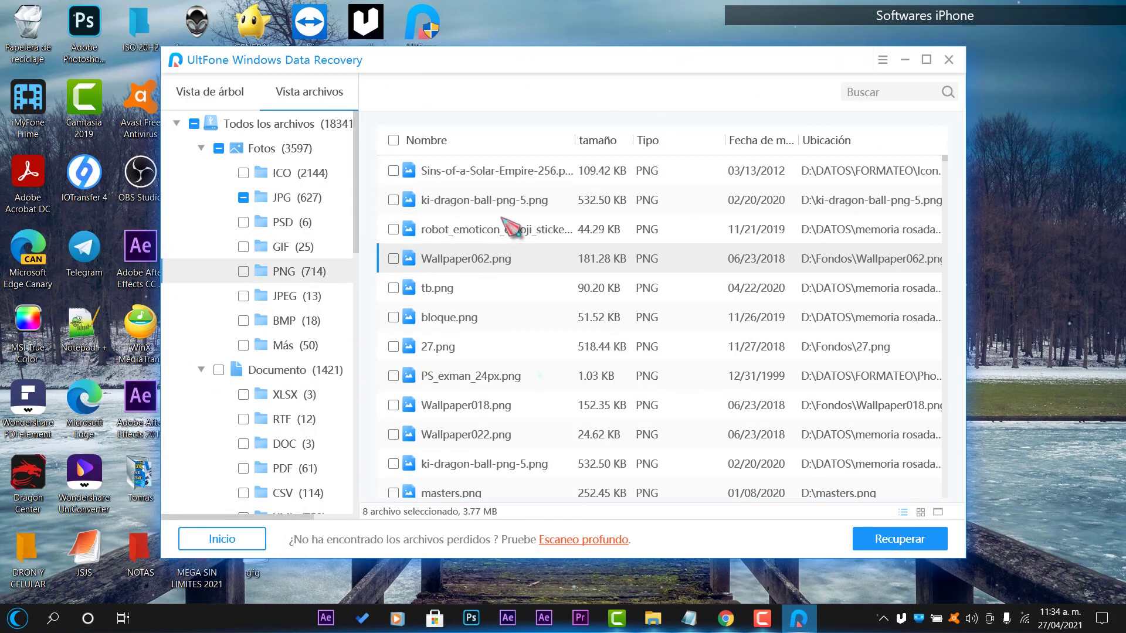
Step: Mark the PNG photos Wallpaper022.png, Wallpaper018.png and Wallpaper062.png for recovery
{"action": "left_click", "coordinate": [401, 434]}
{"action": "left_click", "coordinate": [403, 405]}
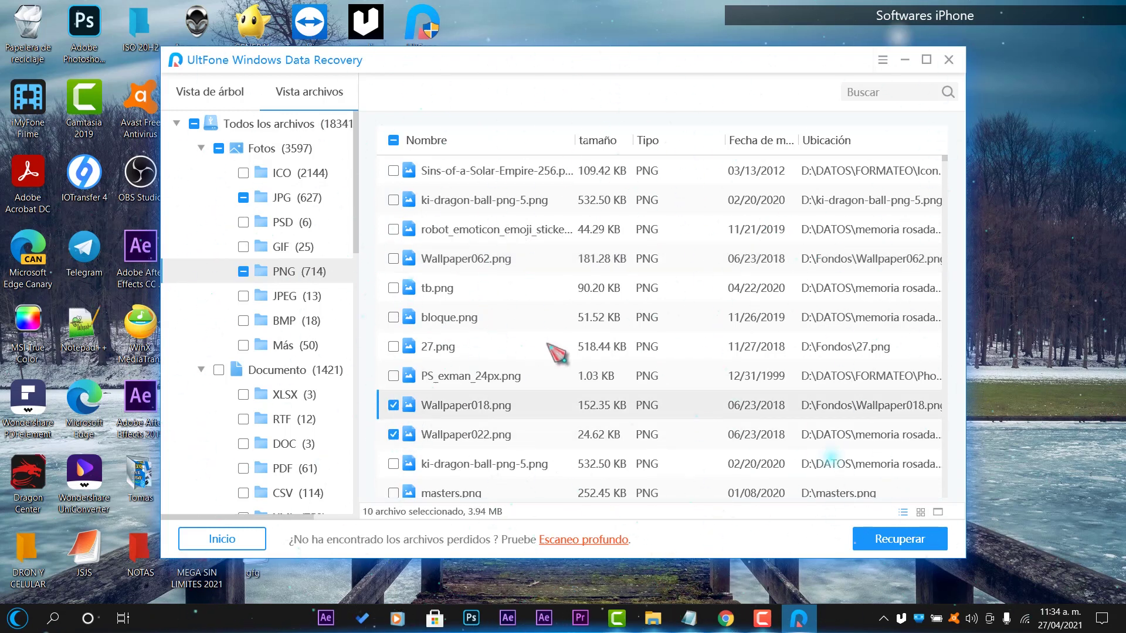
{"action": "left_click", "coordinate": [393, 258]}
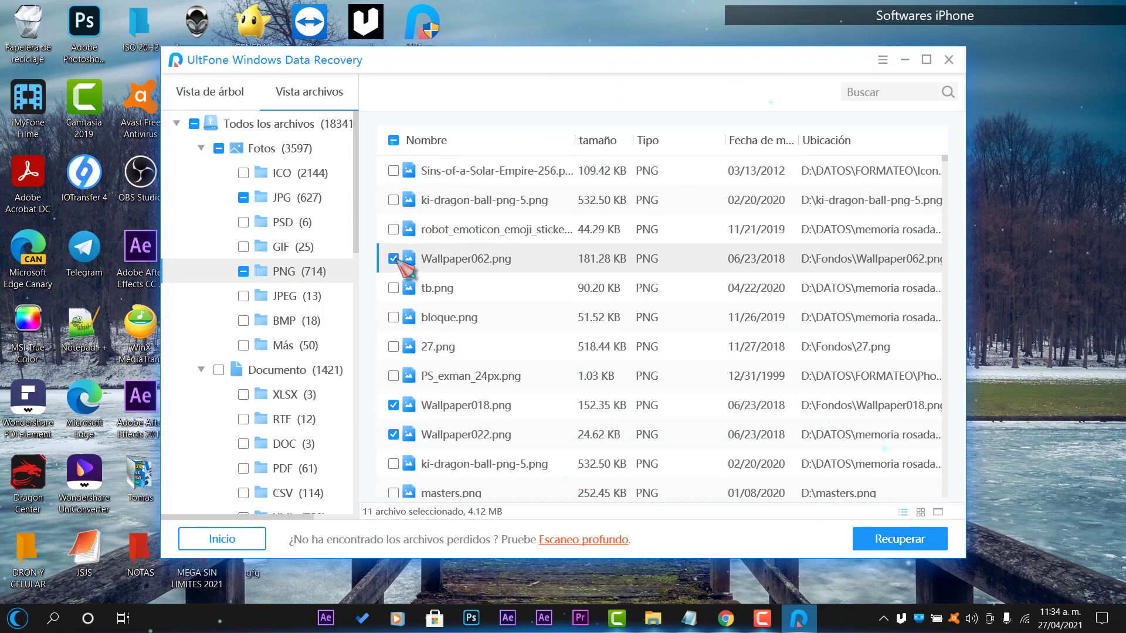
Step: Mark Reporte de agosto.doc and the seguridad_proteccion_informatica document among the DOC files for recovery
{"action": "scroll", "coordinate": [258, 398], "scroll_direction": "down", "scroll_amount": 1}
{"action": "left_click", "coordinate": [271, 371]}
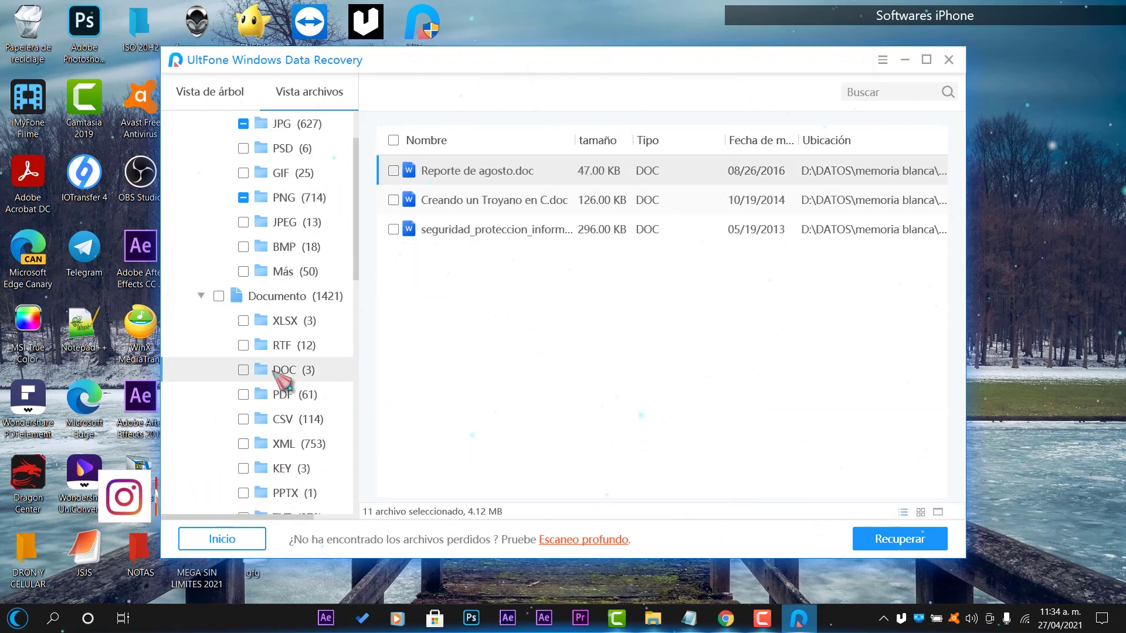
{"action": "left_click", "coordinate": [393, 171]}
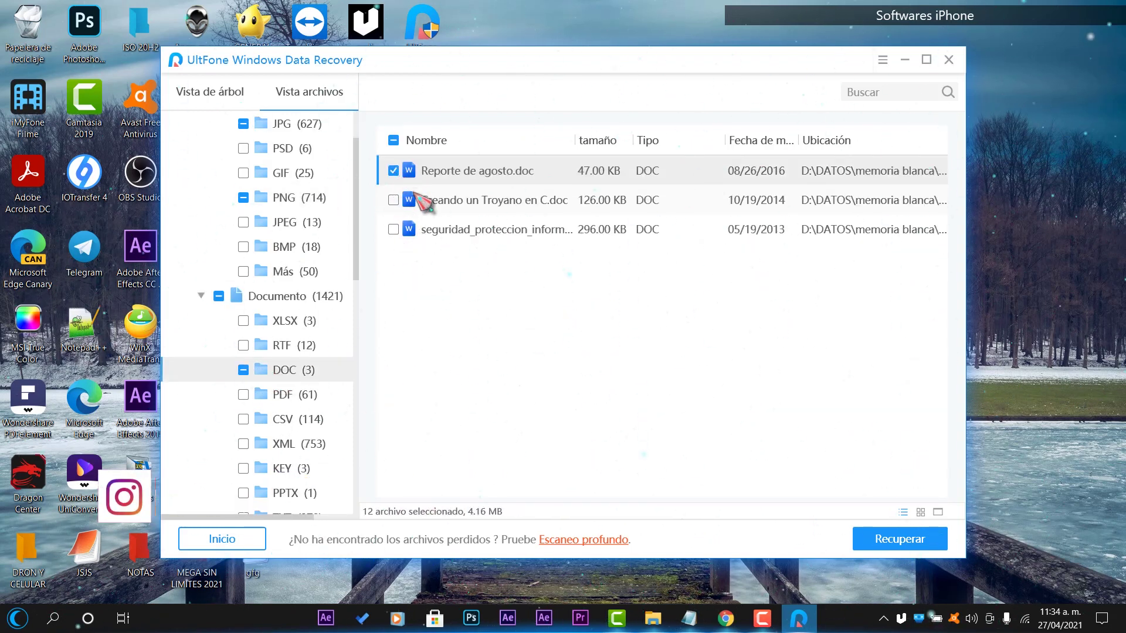
{"action": "left_click", "coordinate": [393, 230]}
Step: Mark the Seguridad Informatica, Temario del curso, Photoshop CS5 Read Me, Ciberseguridad_en_9_pasos and Malware_Magazine_1 PDFs for recovery
{"action": "scroll", "coordinate": [281, 414], "scroll_direction": "down", "scroll_amount": 1}
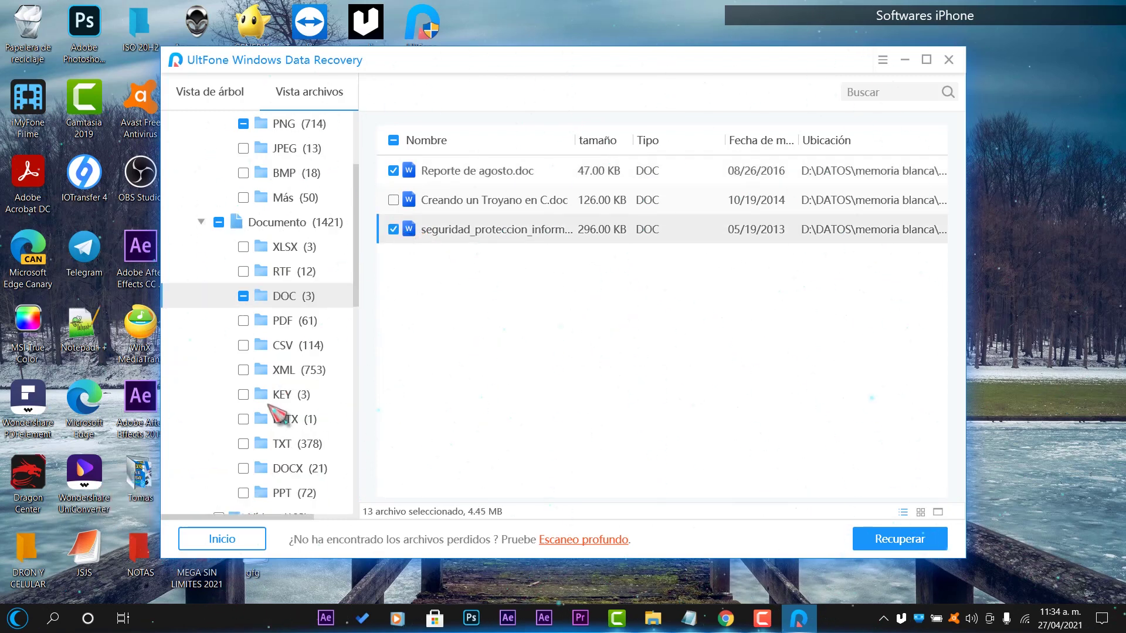
{"action": "left_click", "coordinate": [287, 322]}
{"action": "left_click", "coordinate": [393, 259]}
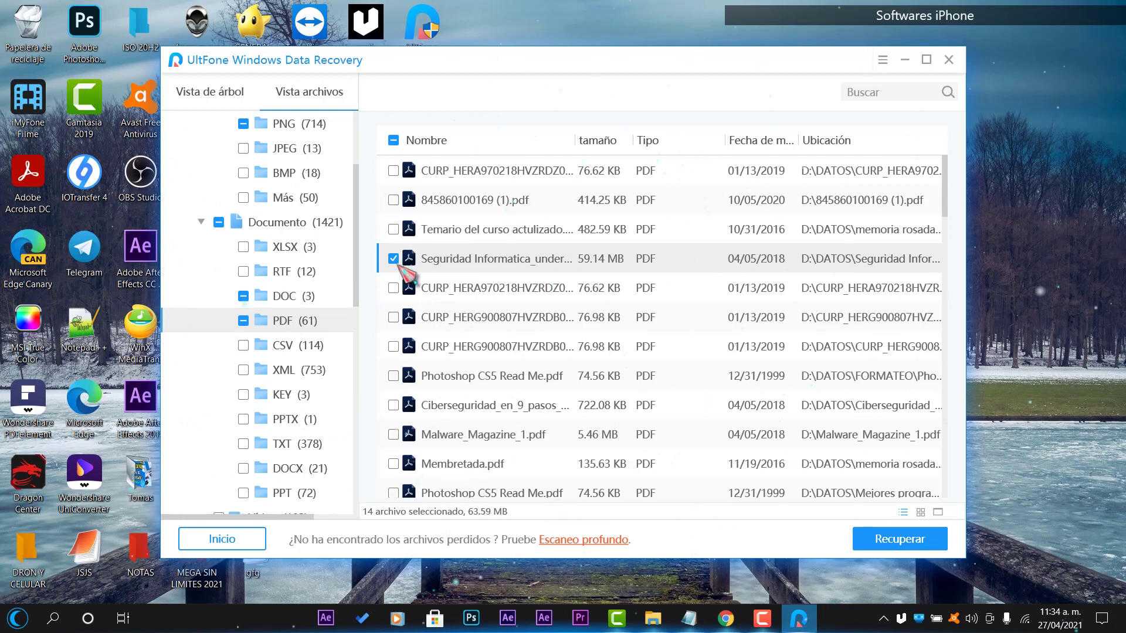
{"action": "left_click", "coordinate": [392, 229]}
{"action": "scroll", "coordinate": [398, 301], "scroll_direction": "down", "scroll_amount": 1}
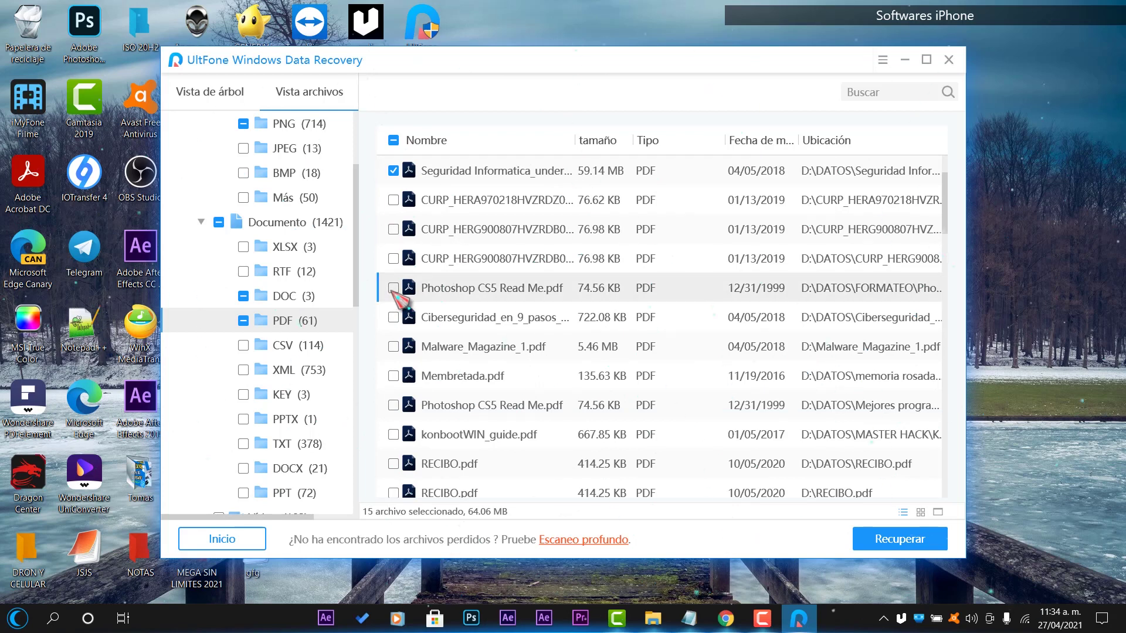
{"action": "left_click", "coordinate": [393, 317]}
{"action": "scroll", "coordinate": [403, 352], "scroll_direction": "down", "scroll_amount": 1}
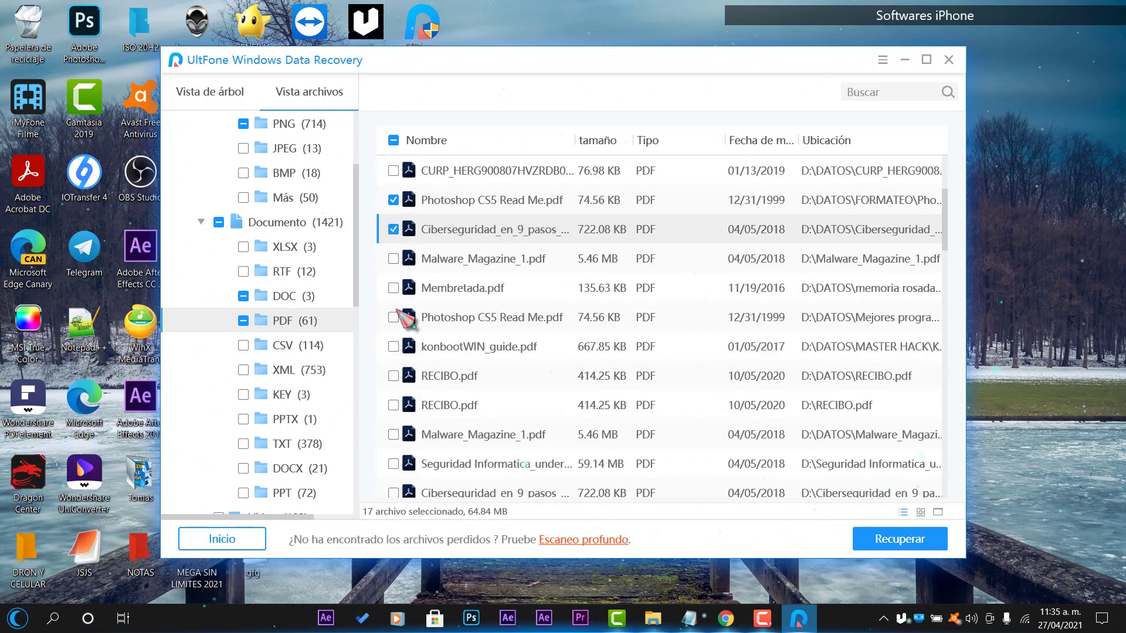
{"action": "left_click", "coordinate": [407, 437]}
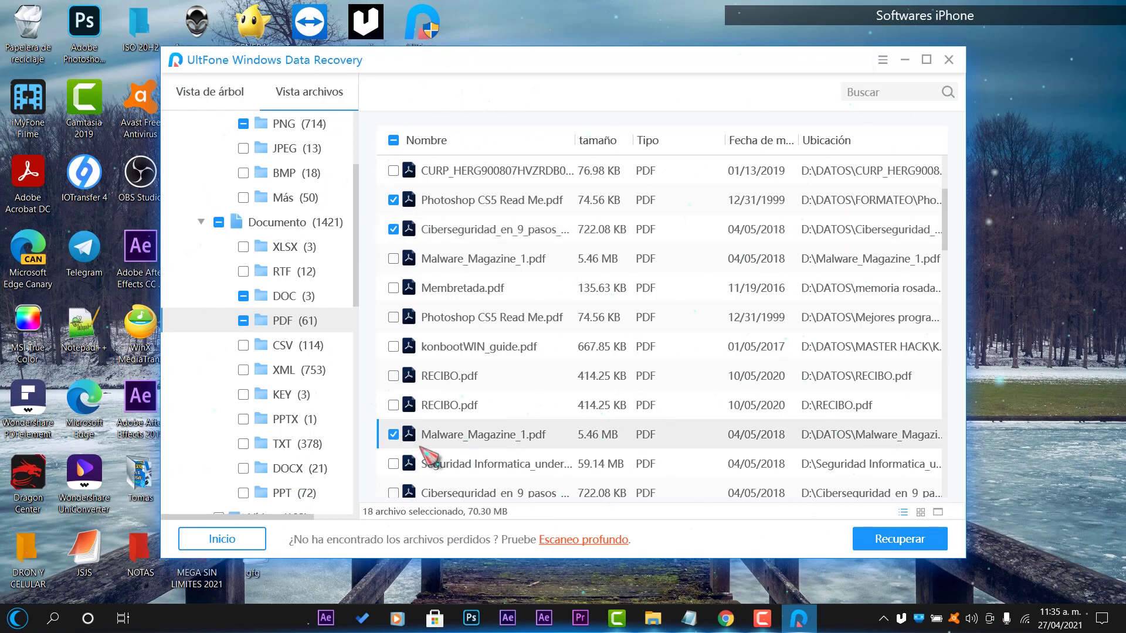
{"action": "scroll", "coordinate": [276, 443], "scroll_direction": "down", "scroll_amount": 5}
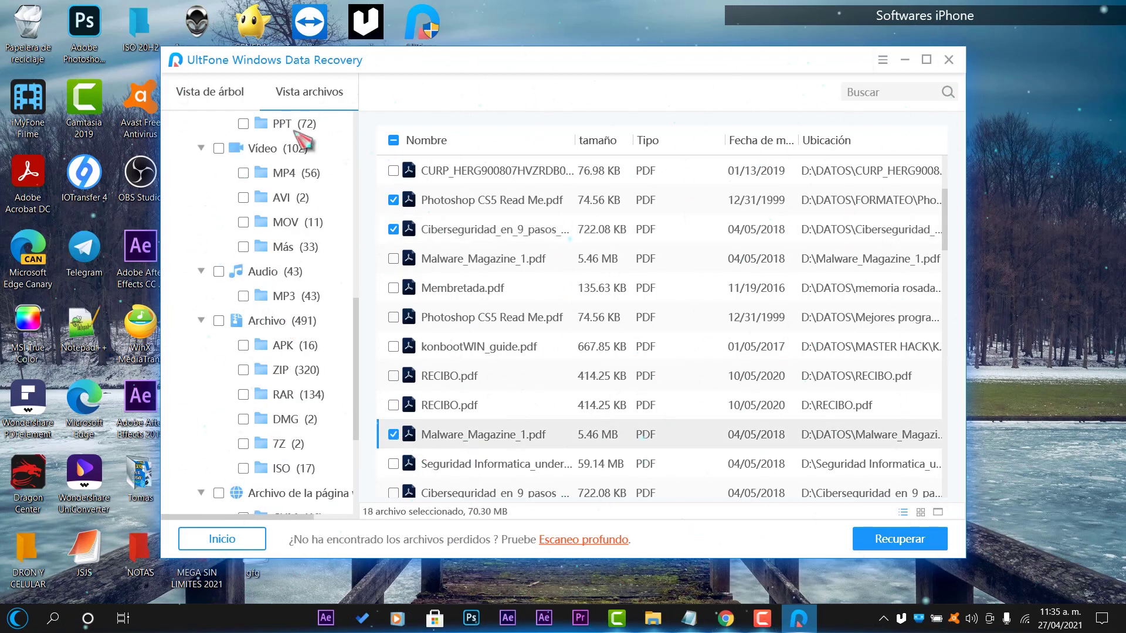
{"action": "scroll", "coordinate": [320, 410], "scroll_direction": "down", "scroll_amount": 3}
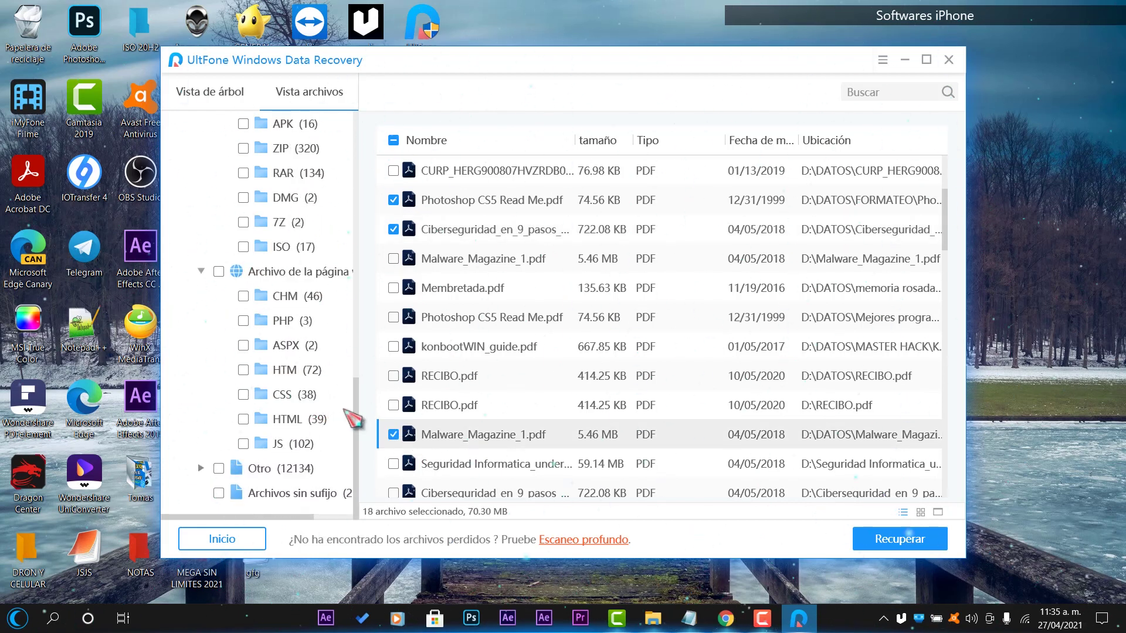
{"action": "scroll", "coordinate": [440, 346], "scroll_direction": "up", "scroll_amount": 5}
{"action": "scroll", "coordinate": [439, 346], "scroll_direction": "down", "scroll_amount": 3}
{"action": "scroll", "coordinate": [337, 281], "scroll_direction": "up", "scroll_amount": 5}
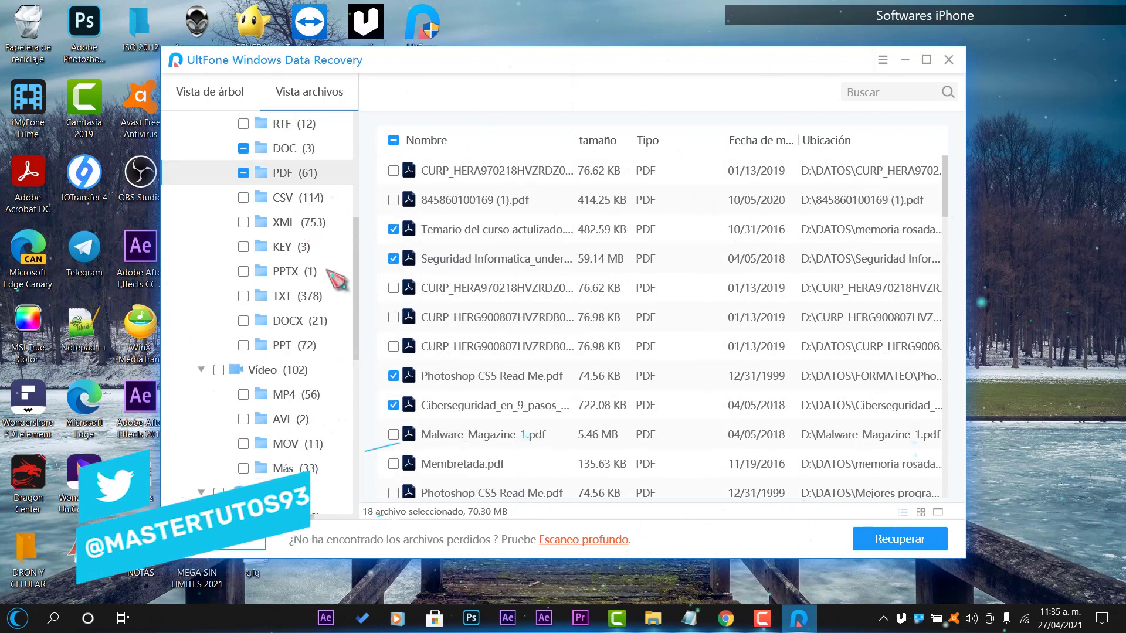
{"action": "scroll", "coordinate": [337, 281], "scroll_direction": "up", "scroll_amount": 4}
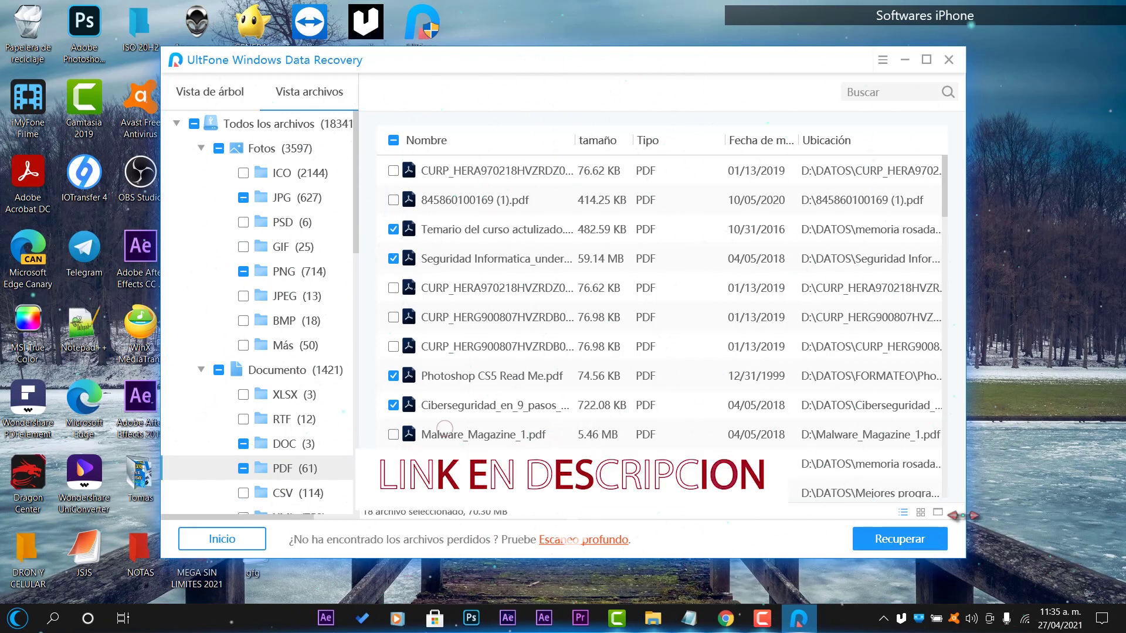
Step: Recover the marked files into a new folder named Recuperar on the desktop (Escritorio)
{"action": "left_click", "coordinate": [931, 537]}
{"action": "left_click", "coordinate": [378, 167]}
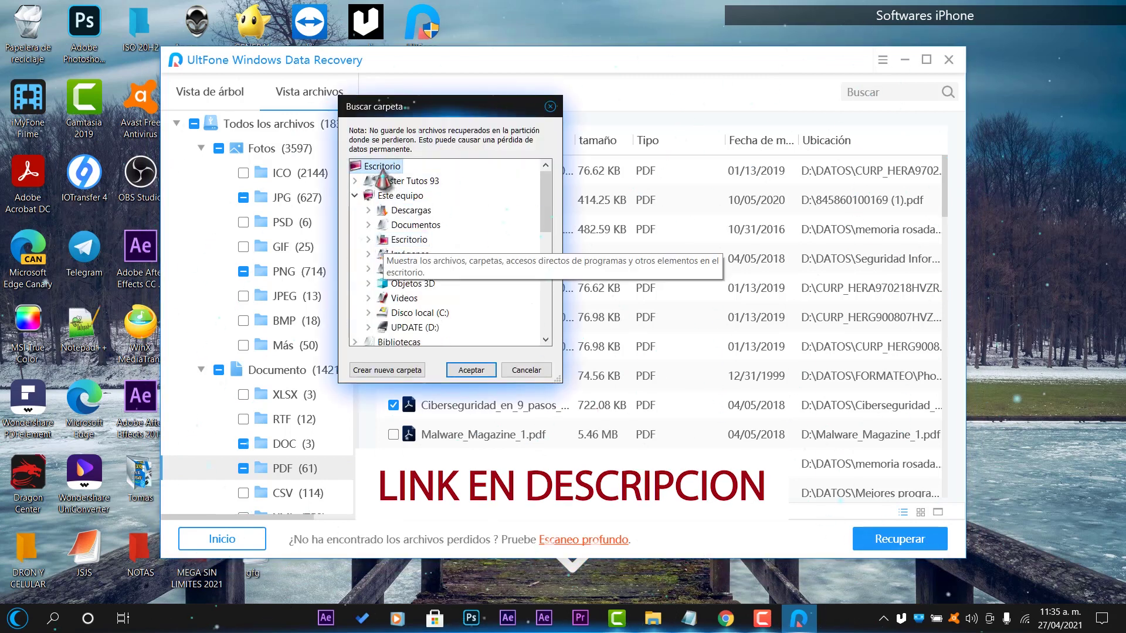
{"action": "left_click", "coordinate": [387, 370]}
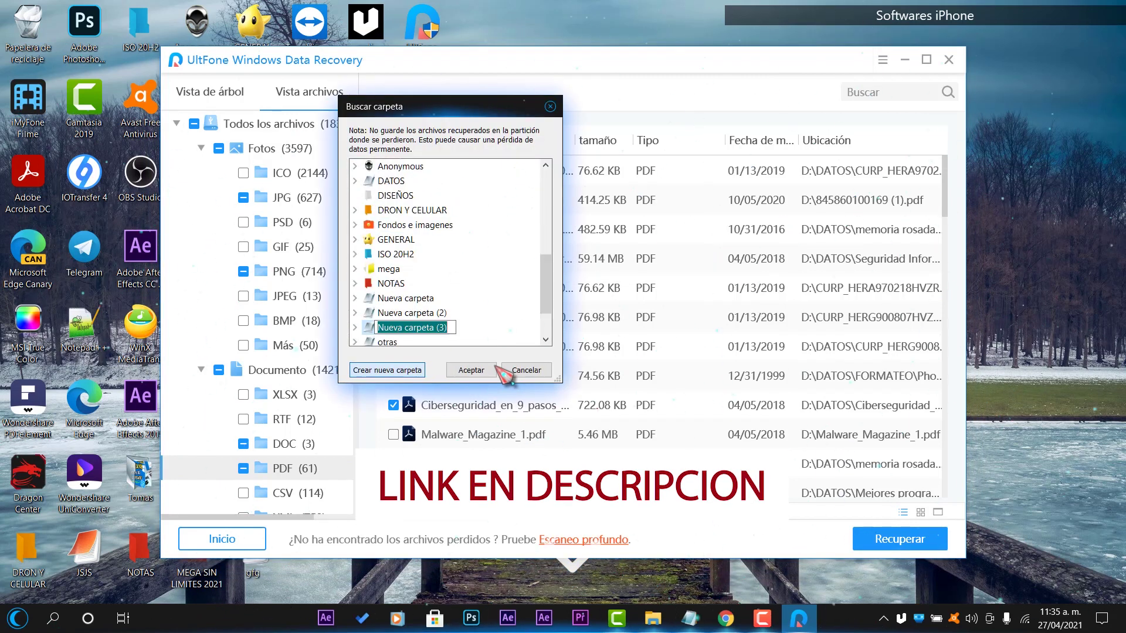
{"action": "type", "text": "Recuperar"}
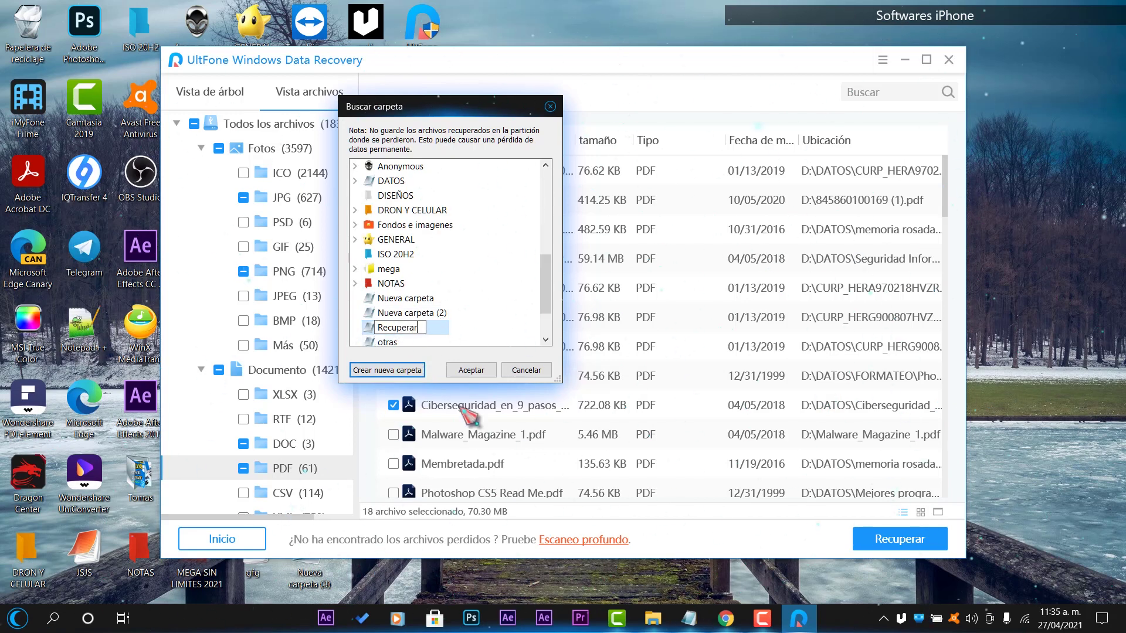
{"action": "left_click", "coordinate": [470, 370]}
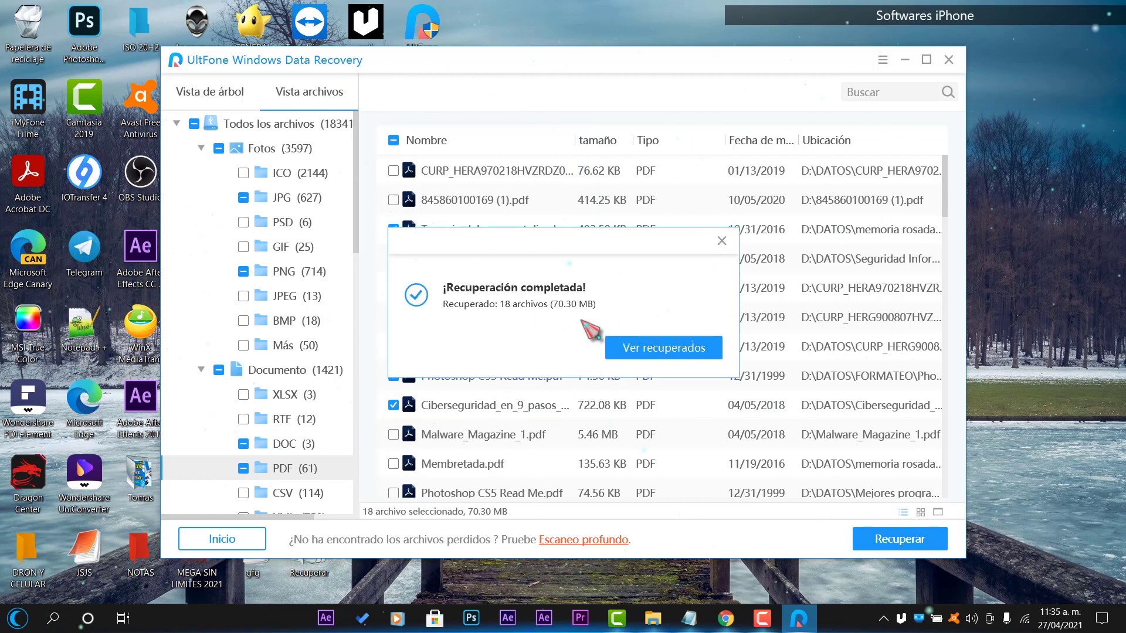
Step: Open the folder of recovered files in File Explorer and view Wallpaper044.jpg, closing the image
{"action": "left_click", "coordinate": [667, 349]}
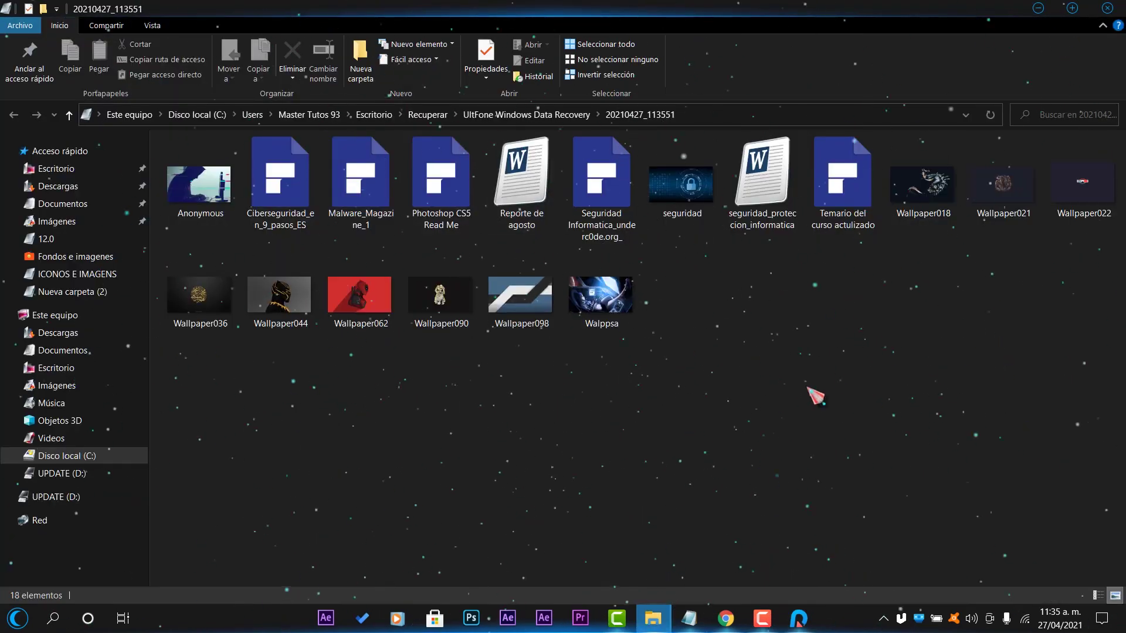
{"action": "left_click", "coordinate": [275, 296]}
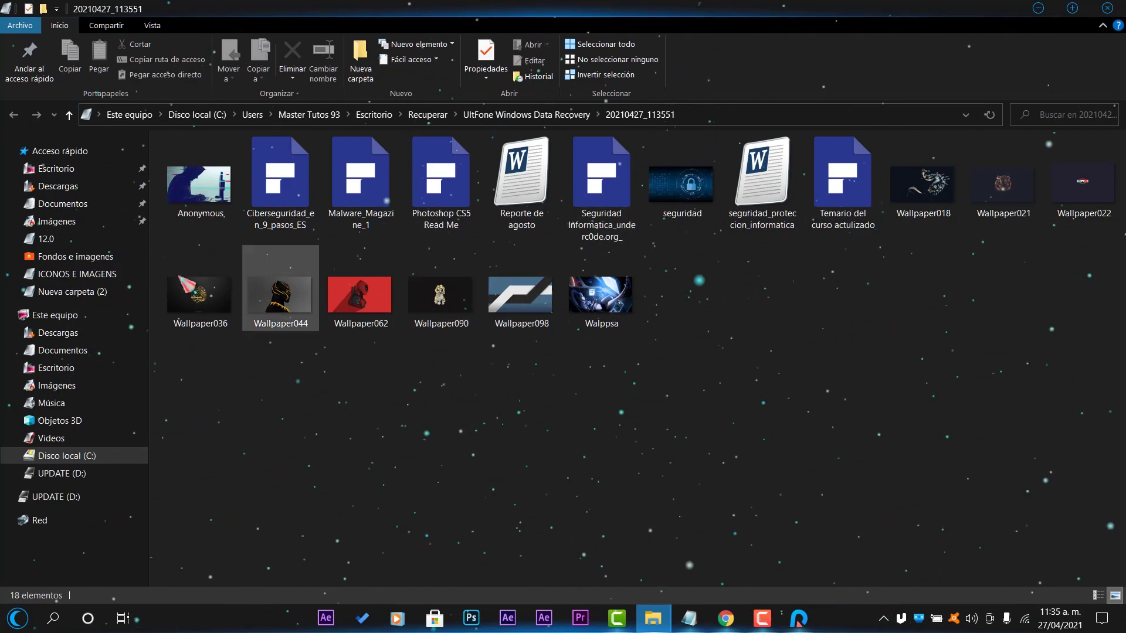
{"action": "double_click", "coordinate": [265, 302]}
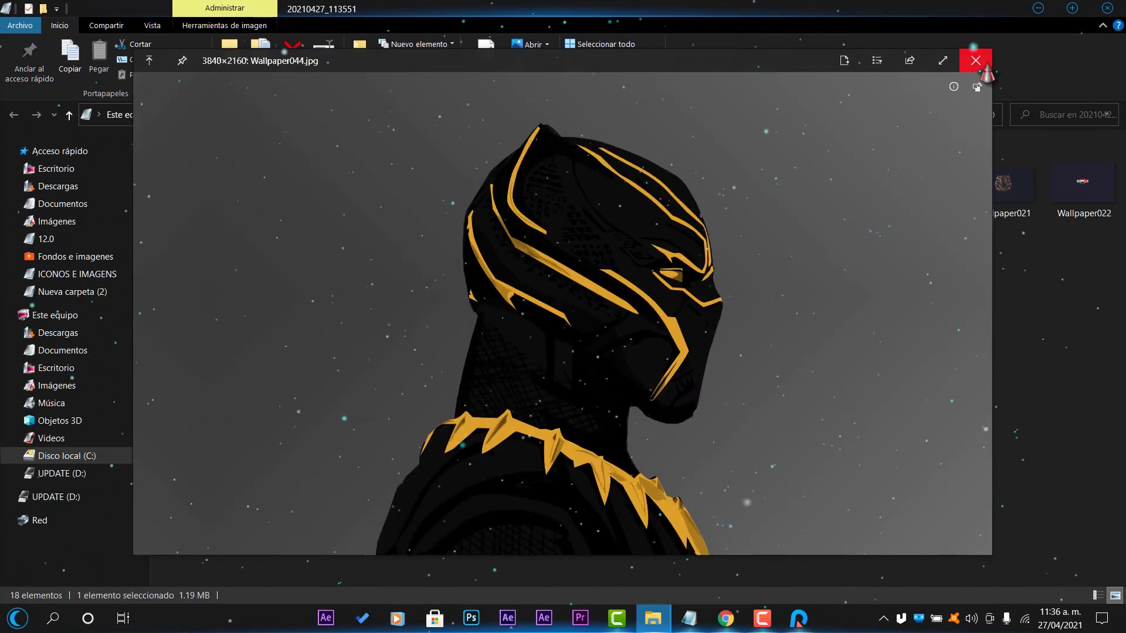
{"action": "left_click", "coordinate": [985, 68]}
Step: View the recovered images Wallpaper018.png, Wallpaper090.jpg and Wallpaper062.png, closing each one
{"action": "double_click", "coordinate": [941, 202]}
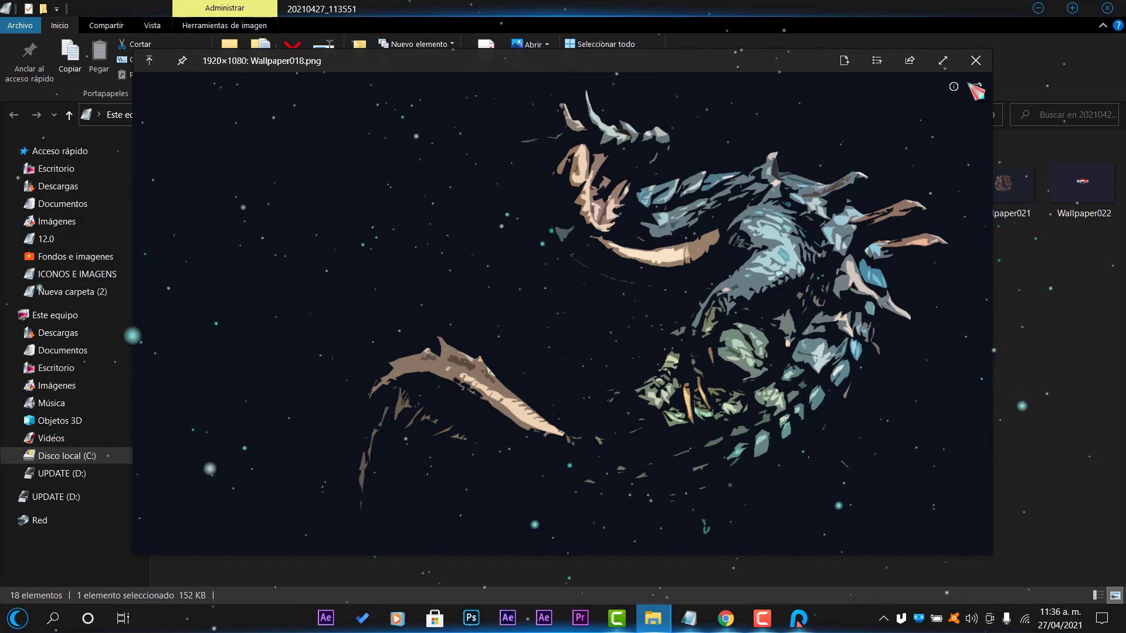
{"action": "left_click", "coordinate": [973, 88]}
{"action": "double_click", "coordinate": [1082, 183]}
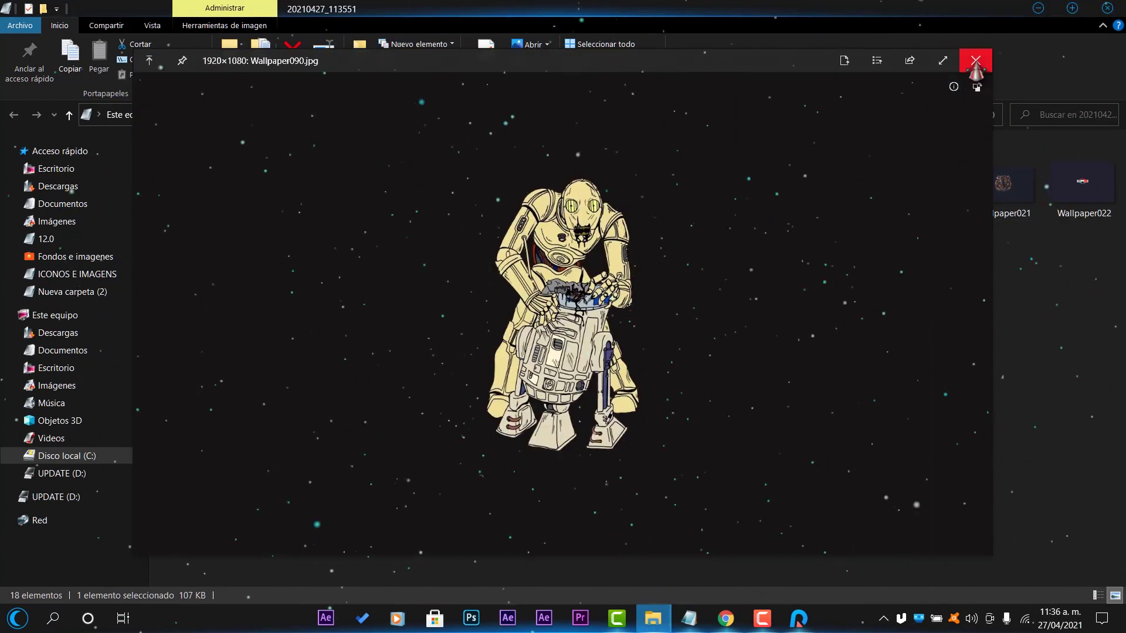
{"action": "left_click", "coordinate": [976, 60]}
{"action": "double_click", "coordinate": [361, 296]}
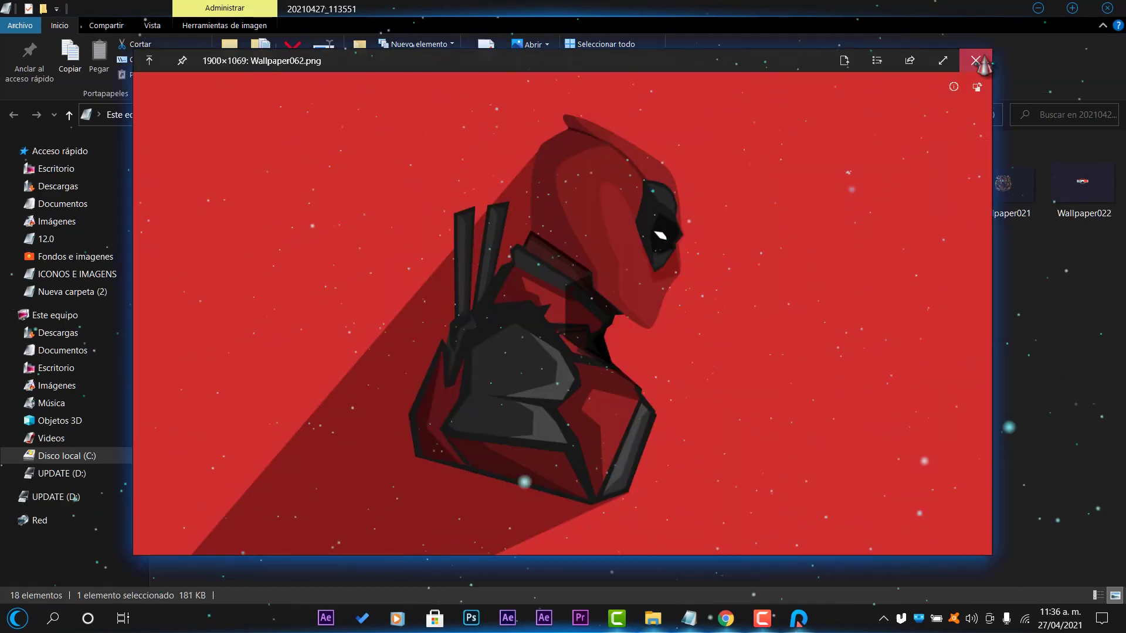
{"action": "left_click", "coordinate": [973, 56]}
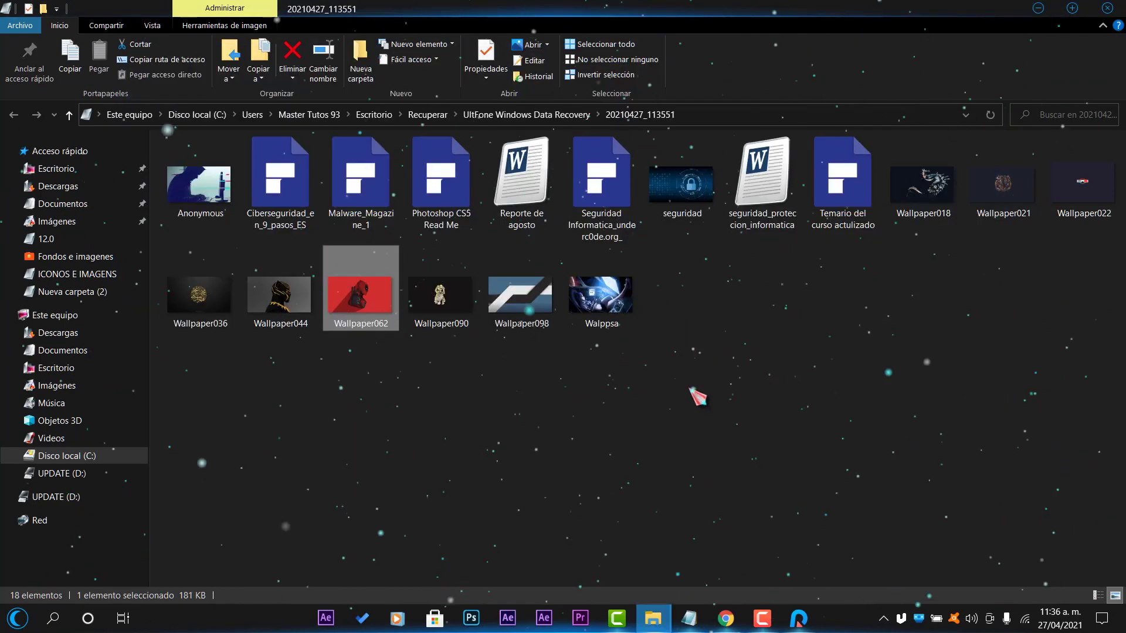
Step: Open the recovered Reporte de agosto document in Word to check it, and close both the document and its preview
{"action": "left_click", "coordinate": [547, 175]}
{"action": "key", "text": "space"}
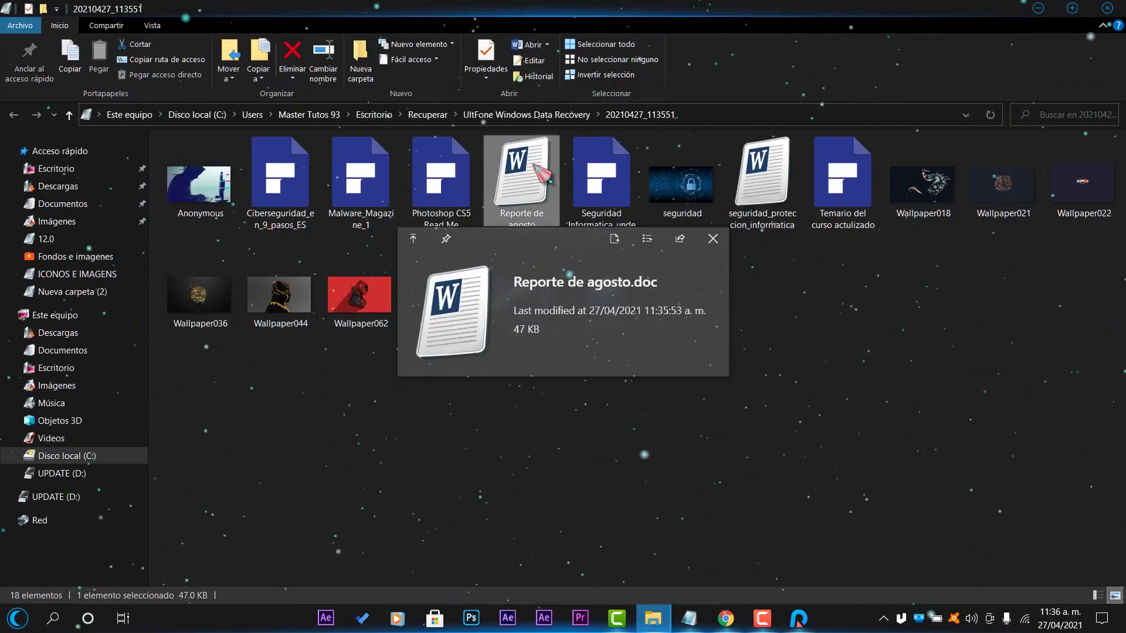
{"action": "key", "text": "Return"}
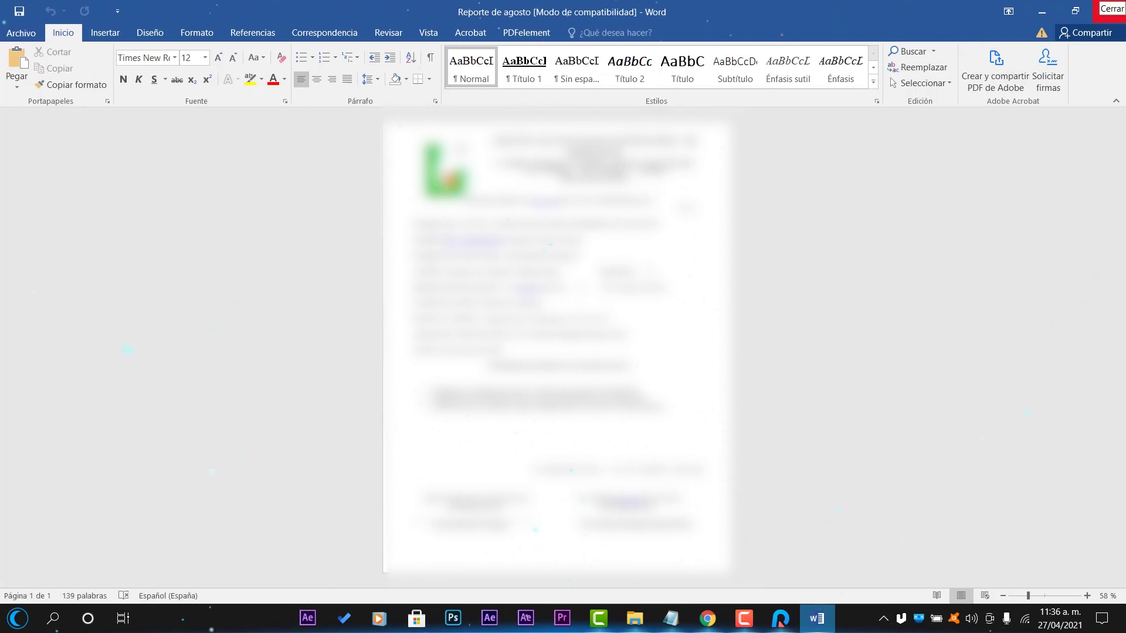
{"action": "left_click", "coordinate": [1110, 8]}
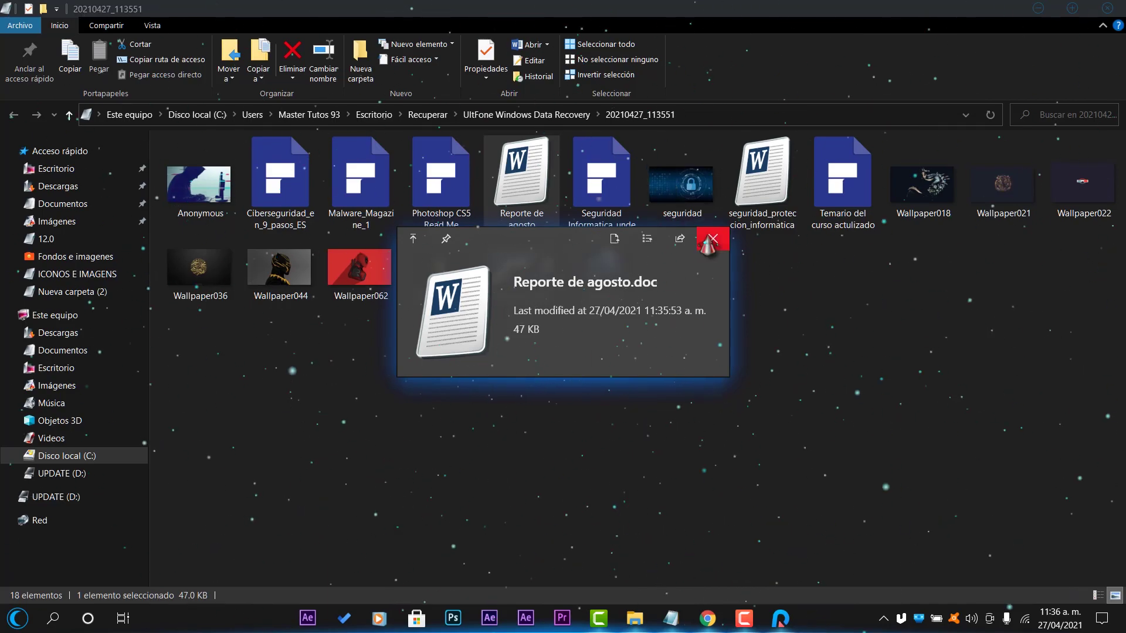
{"action": "left_click", "coordinate": [710, 240]}
Step: Preview the recovered Photoshop CS5 Read Me PDF through to its last page and close the preview
{"action": "key", "text": "Left"}
{"action": "key", "text": "space"}
{"action": "scroll", "coordinate": [637, 176], "scroll_direction": "down", "scroll_amount": 10}
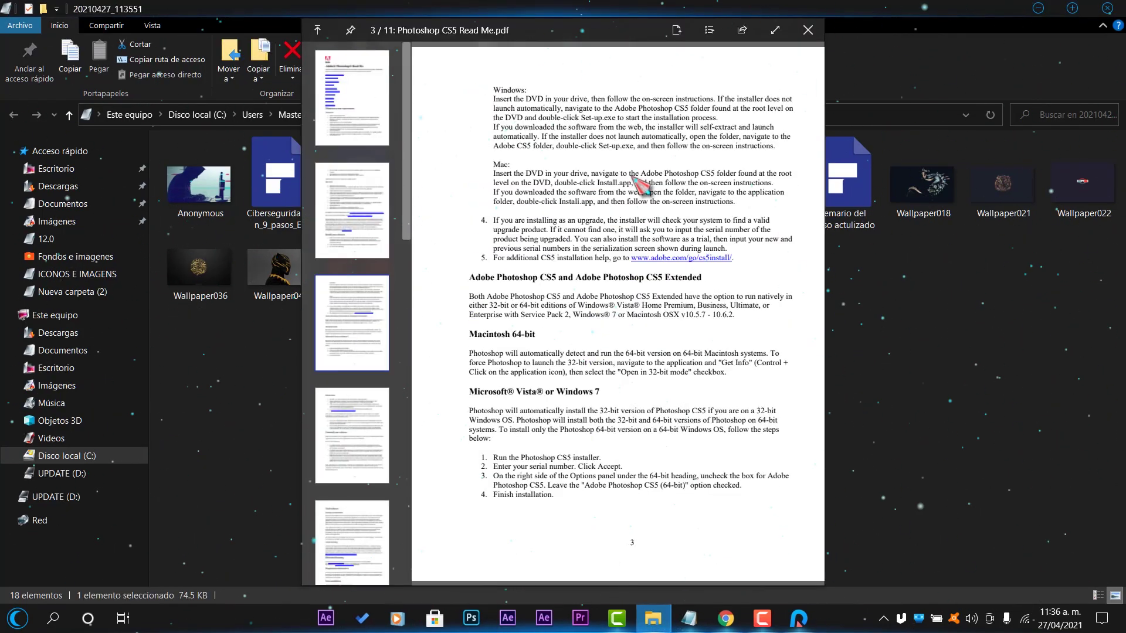
{"action": "key", "text": "End"}
{"action": "left_click", "coordinate": [808, 30]}
Step: Preview the recovered Ciberseguridad_en_9_pasos_ES and Temario del curso actulizado PDFs, closing each one
{"action": "left_click", "coordinate": [282, 179]}
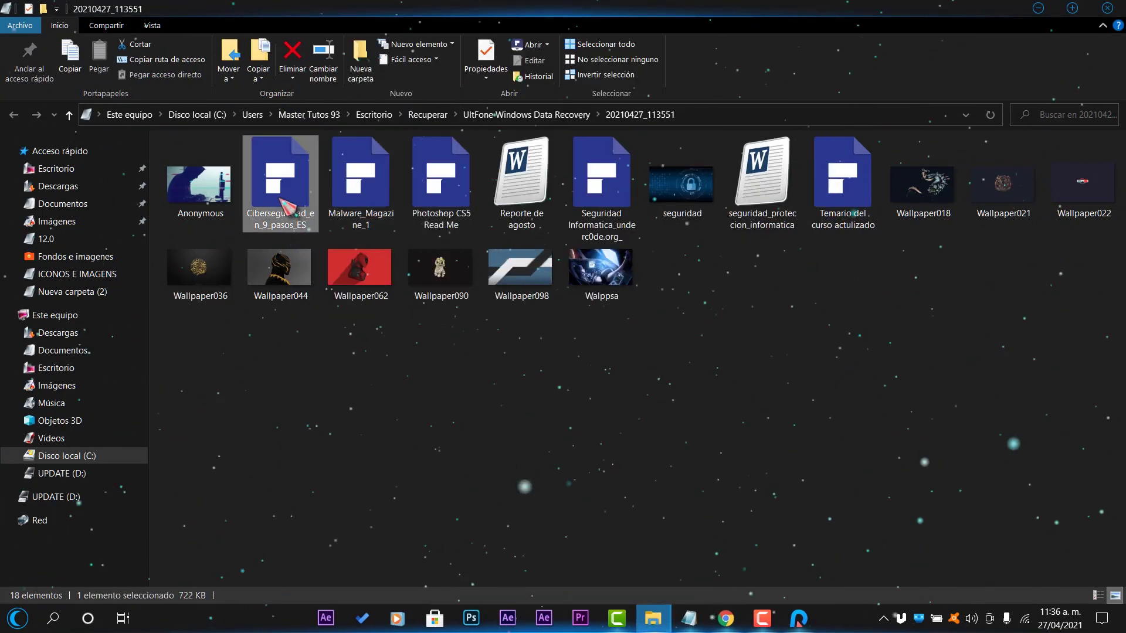
{"action": "key", "text": "space"}
{"action": "scroll", "coordinate": [554, 223], "scroll_direction": "down", "scroll_amount": 20}
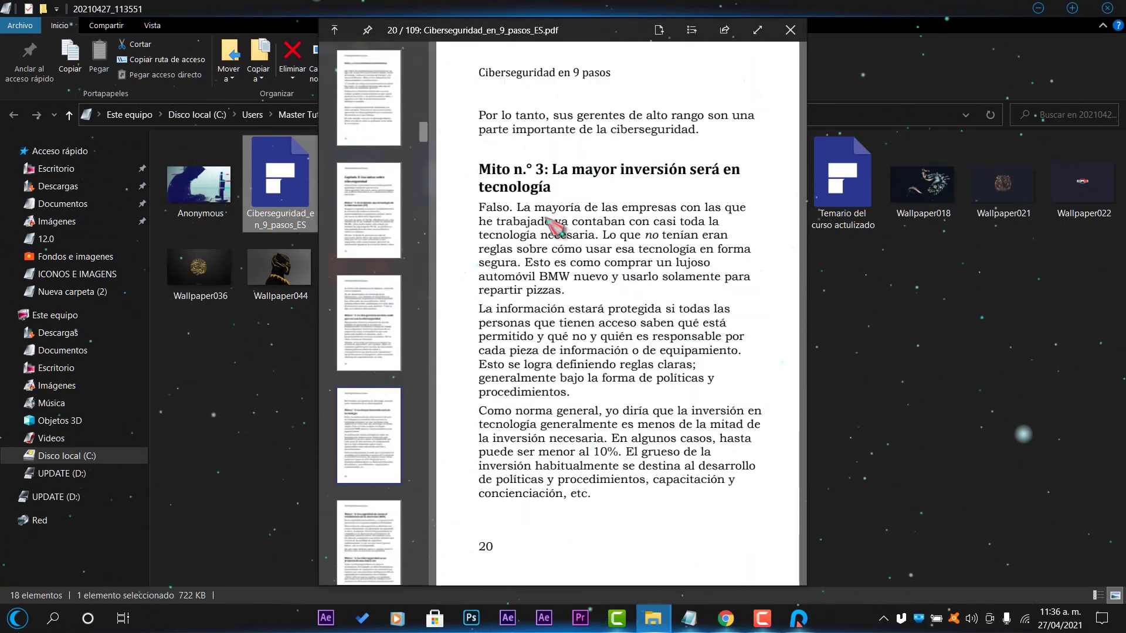
{"action": "left_click", "coordinate": [790, 30]}
{"action": "left_click", "coordinate": [843, 176]}
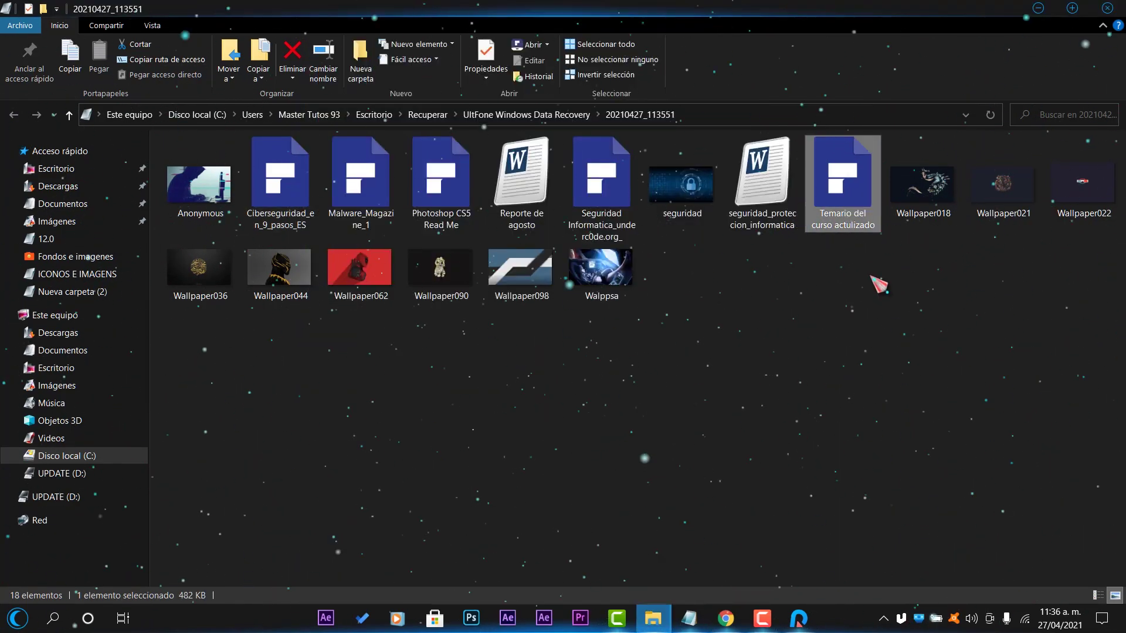
{"action": "key", "text": "space"}
{"action": "left_click", "coordinate": [787, 30]}
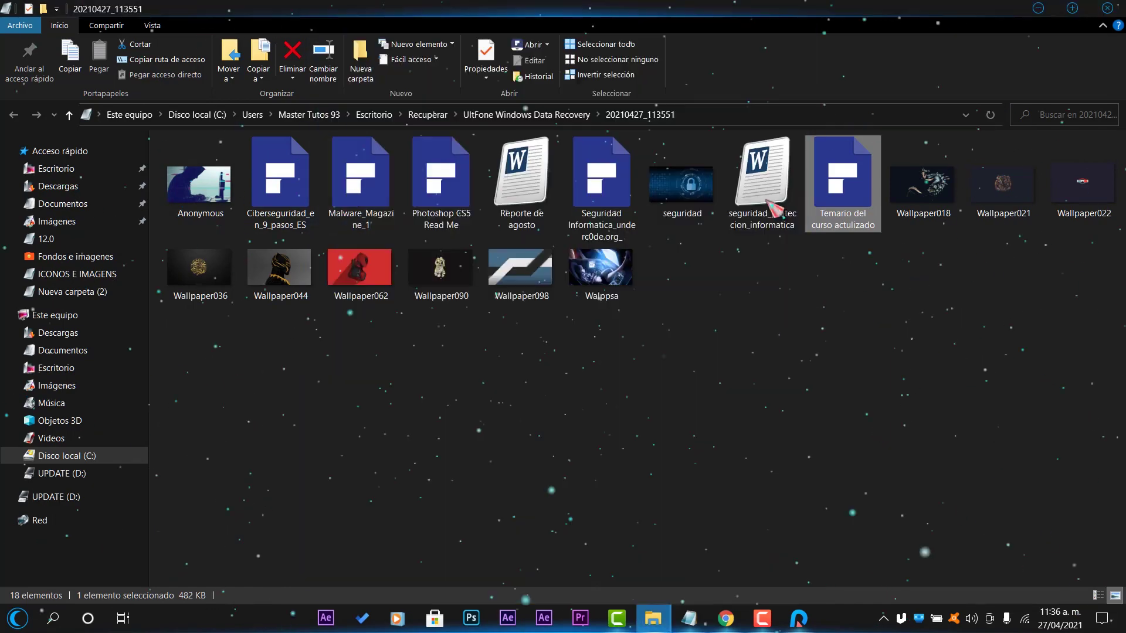
Step: Preview the recovered Malware_Magazine_1 PDF through to its last page and close the preview
{"action": "left_click", "coordinate": [388, 220]}
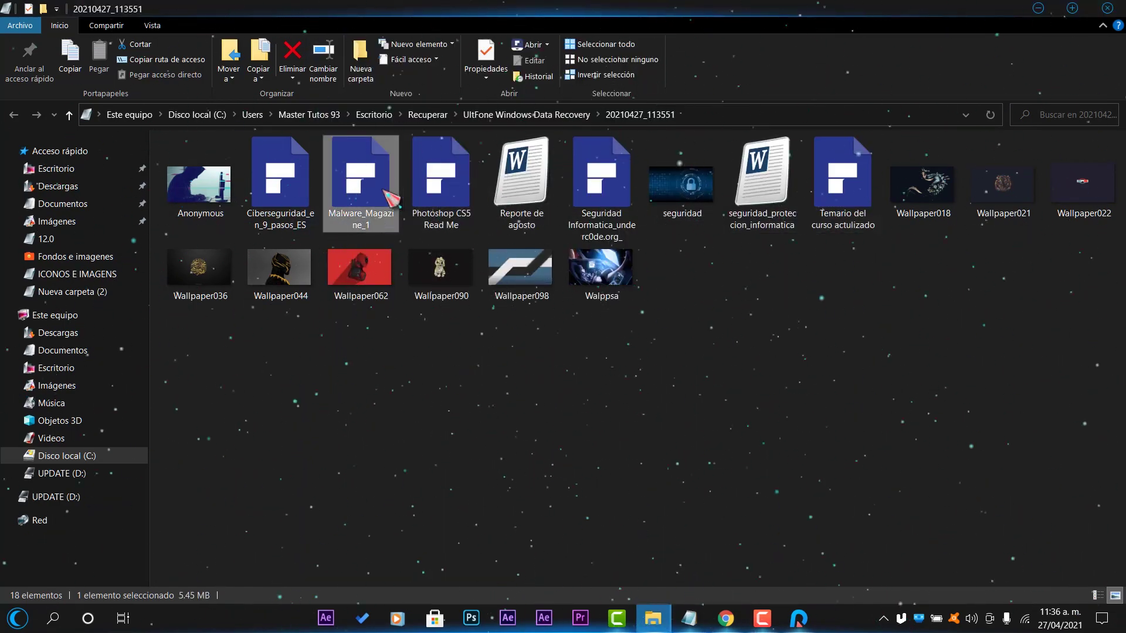
{"action": "key", "text": "space"}
{"action": "scroll", "coordinate": [604, 264], "scroll_direction": "down", "scroll_amount": 20}
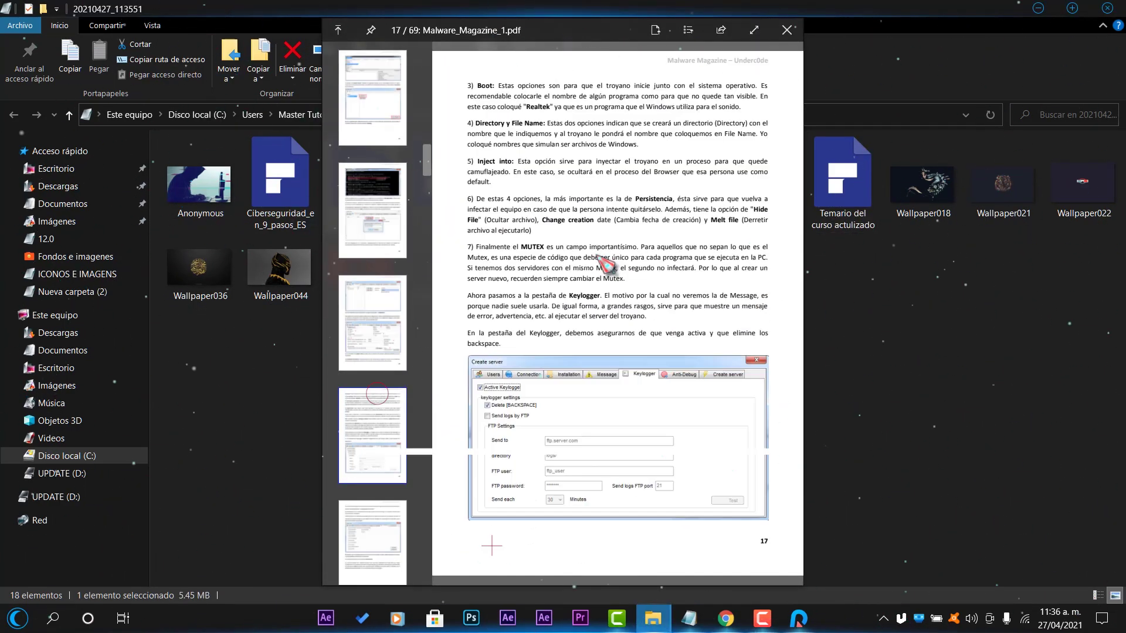
{"action": "scroll", "coordinate": [603, 264], "scroll_direction": "down", "scroll_amount": 20}
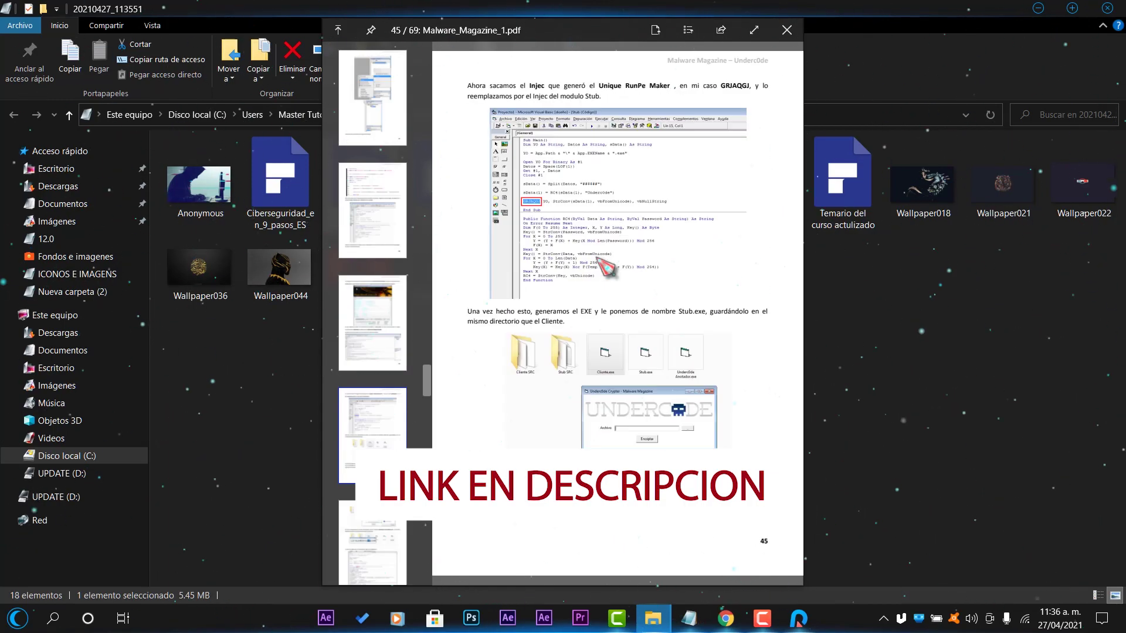
{"action": "scroll", "coordinate": [606, 267], "scroll_direction": "down", "scroll_amount": 18}
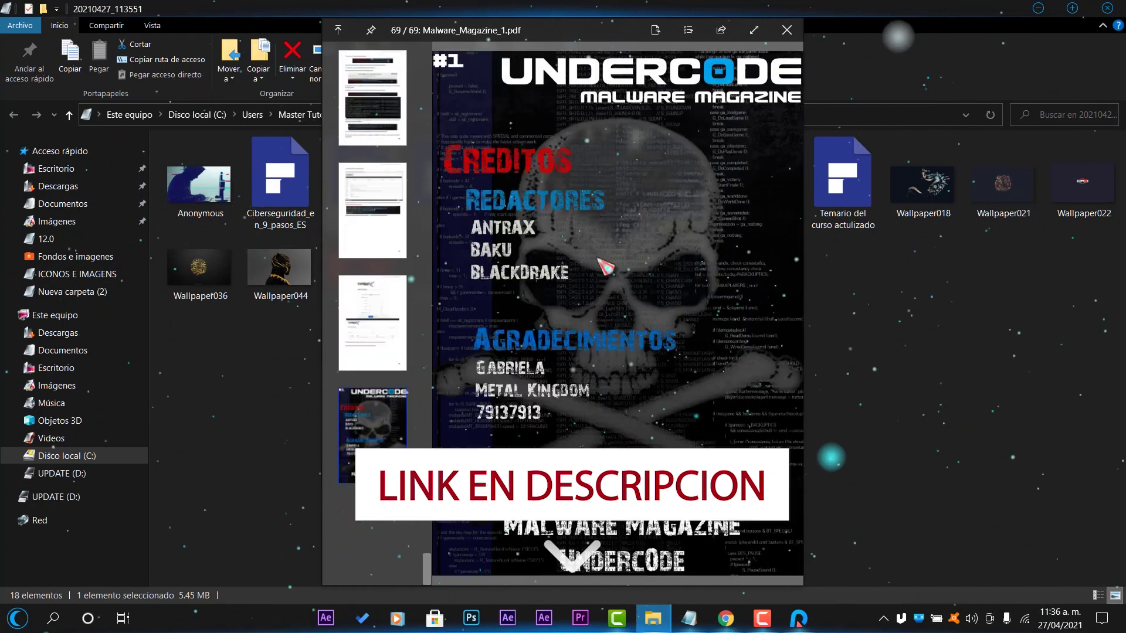
{"action": "left_click", "coordinate": [786, 30]}
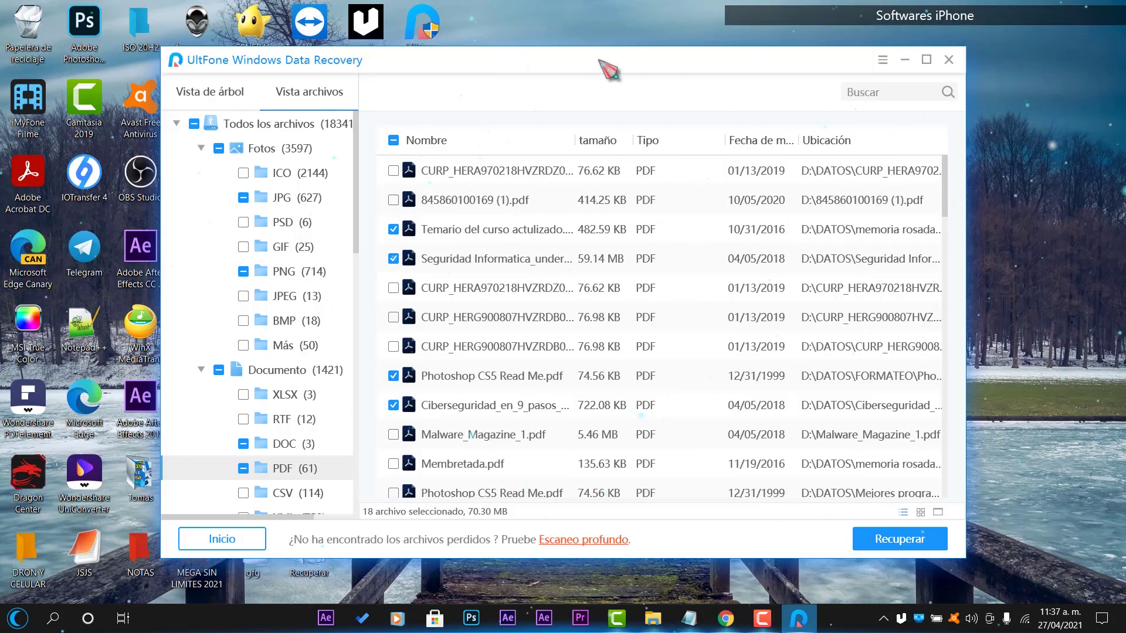
Step: Return to UltFone's location selection and try the Escritorio, Papelera de reciclaje and Seleccionar la carpeta options, dismissing the folder browser
{"action": "left_click", "coordinate": [258, 540]}
{"action": "left_click", "coordinate": [554, 351]}
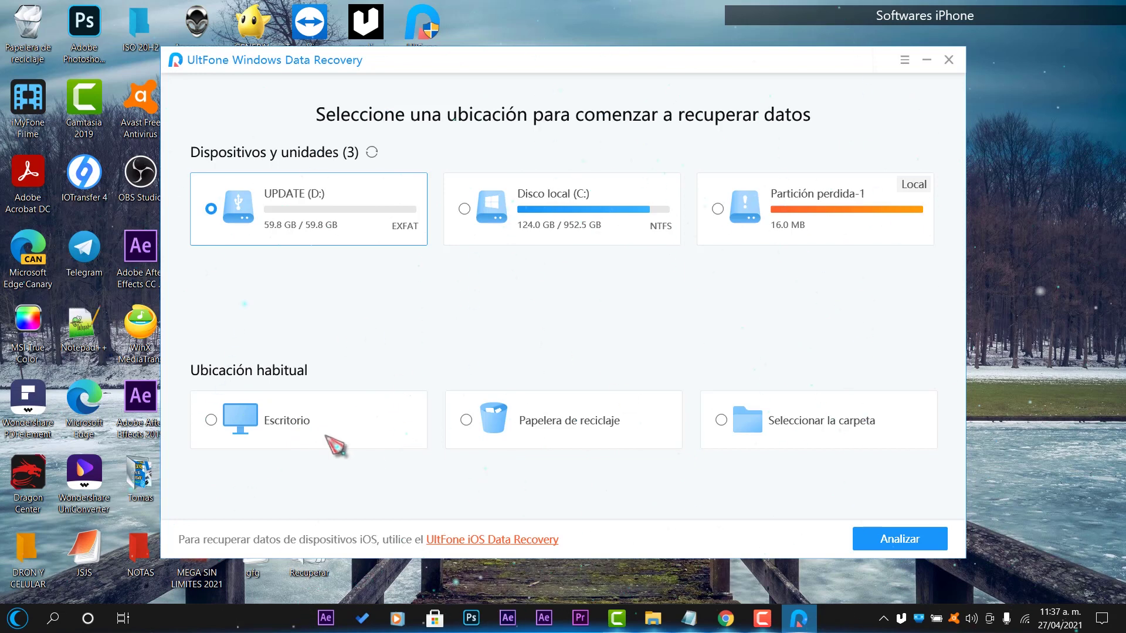
{"action": "left_click", "coordinate": [363, 442]}
{"action": "left_click", "coordinate": [539, 441]}
{"action": "left_click", "coordinate": [811, 441]}
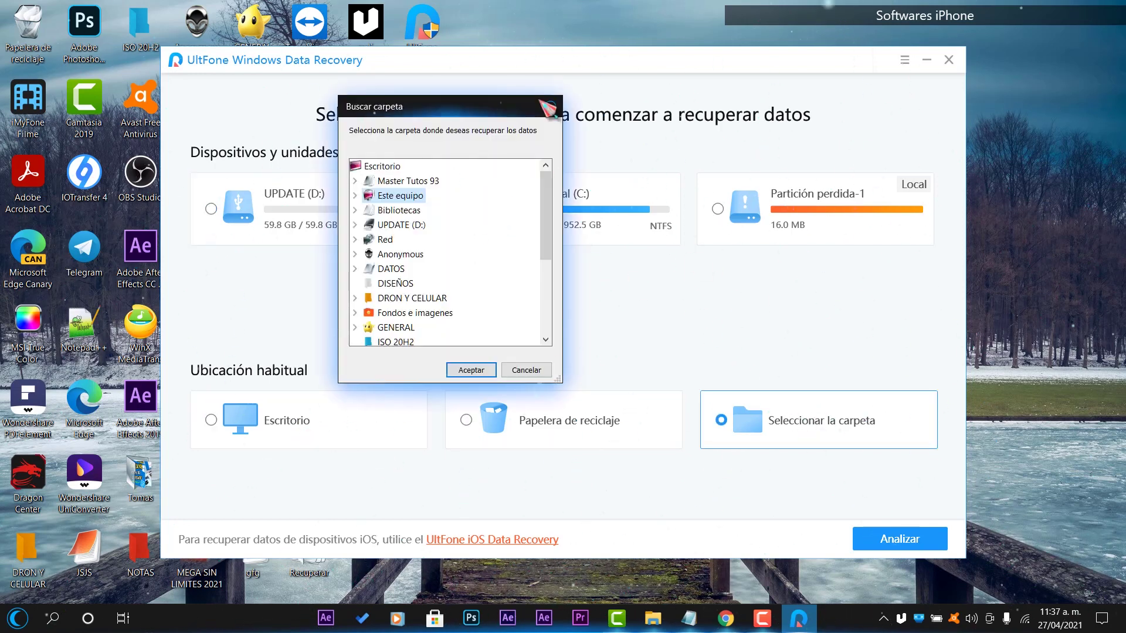
{"action": "left_click", "coordinate": [551, 107]}
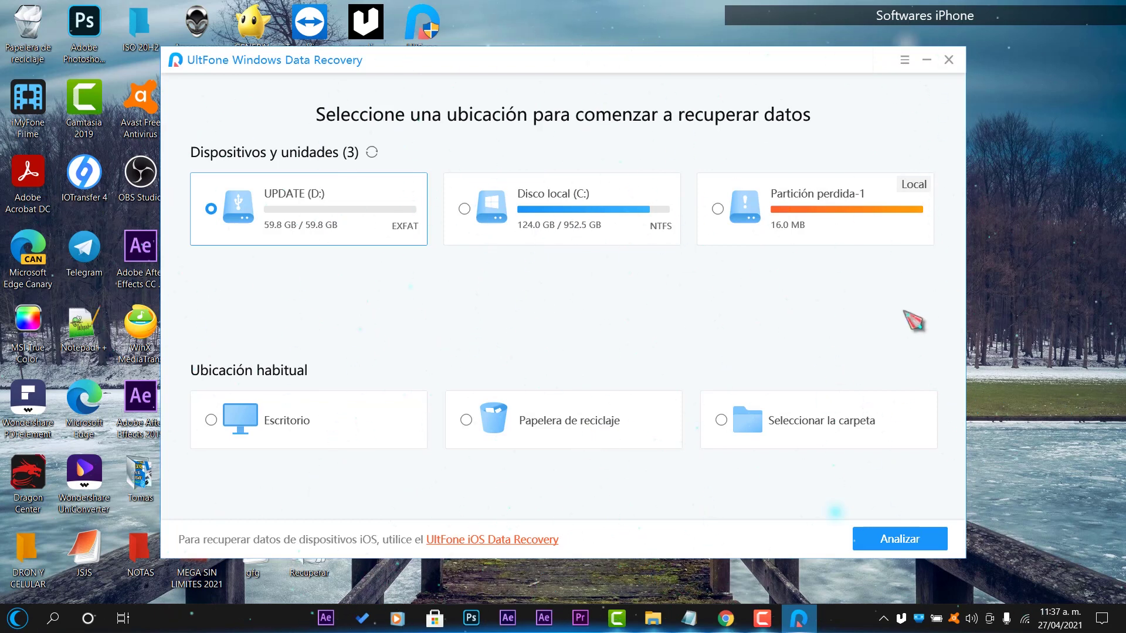
Step: Start a standard scan of the UPDATE (D:) drive and stop it early
{"action": "left_click", "coordinate": [908, 540]}
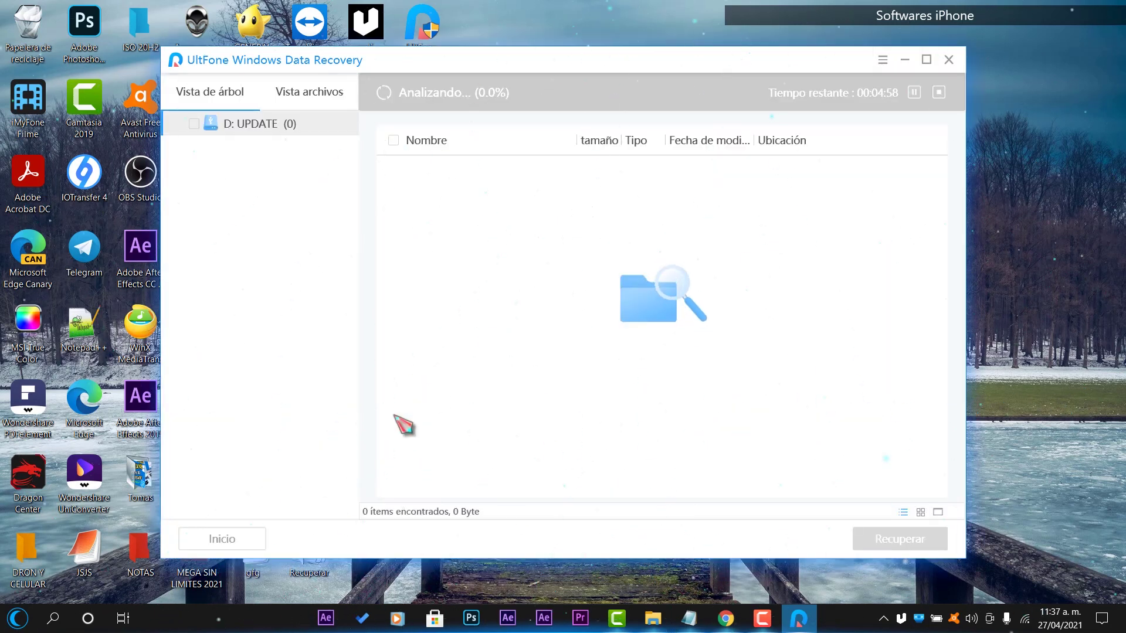
{"action": "left_click", "coordinate": [940, 92]}
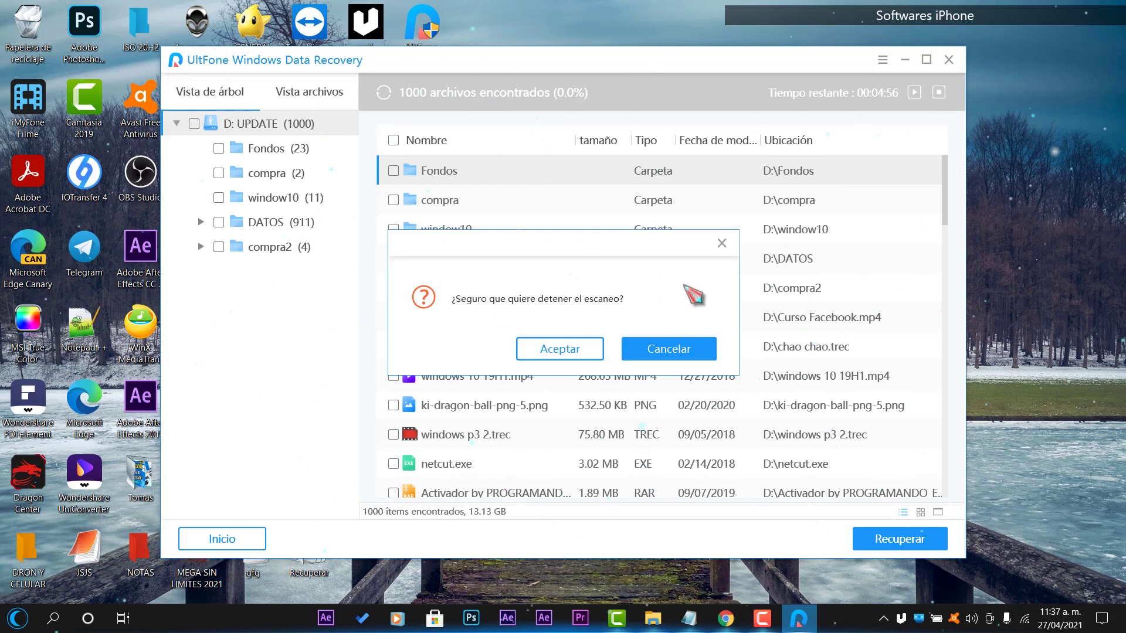
{"action": "left_click", "coordinate": [575, 346]}
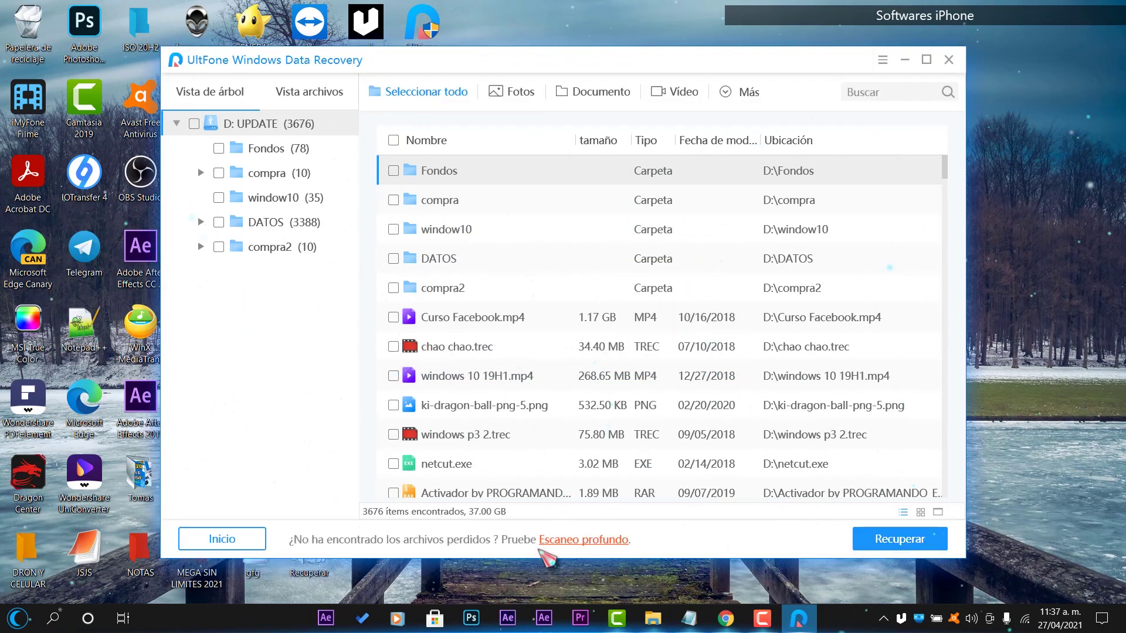
Step: Start a deep scan (Escaneo profundo) of the UPDATE (D:) drive and stop it early
{"action": "left_click", "coordinate": [572, 540]}
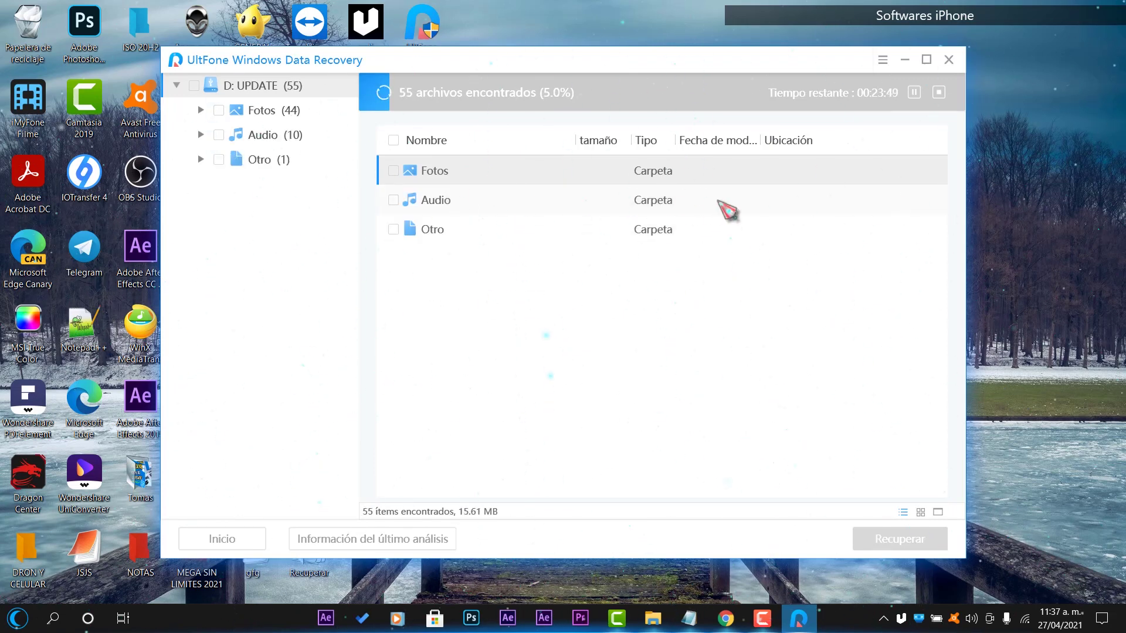
{"action": "left_click", "coordinate": [938, 93]}
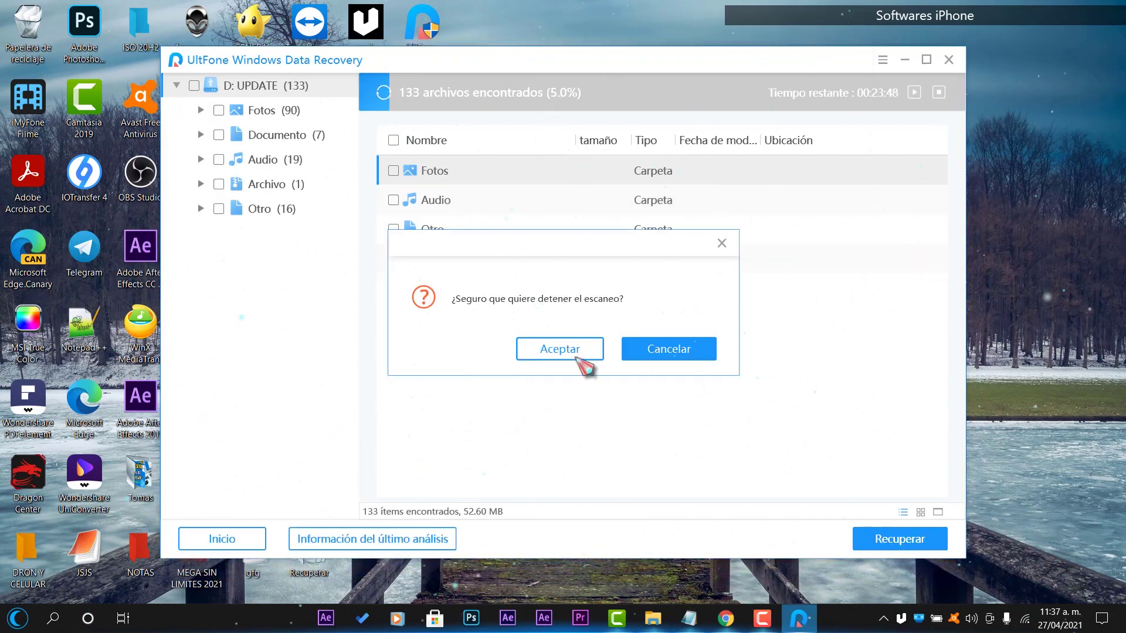
{"action": "left_click", "coordinate": [583, 365]}
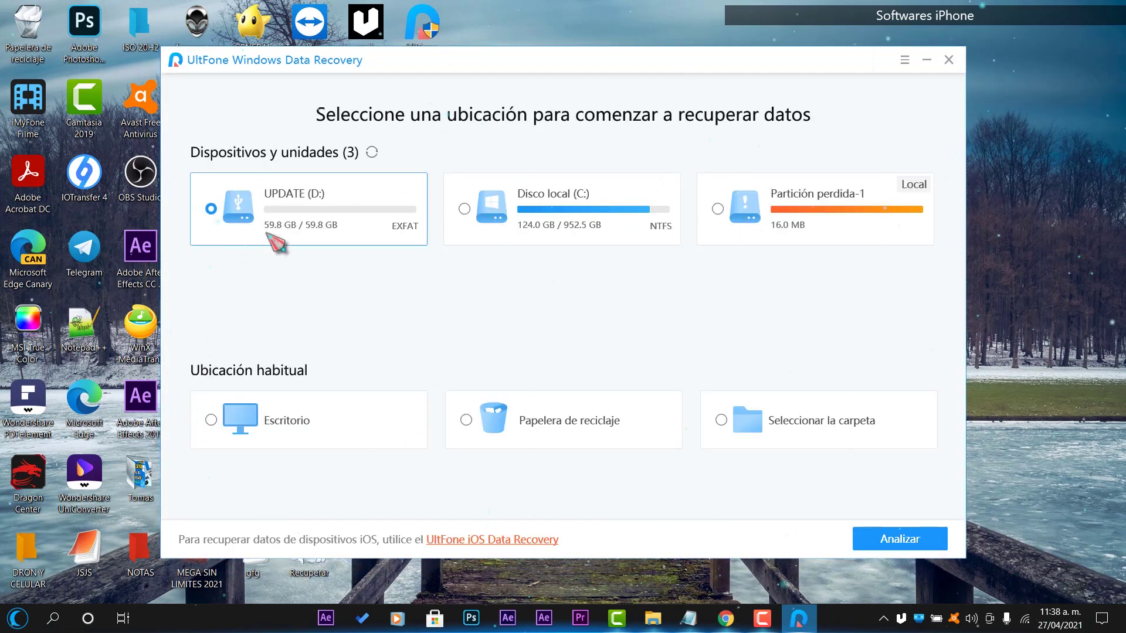
{"action": "left_click_drag", "start_coordinate": [426, 69], "coordinate": [641, 95]}
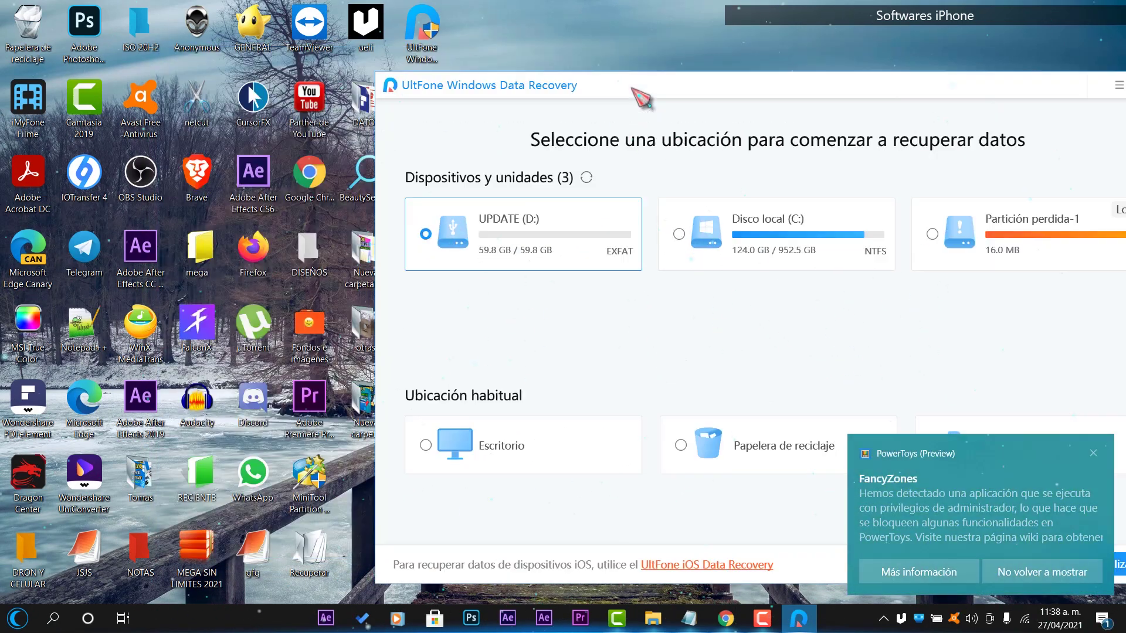
{"action": "left_click", "coordinate": [1093, 453]}
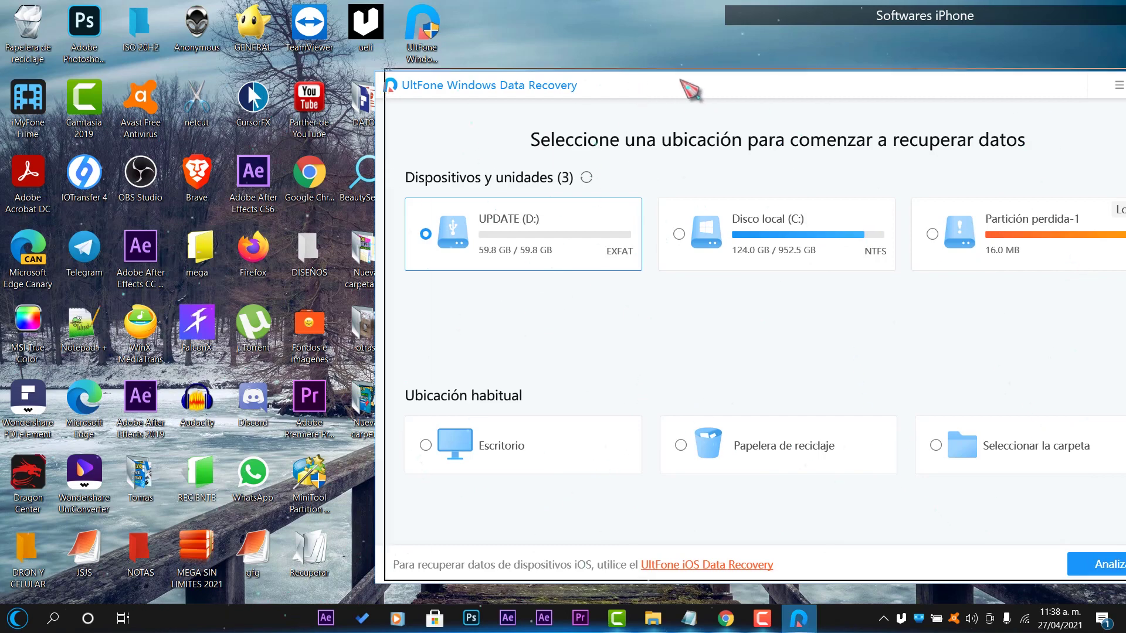
{"action": "left_click_drag", "start_coordinate": [592, 82], "coordinate": [326, 94]}
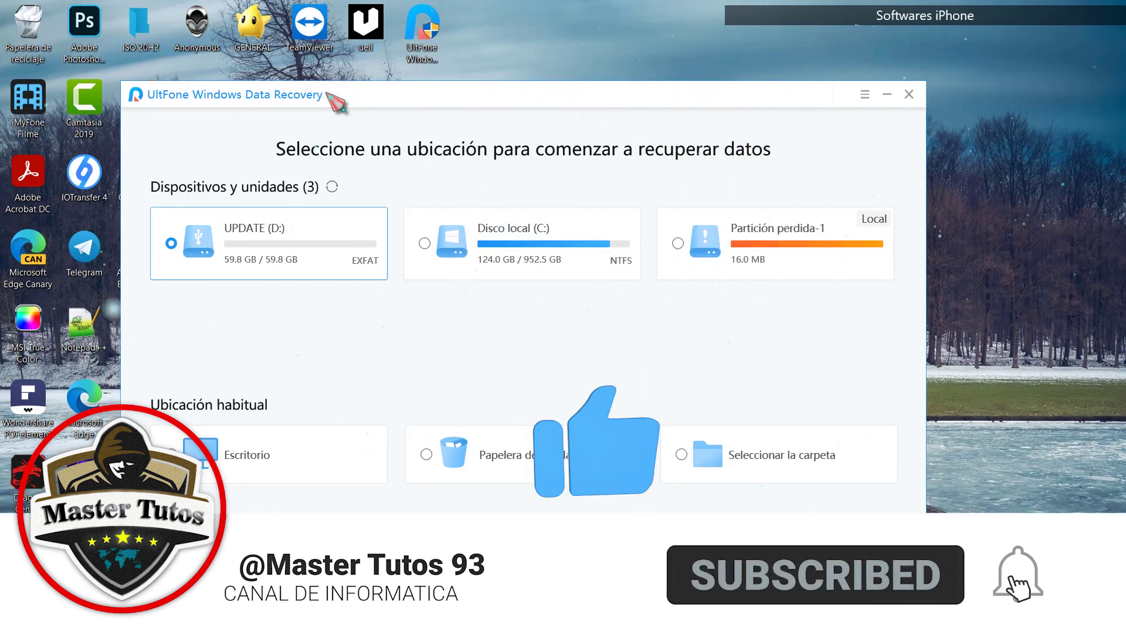